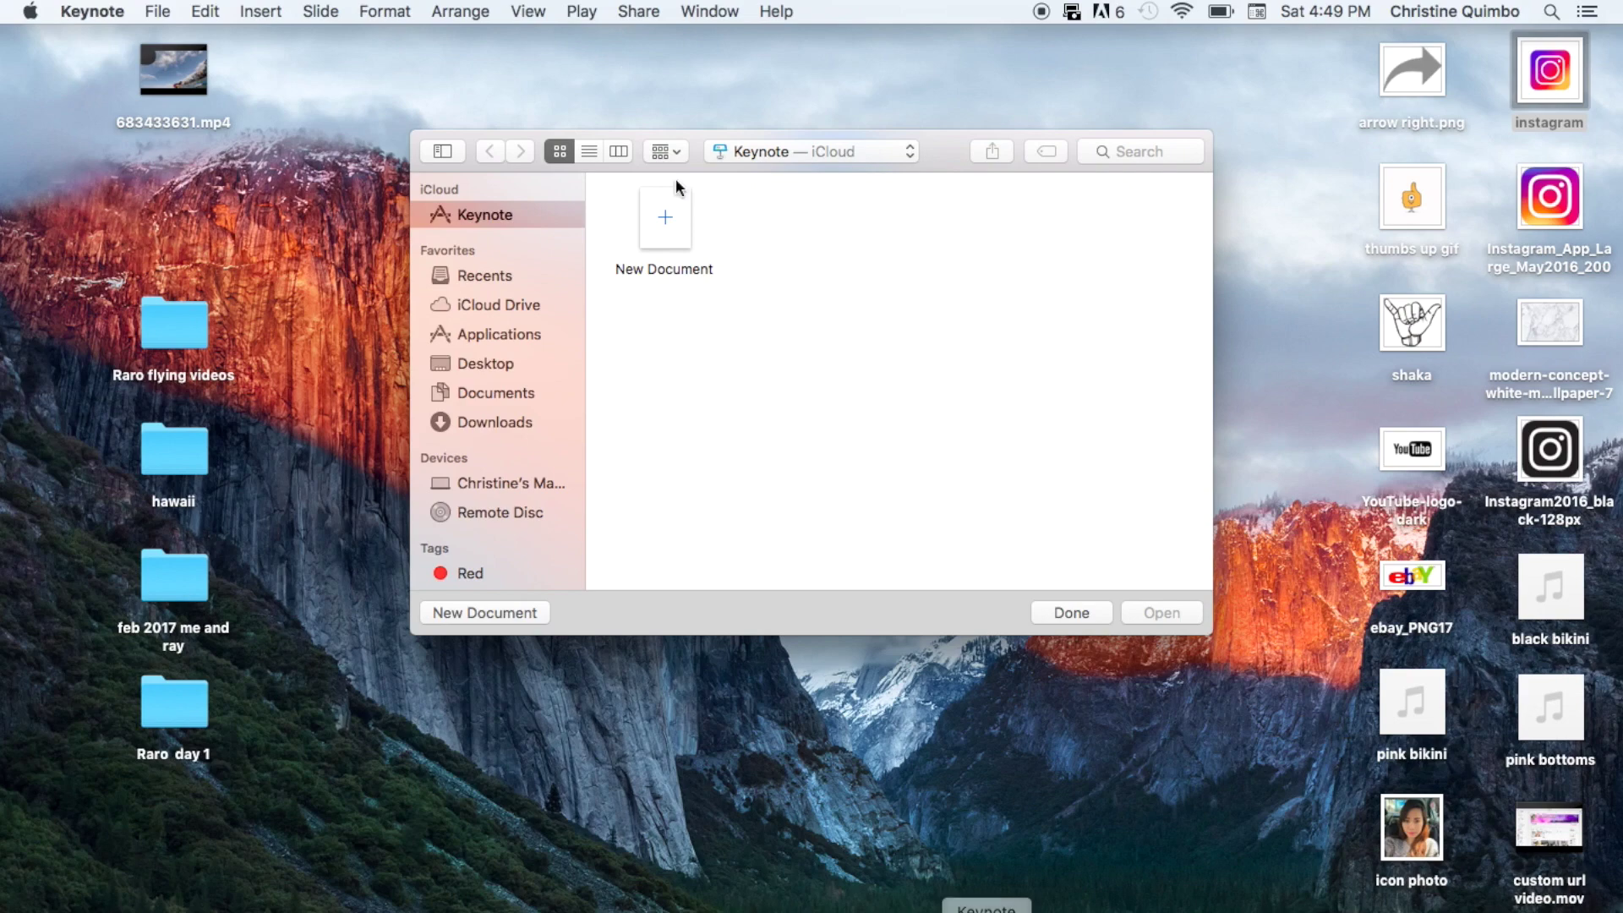
Step: Create a new White-theme presentation and delete the title and body placeholders
click(667, 222)
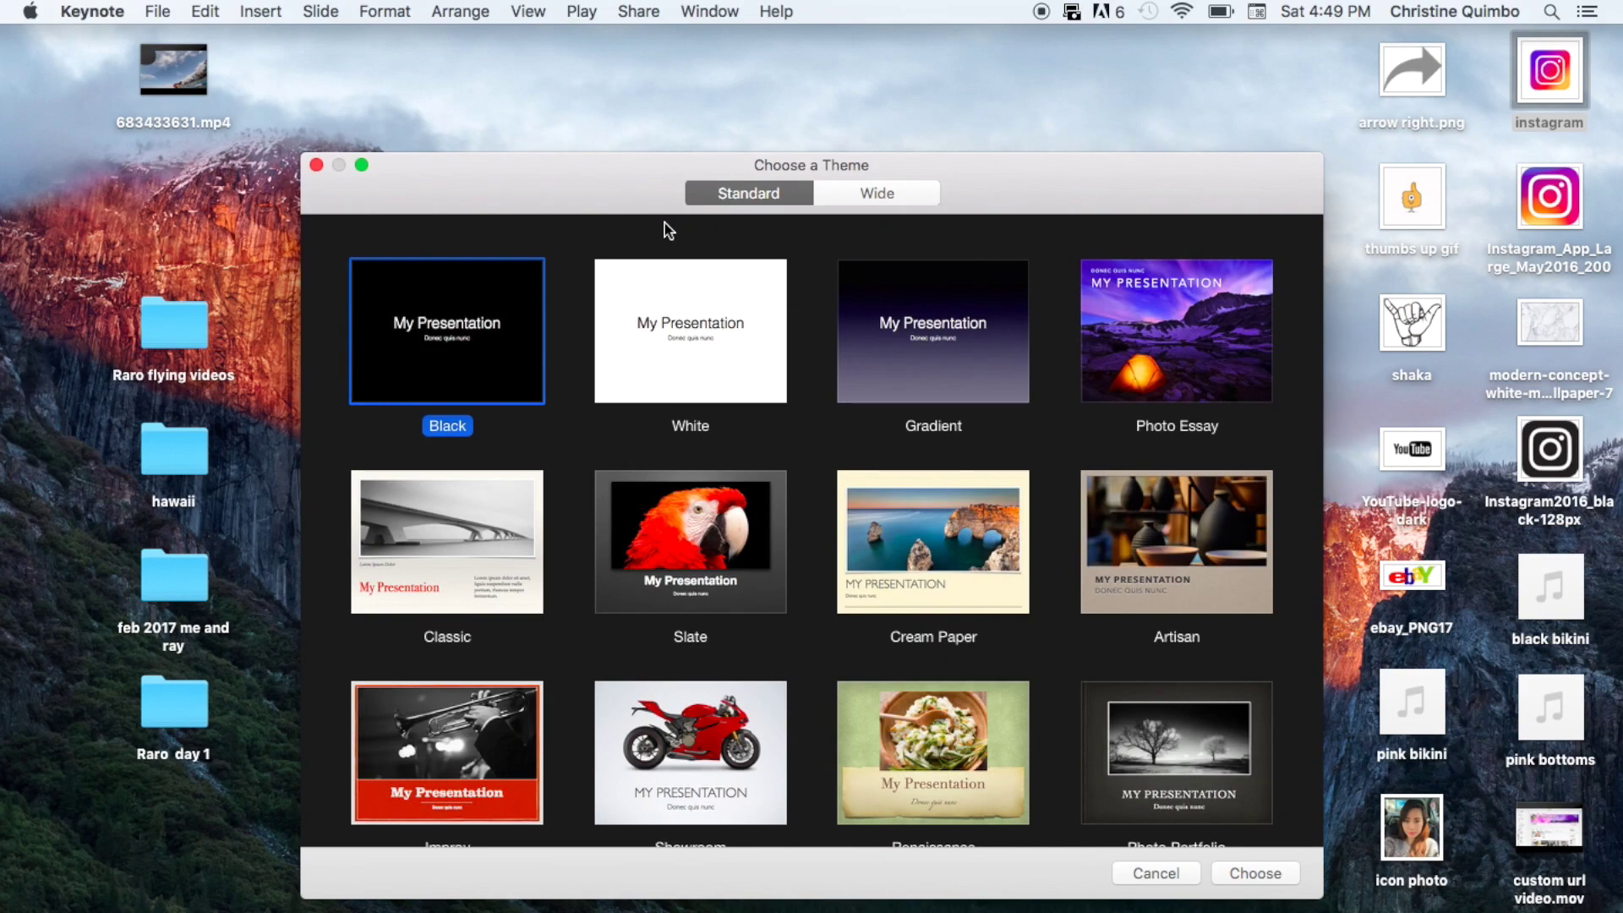
click(673, 325)
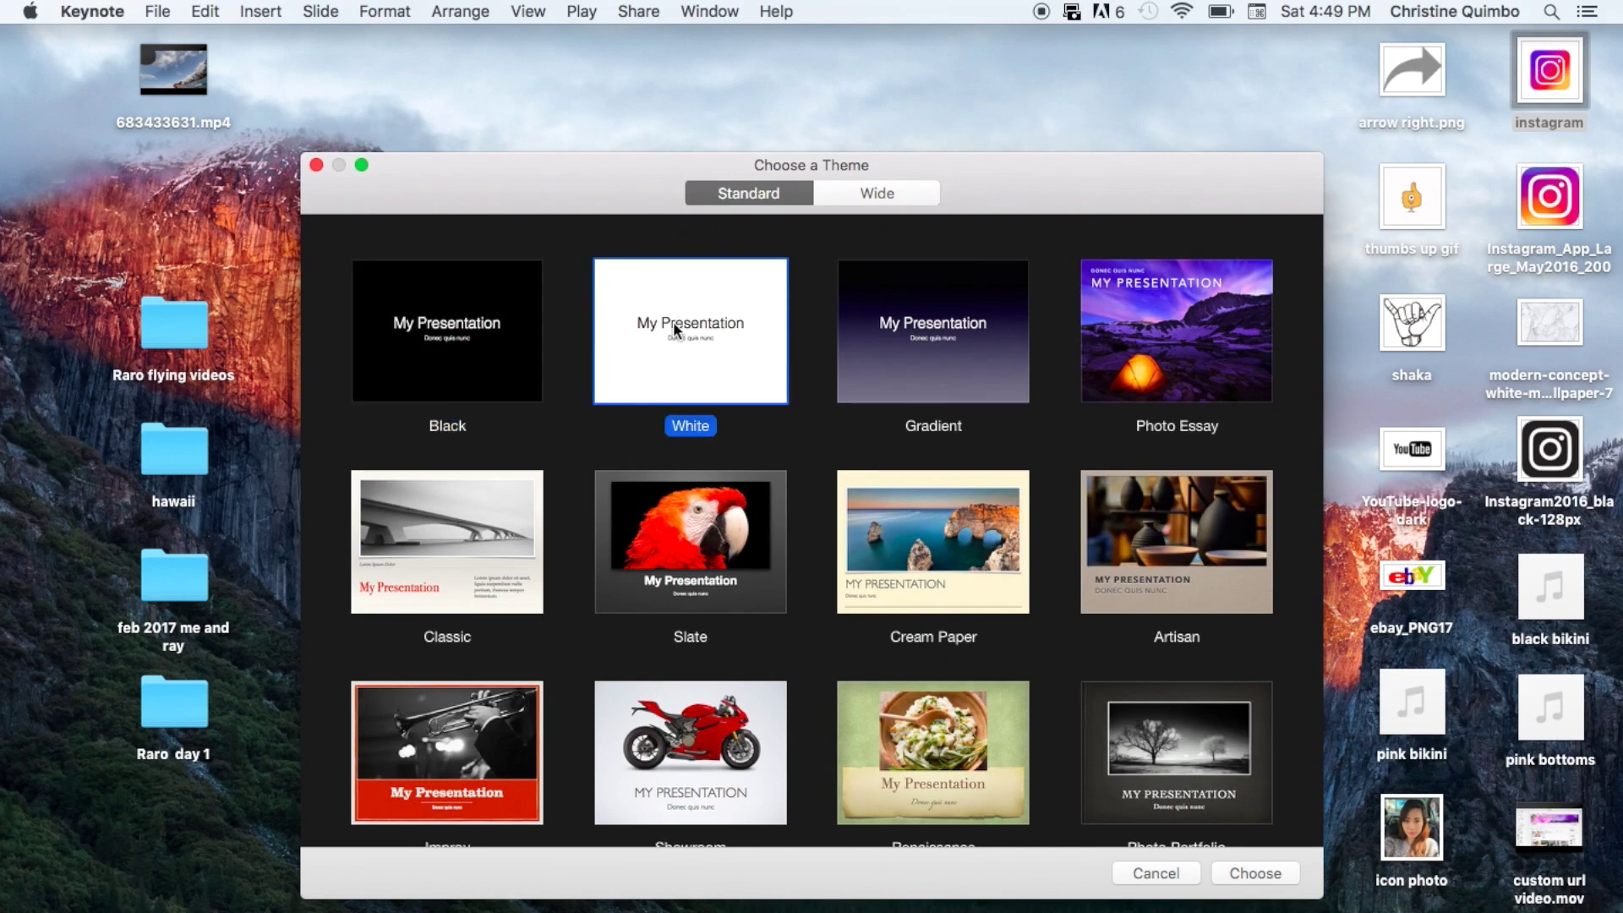
double_click(670, 357)
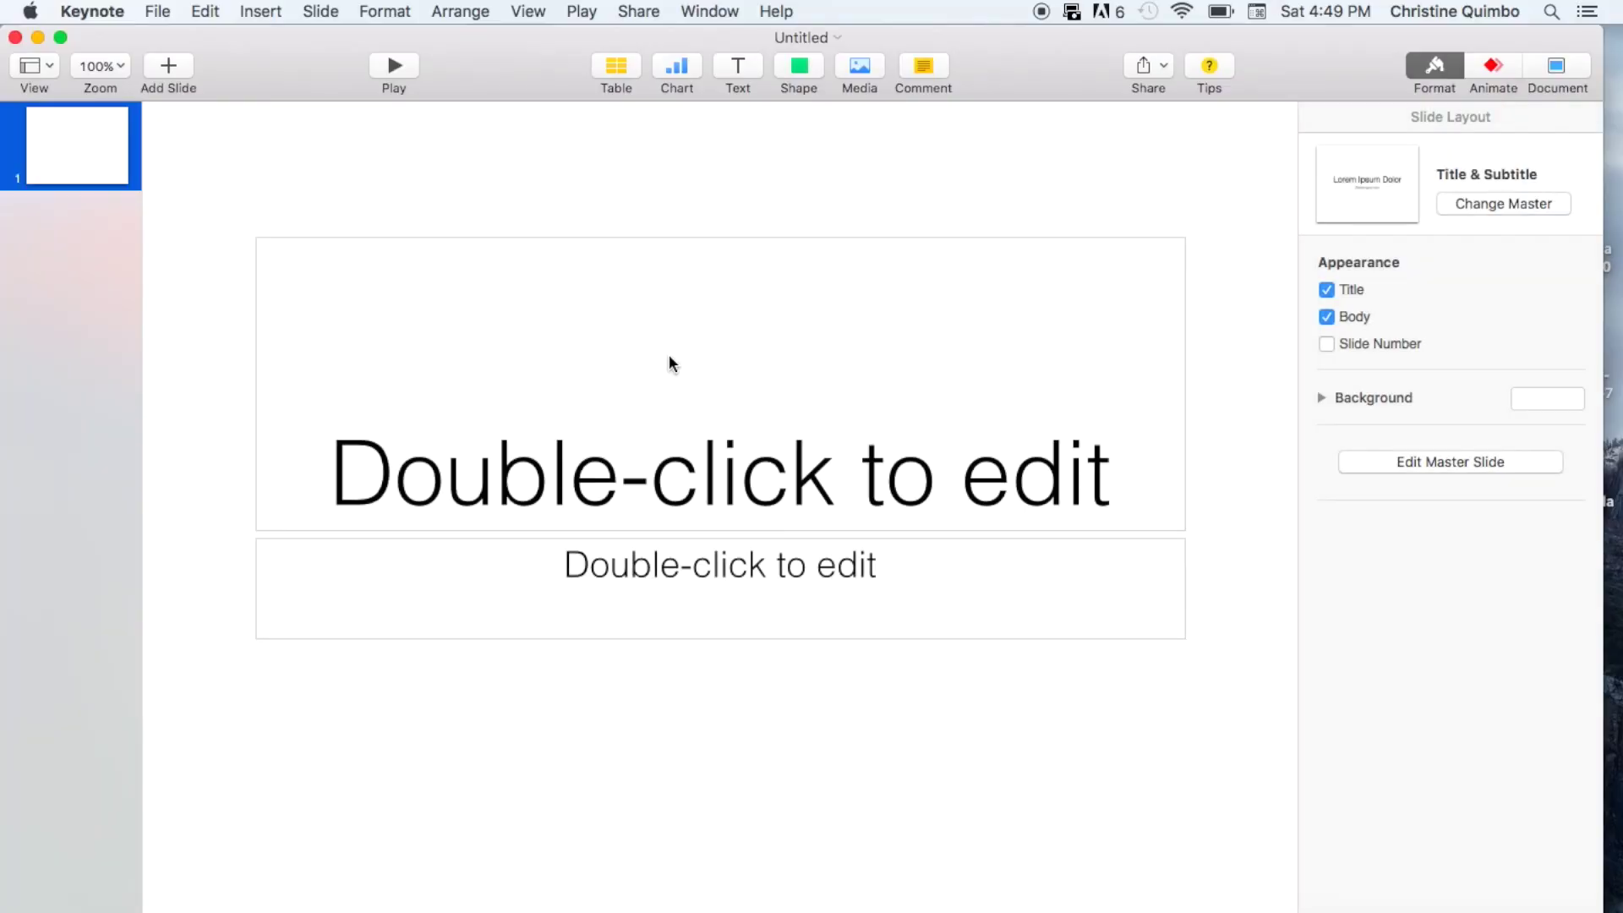
click(668, 356)
key(Delete)
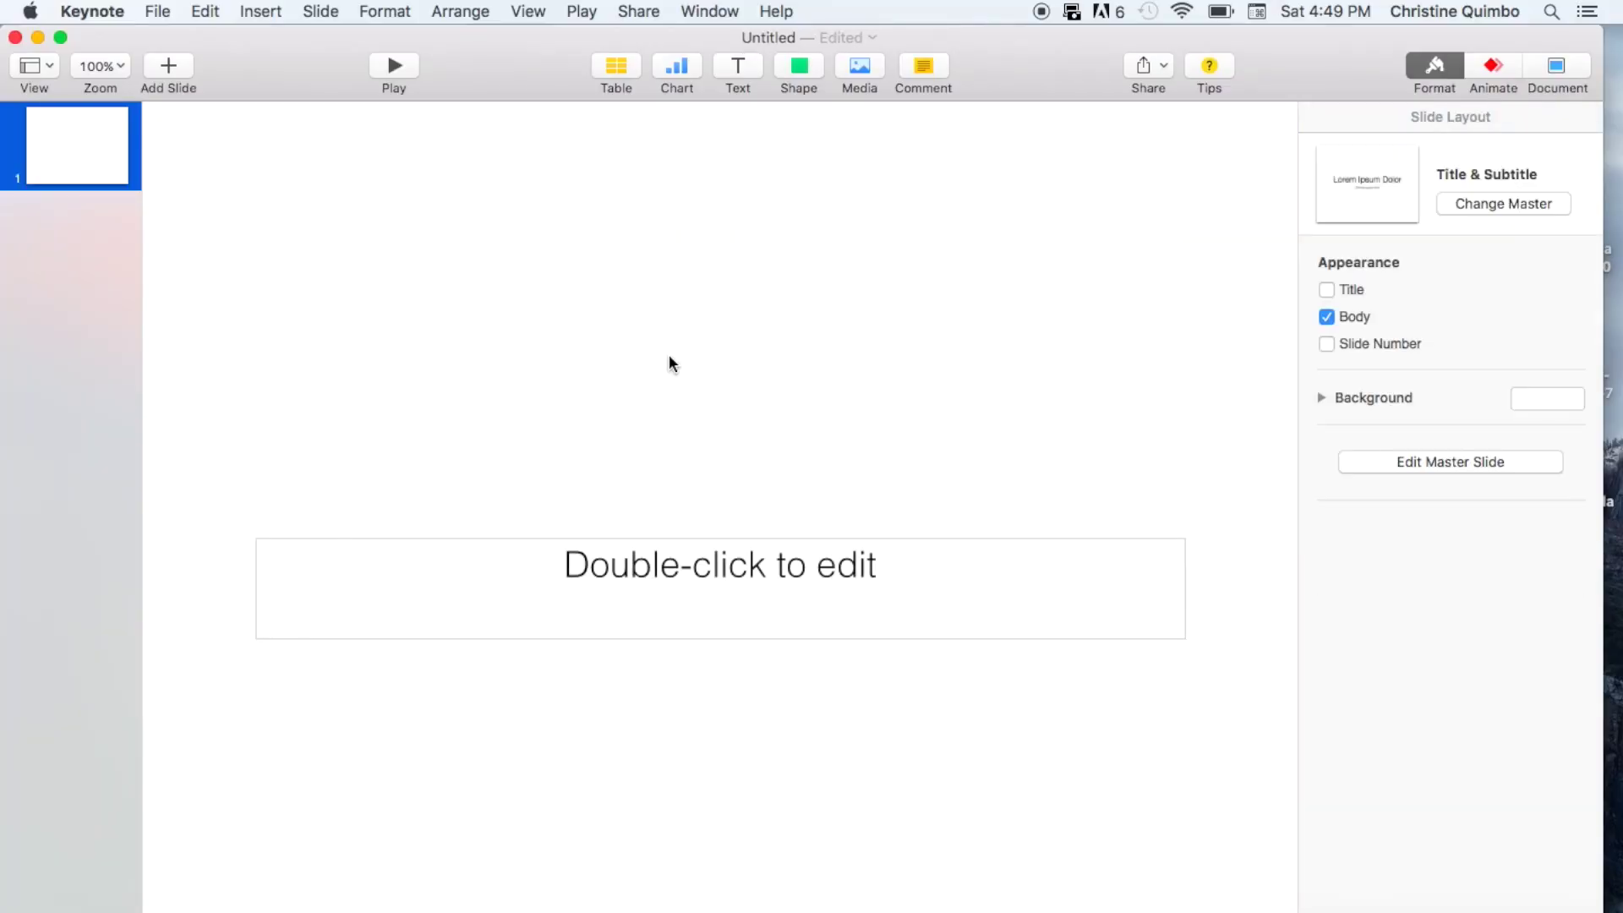
click(658, 617)
key(Delete)
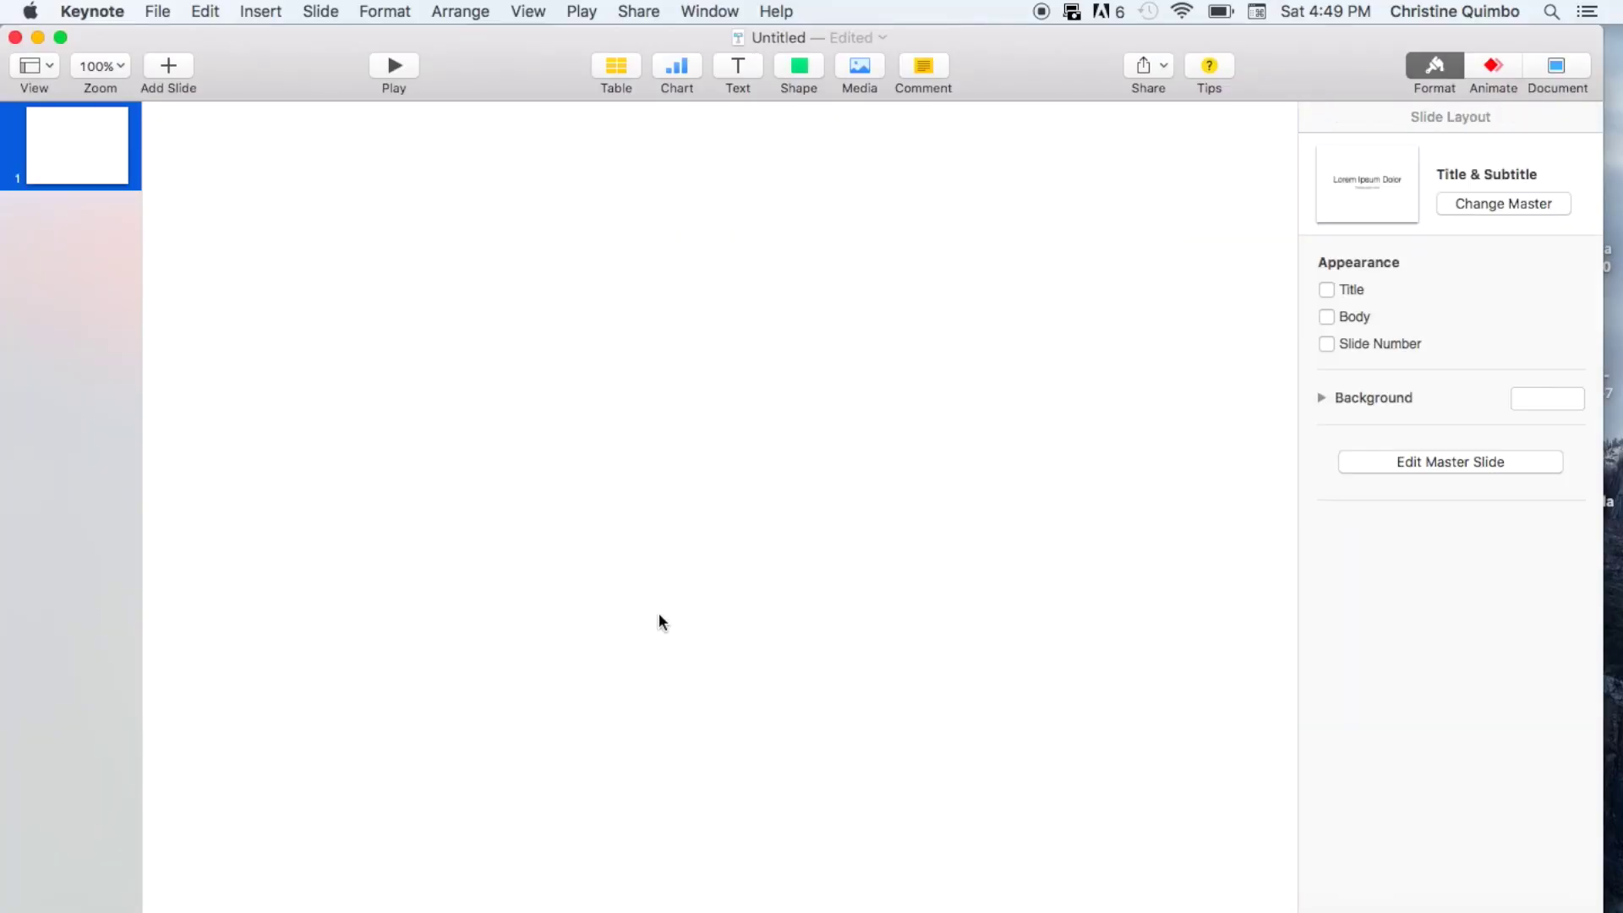
Step: Set a custom slide size of 1350 x 760
click(1537, 66)
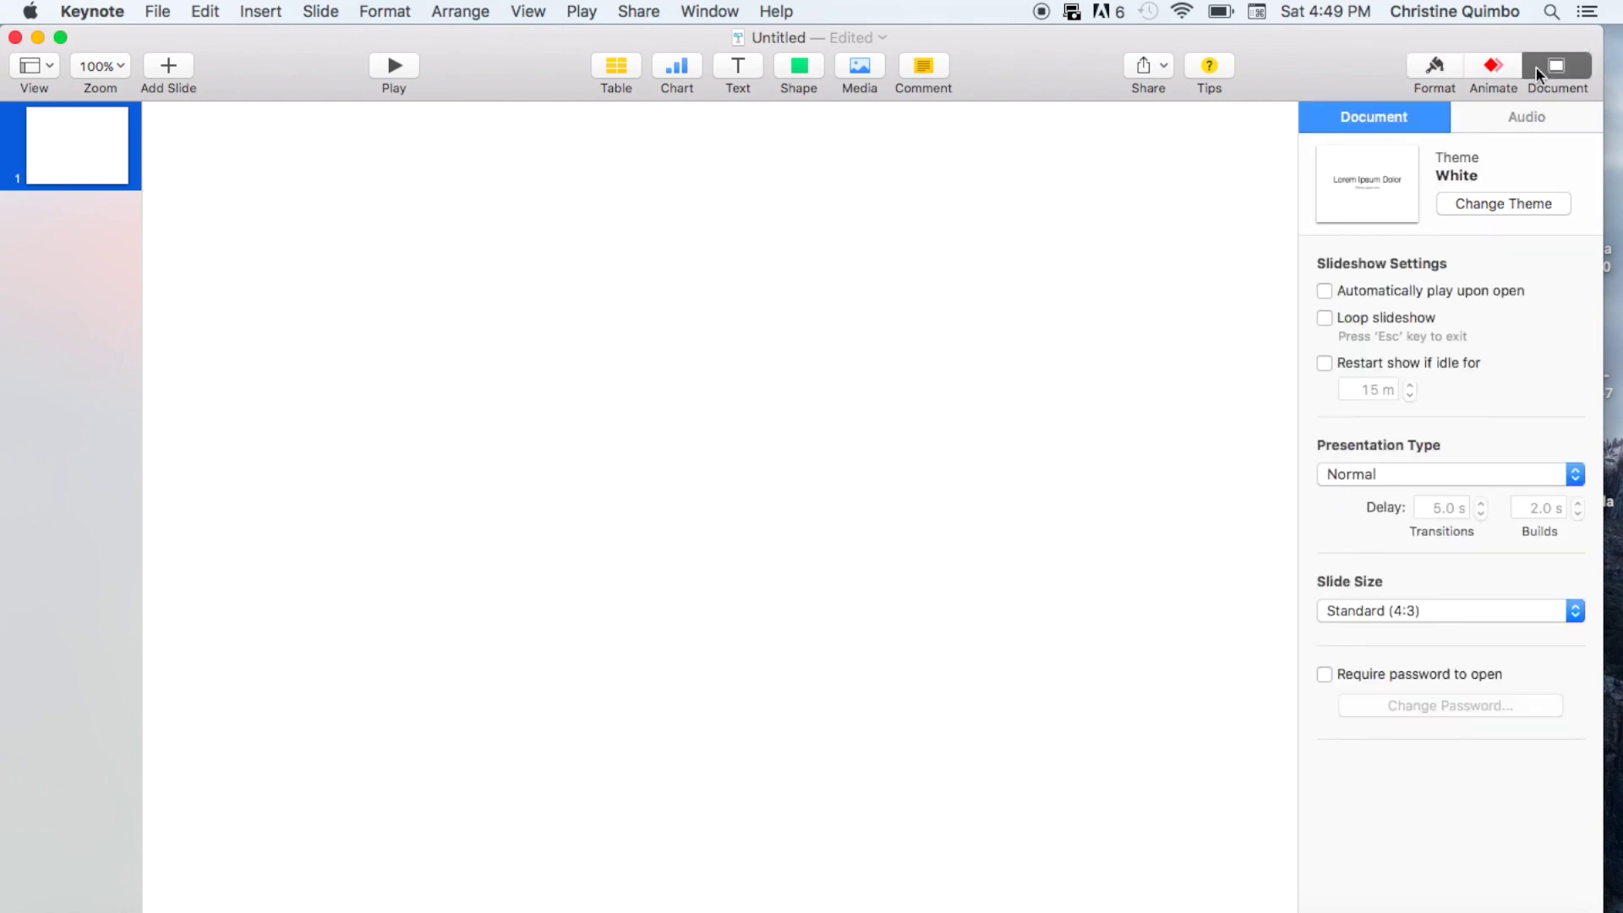
click(1395, 612)
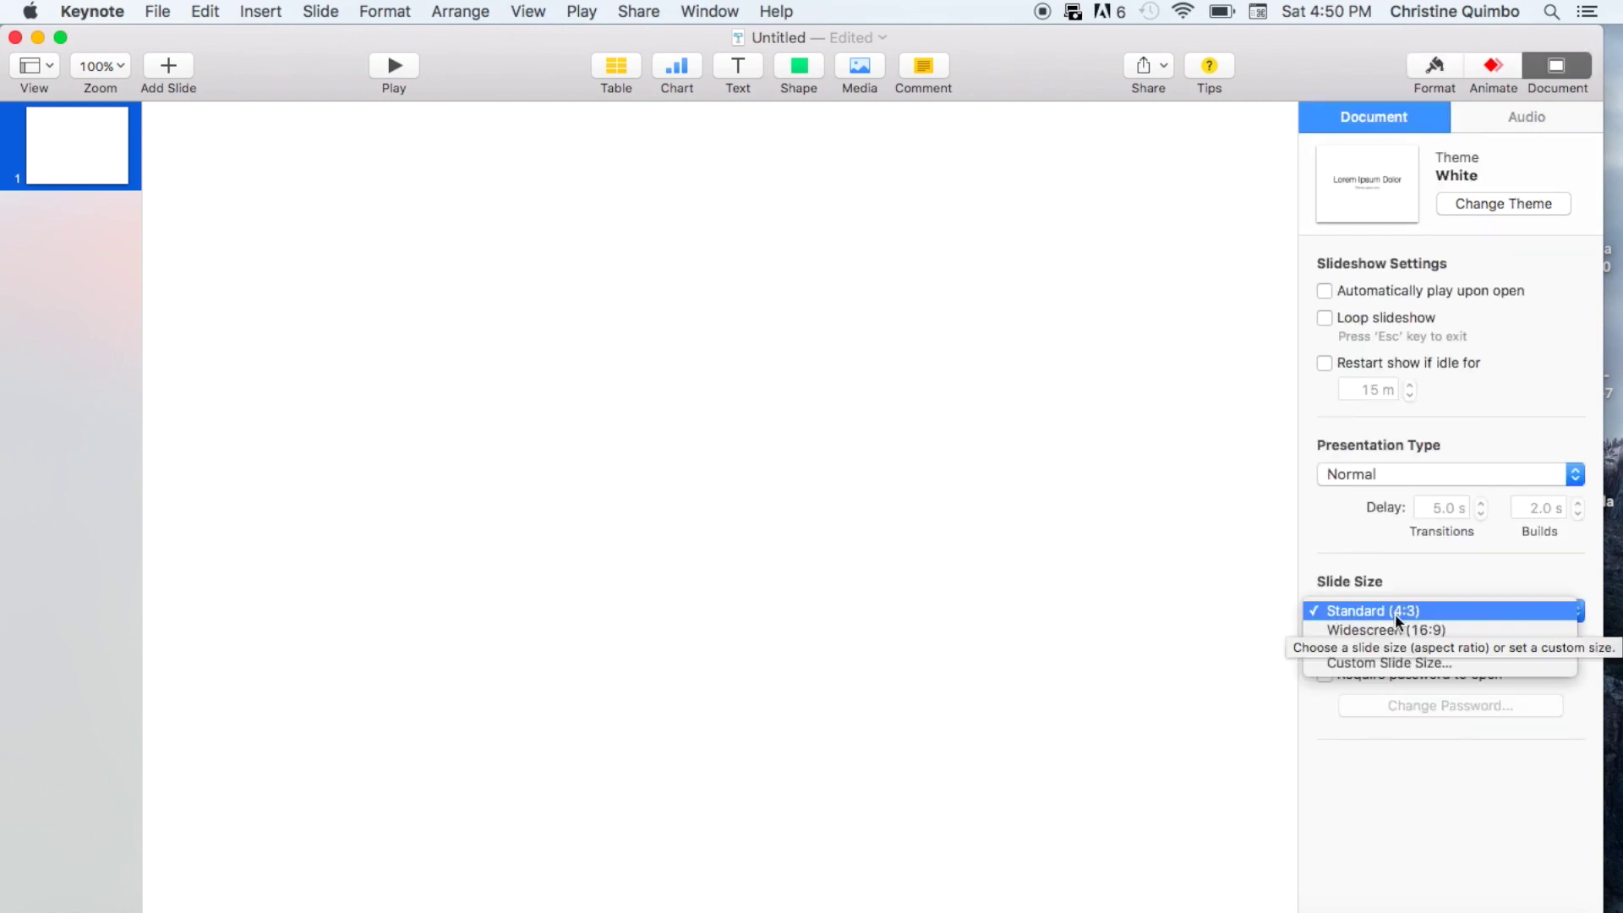
click(1377, 663)
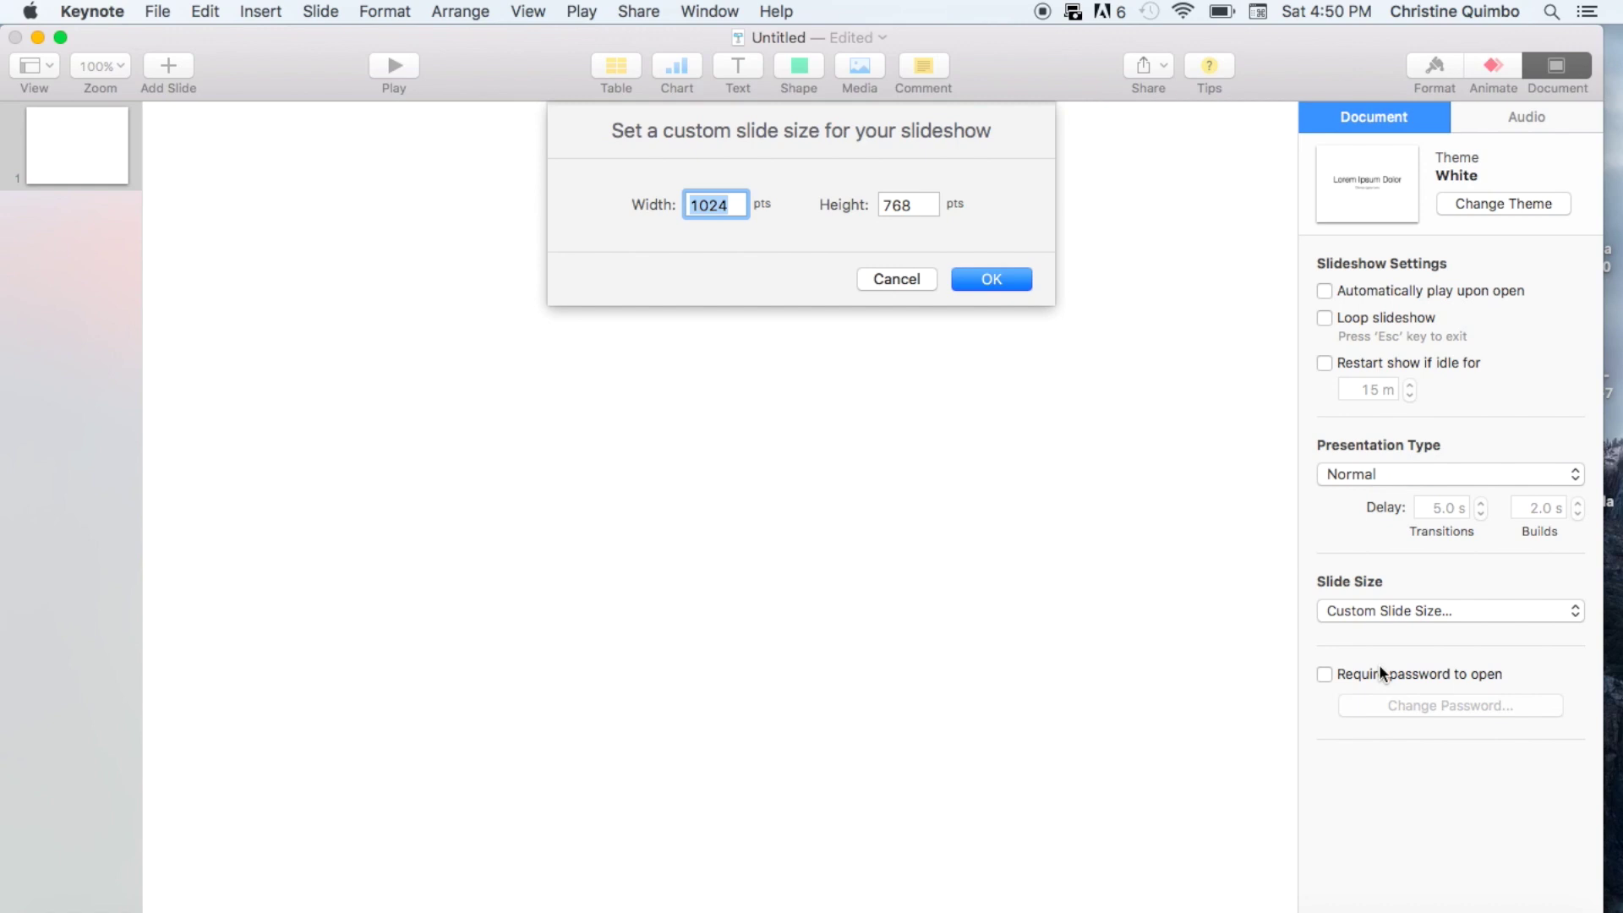
text(1350)
key(Tab)
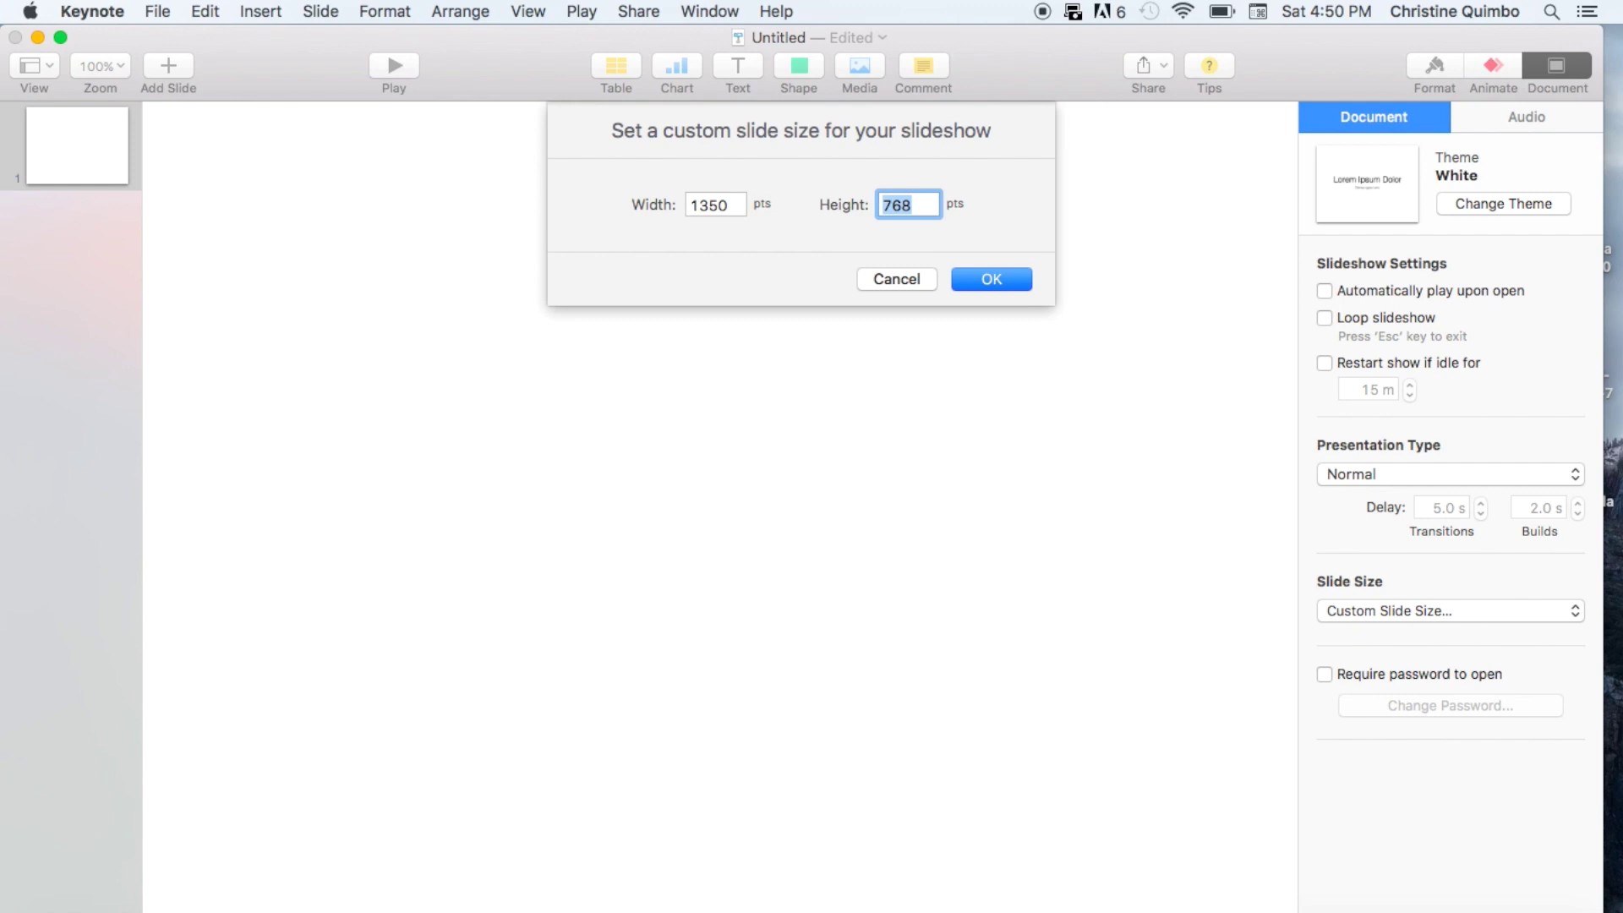
text(760)
click(992, 279)
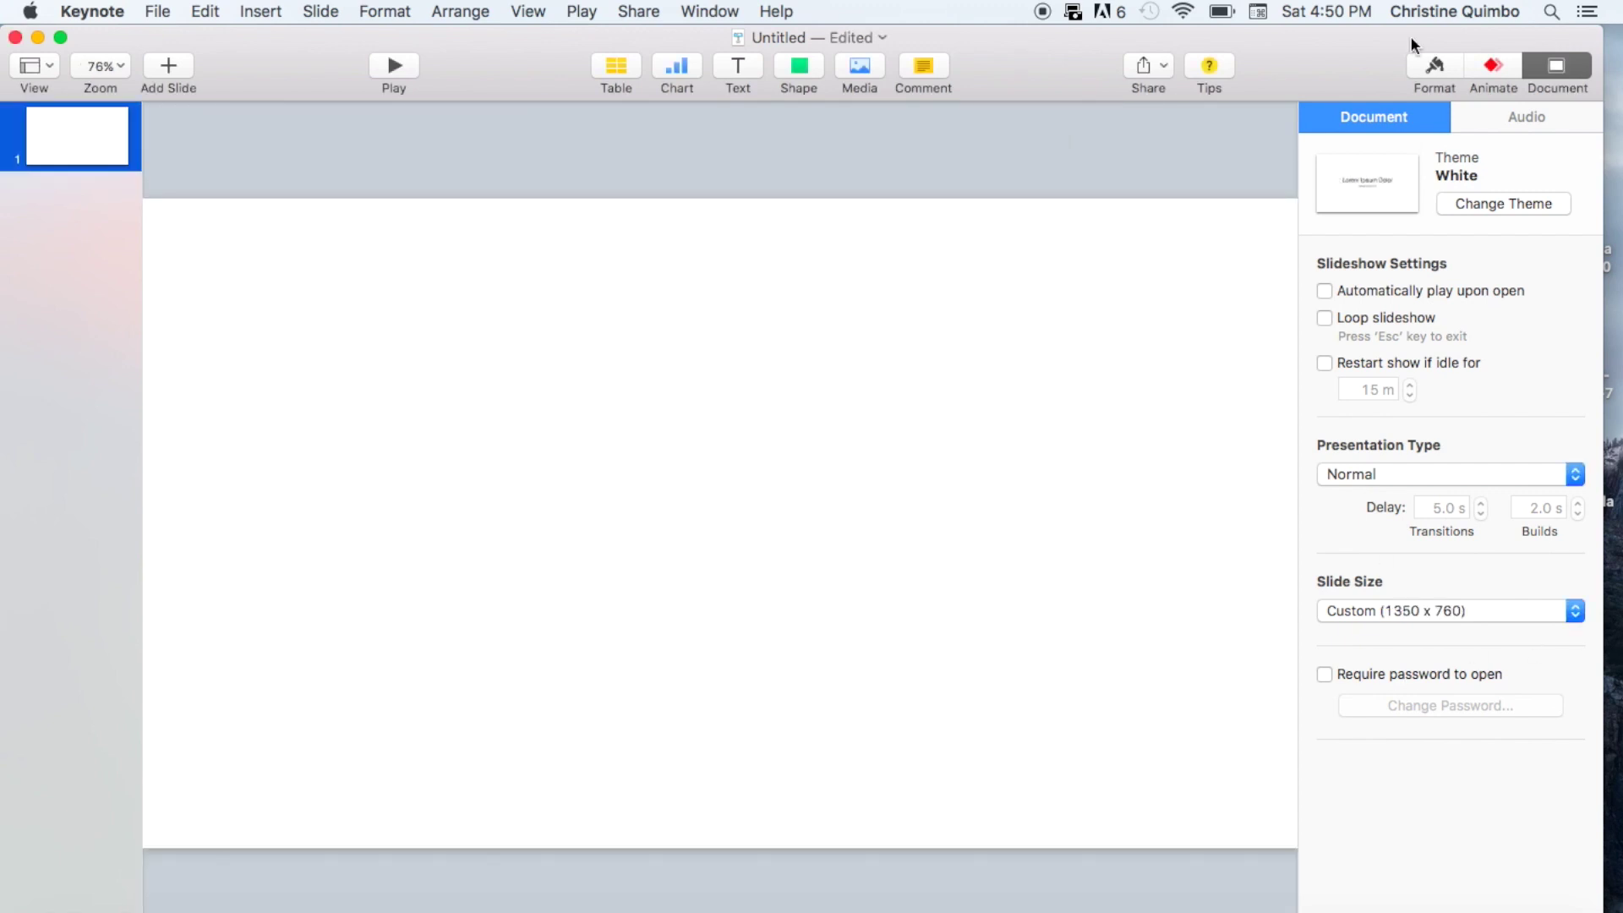
Step: Drag the marble wallpaper from the desktop onto the slide and stretch it edge to edge
drag(1410, 35, 1315, 30)
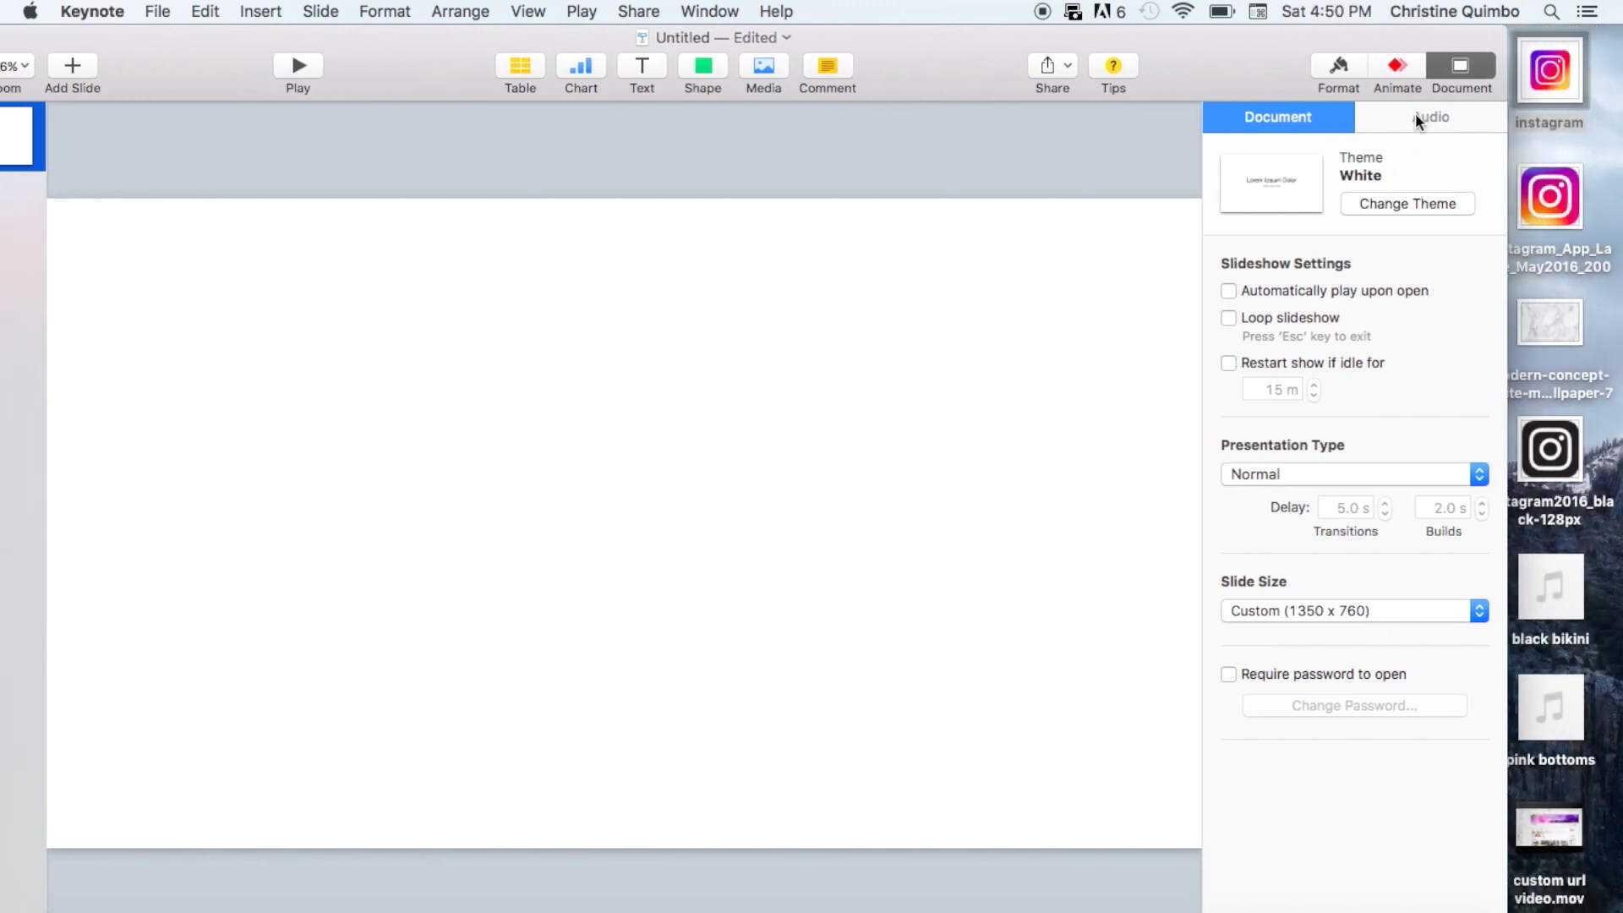
drag(1550, 322, 699, 512)
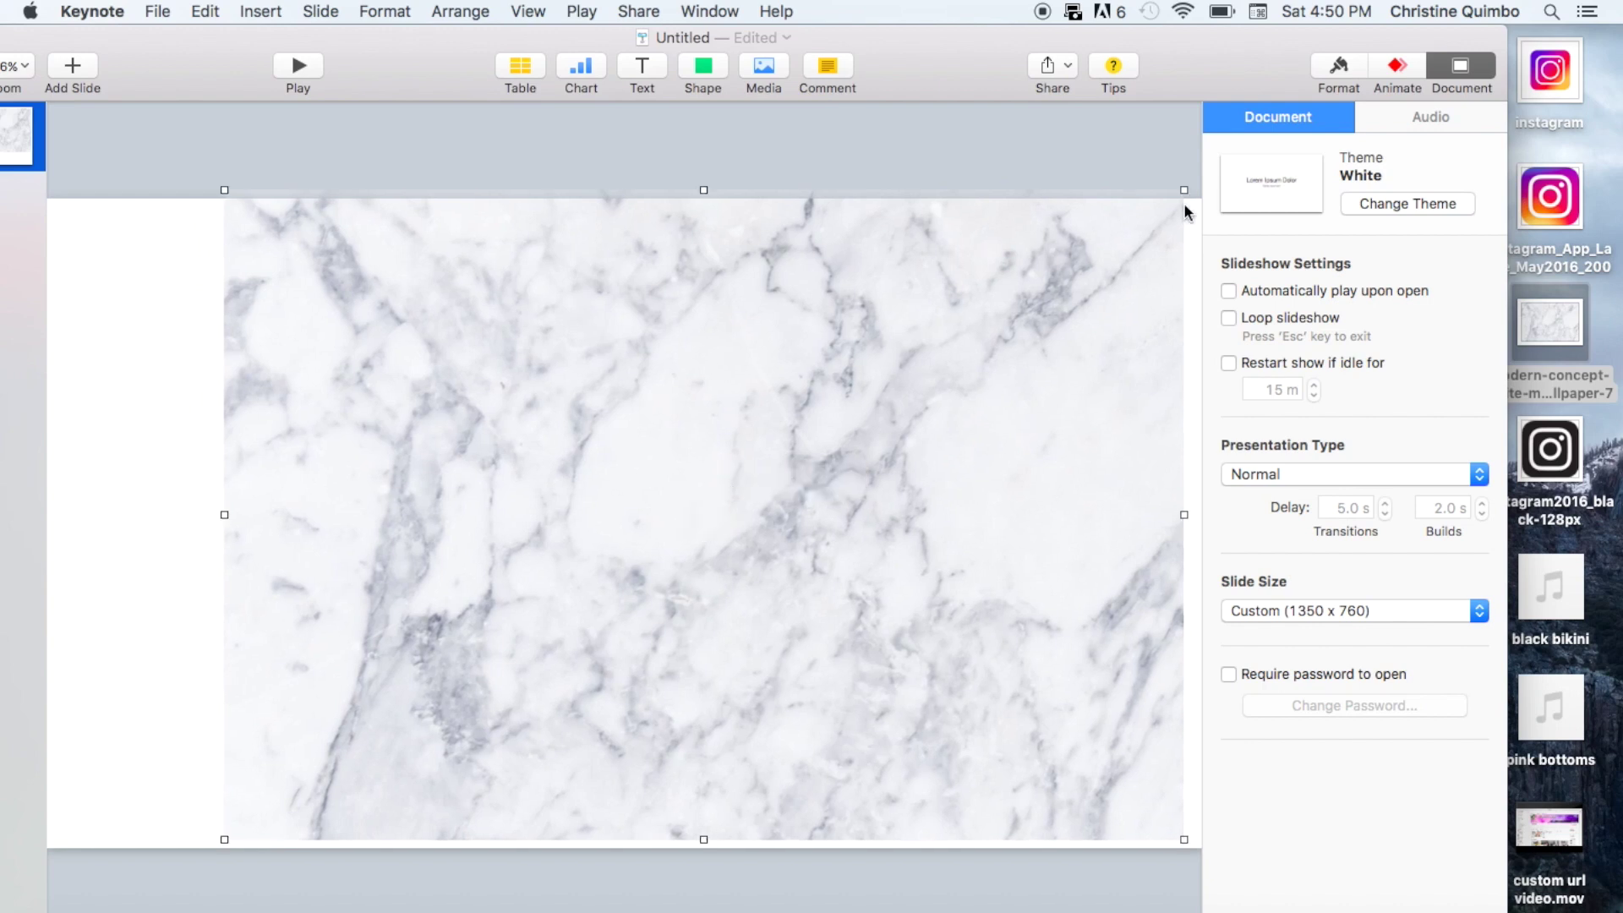
click(1459, 67)
drag(1075, 341, 1098, 362)
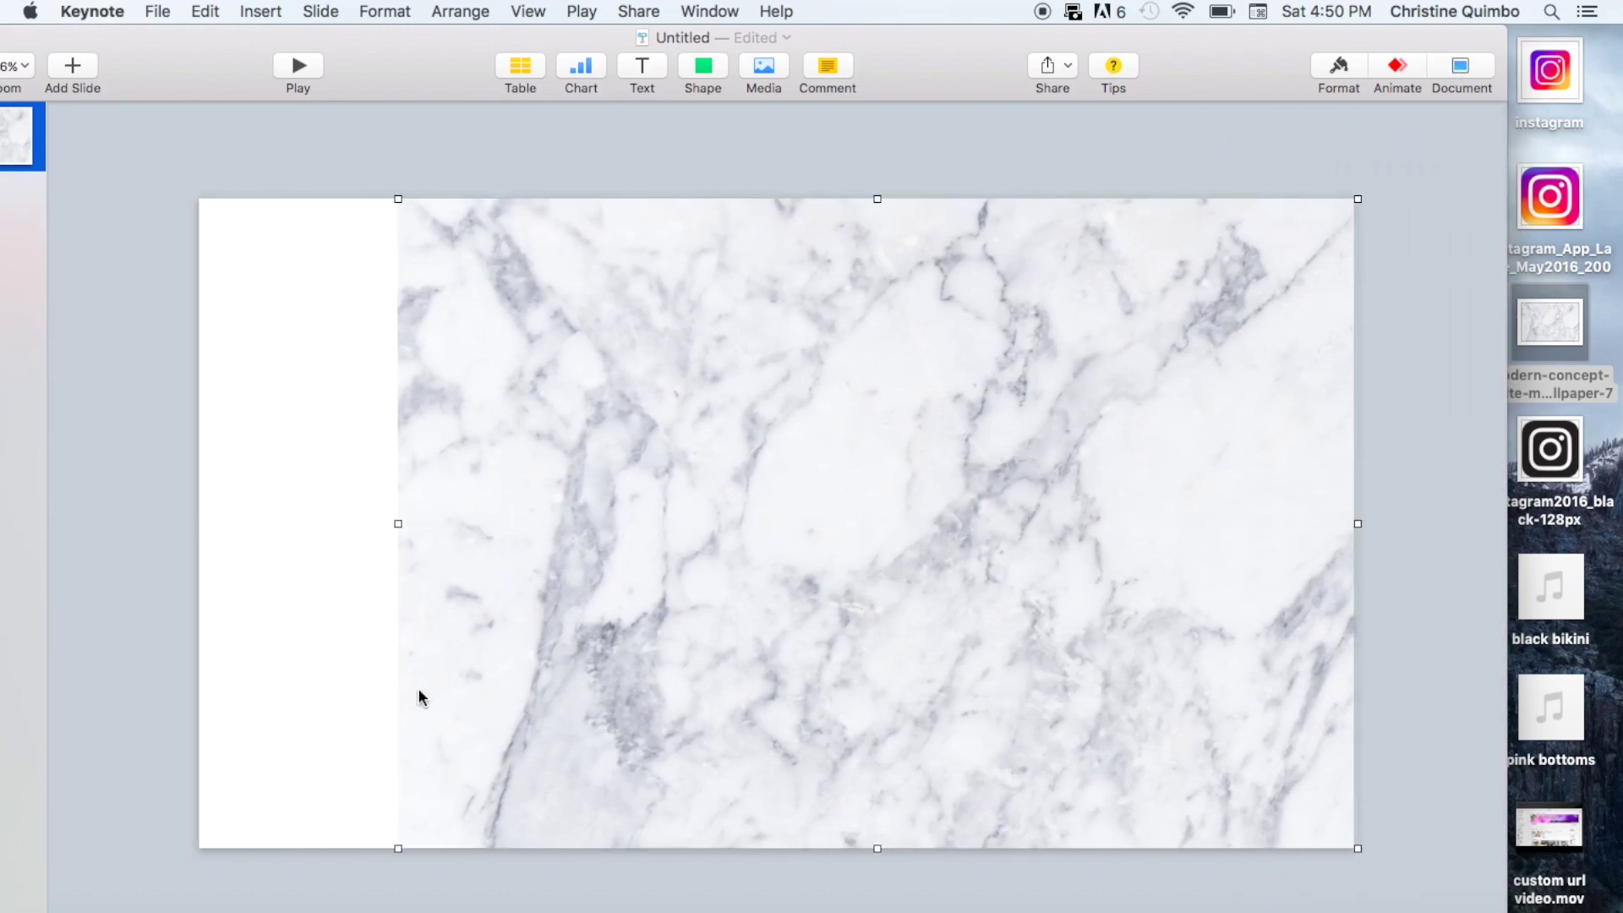
drag(398, 847, 141, 906)
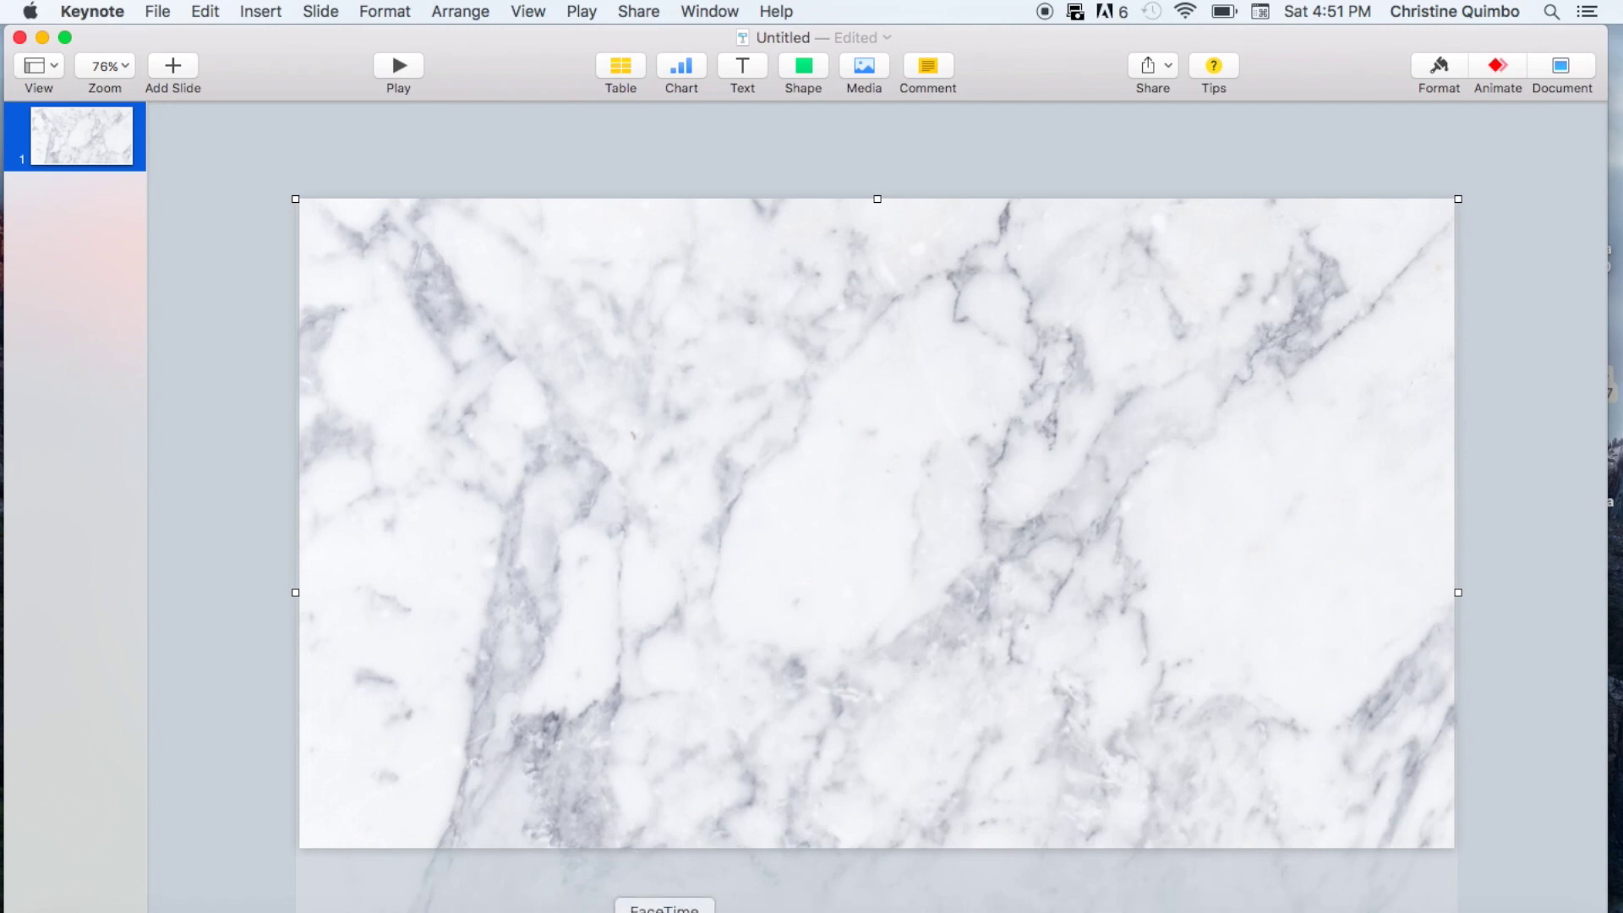
click(181, 909)
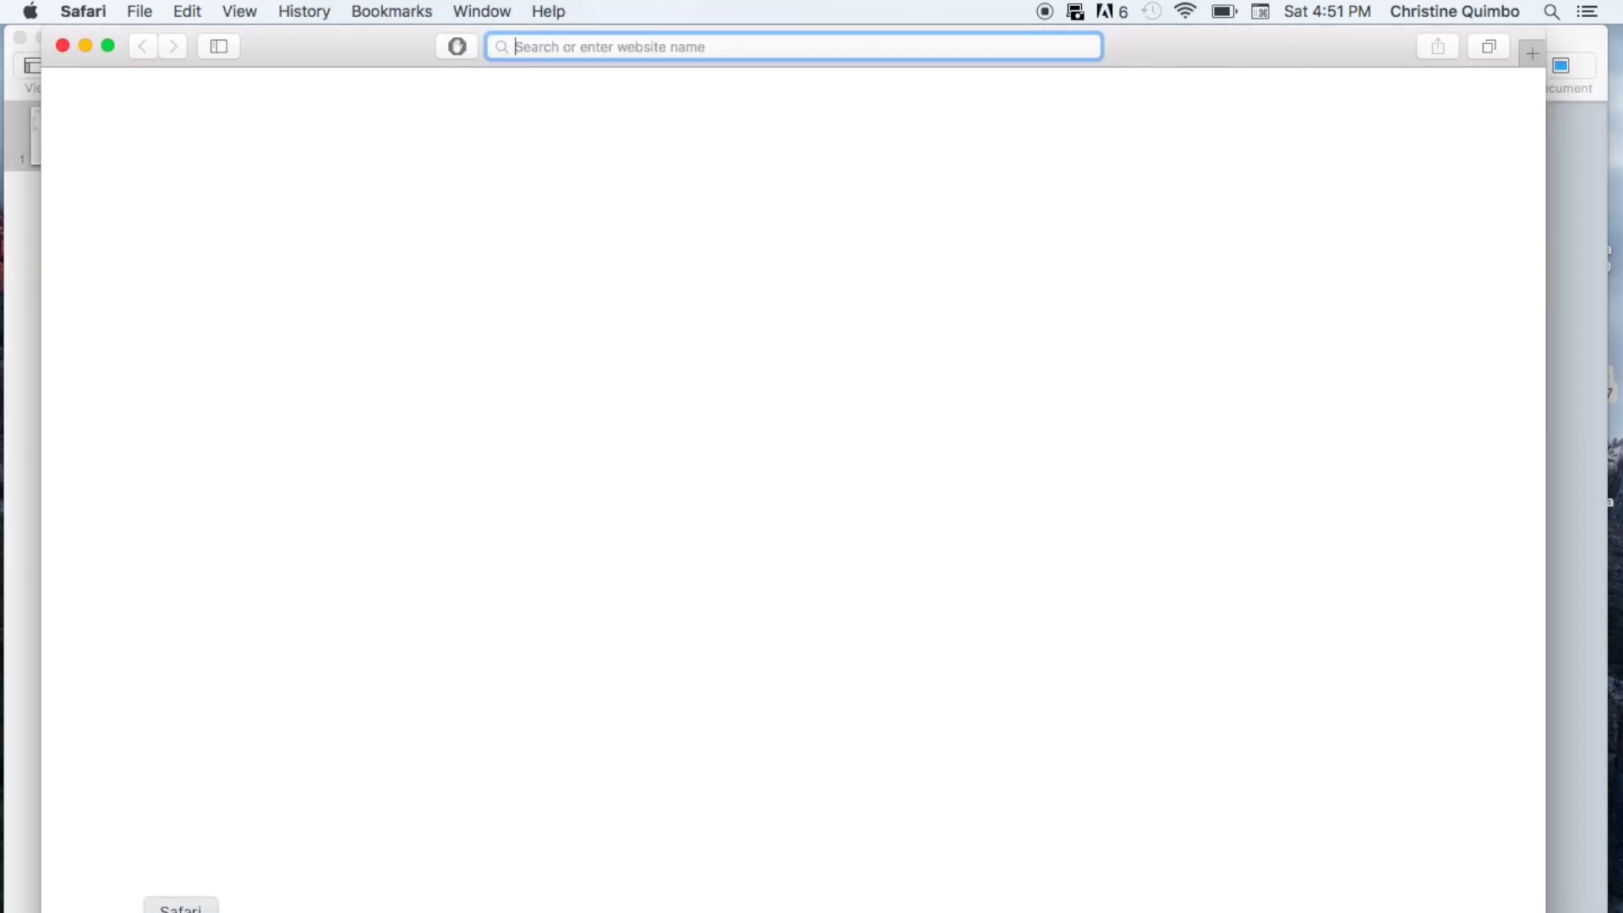
Step: Search images for 'instagram logo png' and scroll through the results
text(instagram)
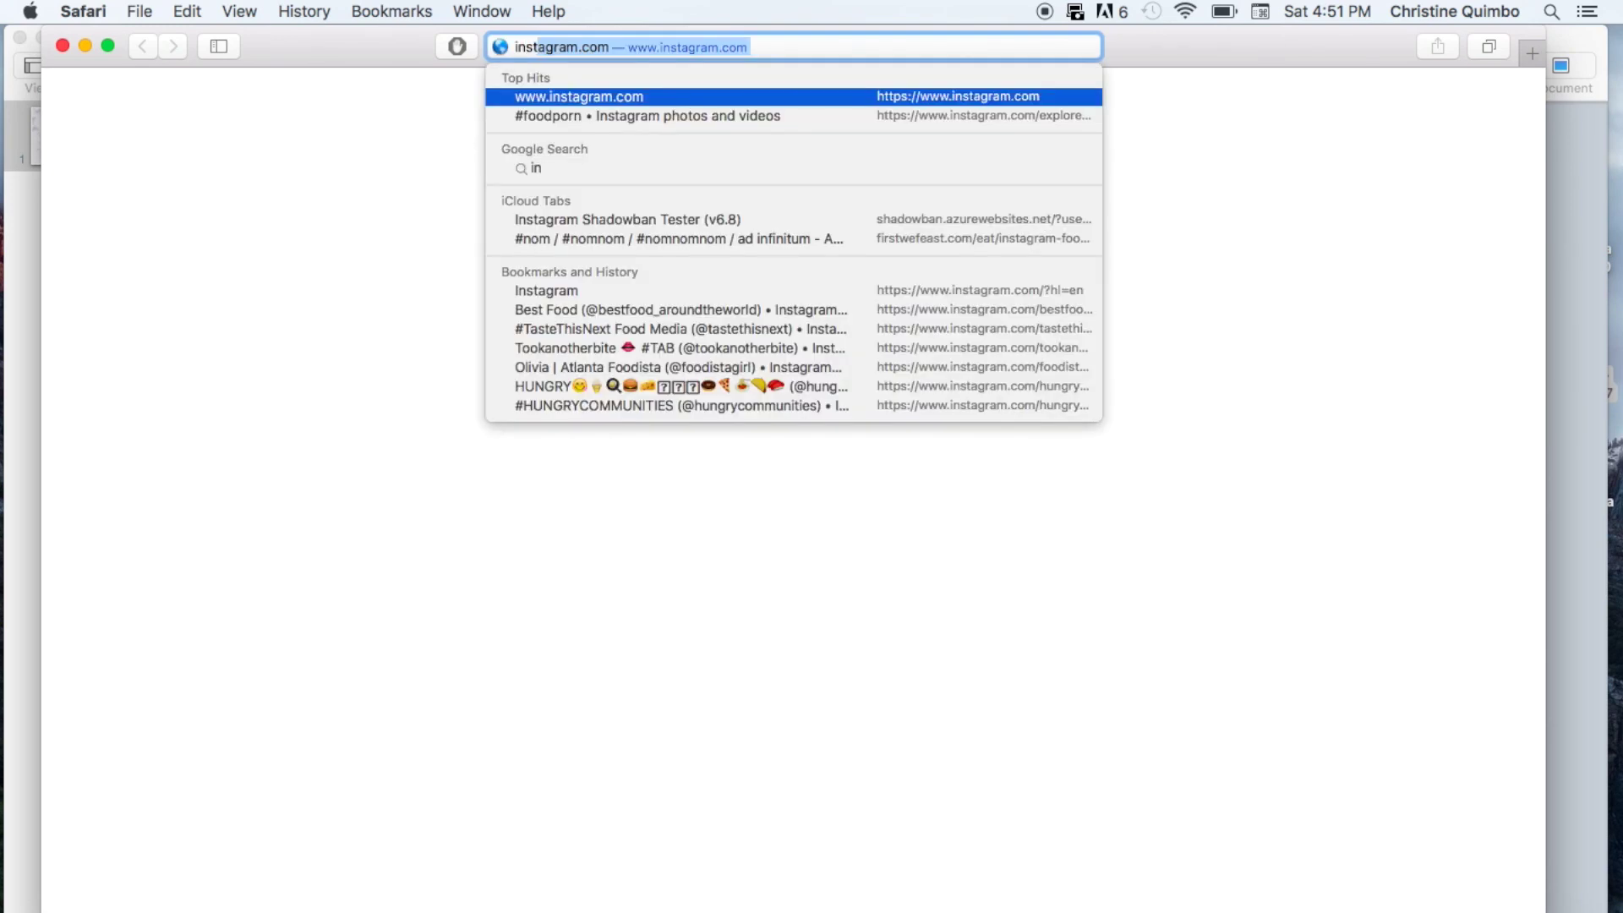
text( logo png)
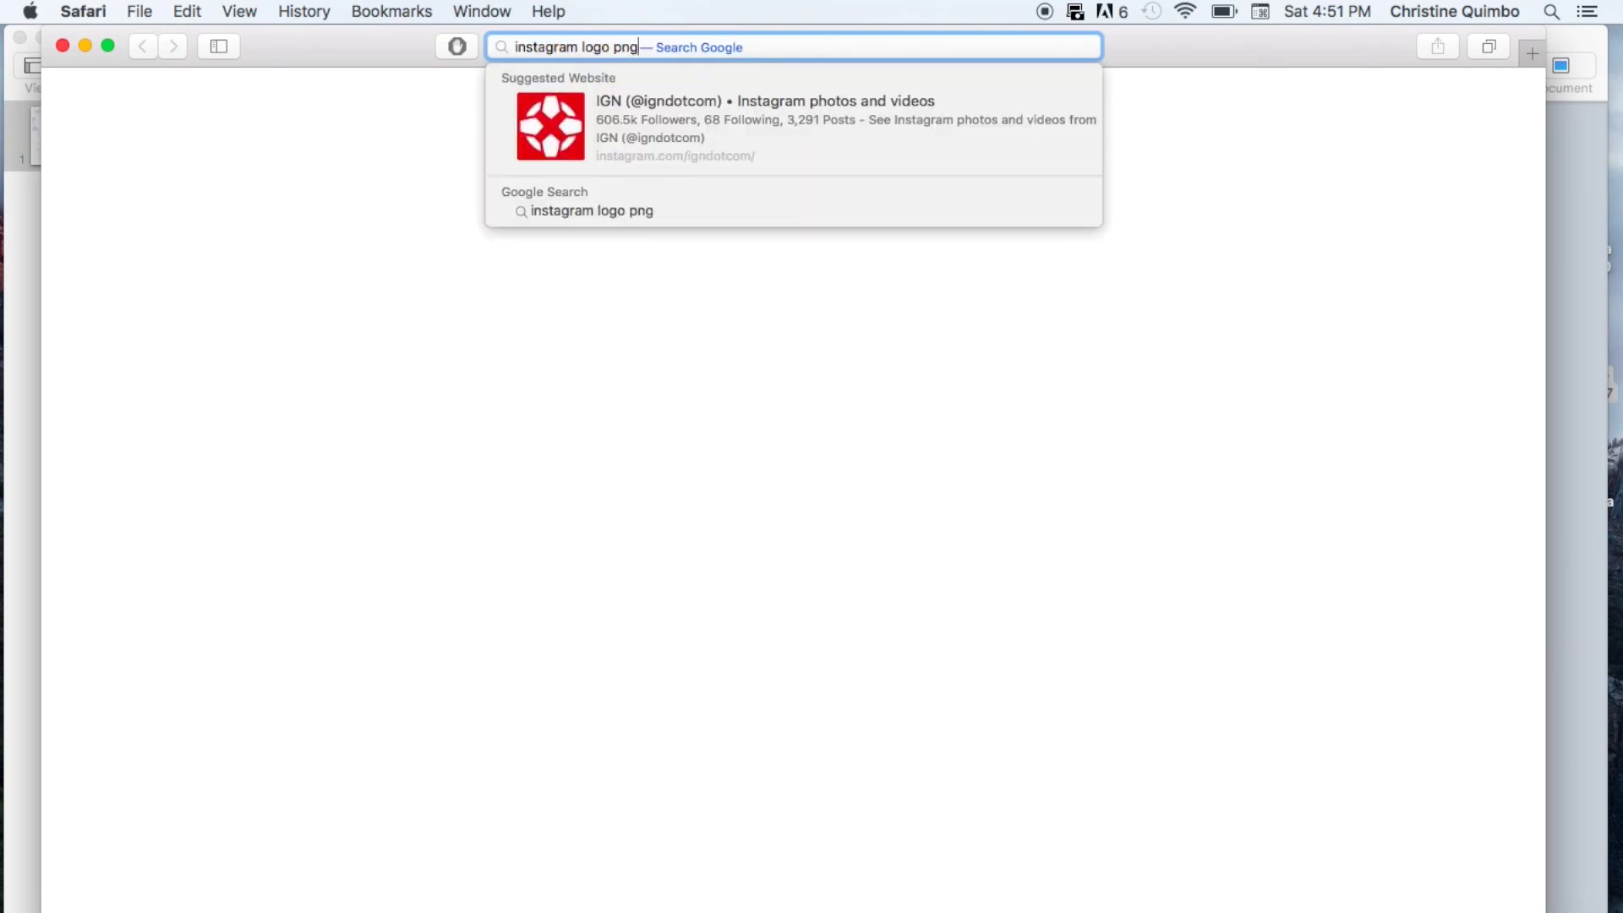
key(Down)
key(Up)
key(BackSpace)
key(BackSpace)
key(BackSpace)
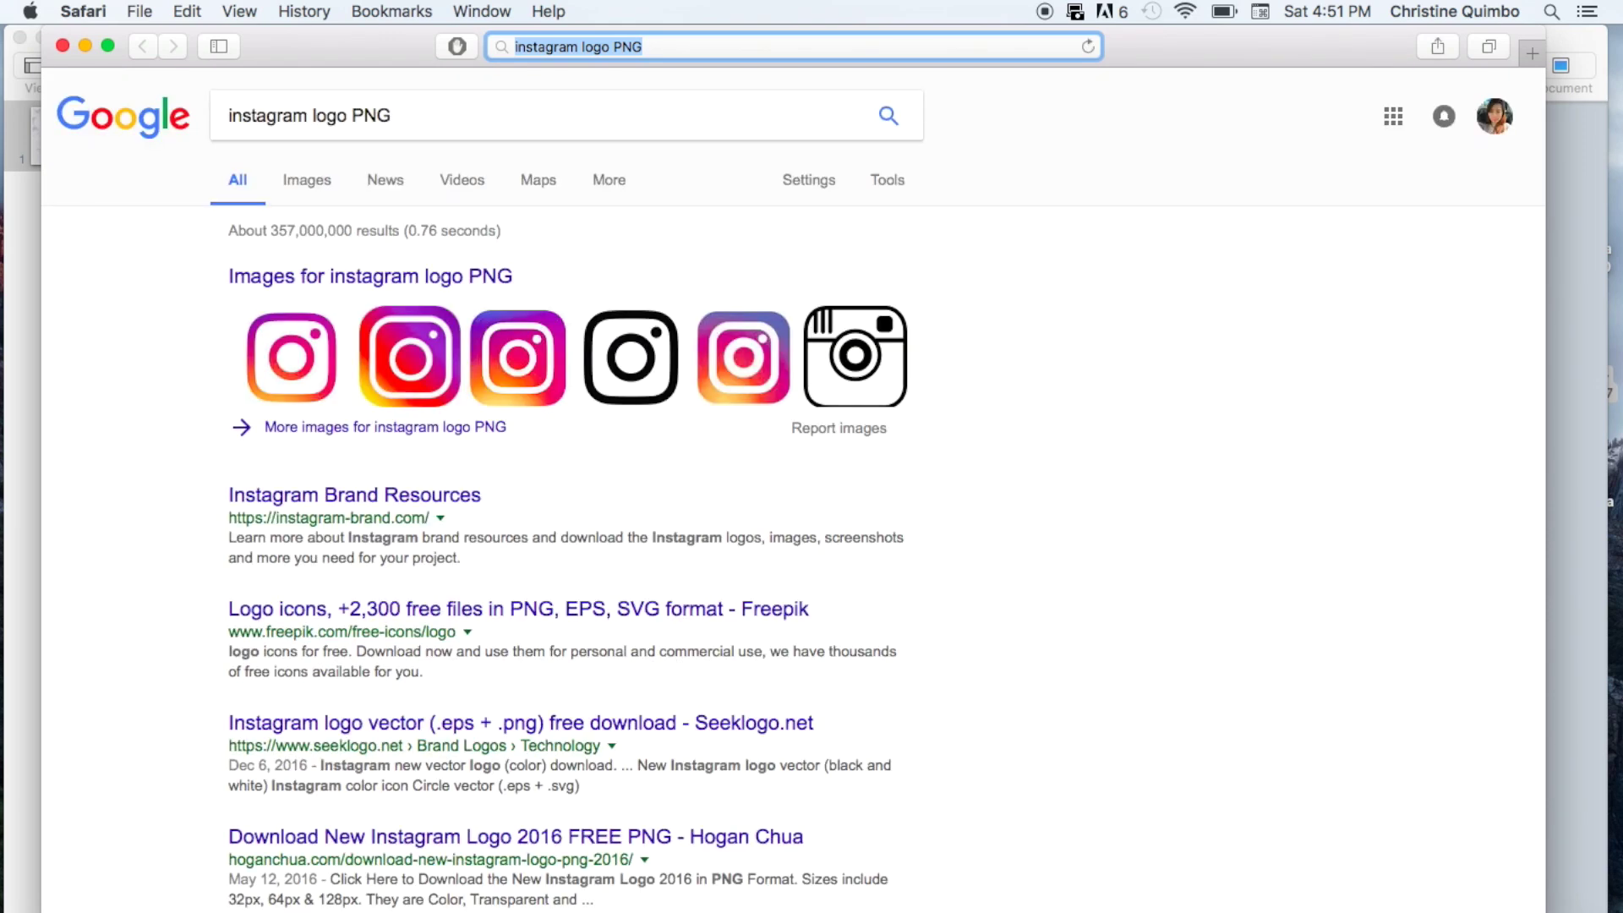
click(308, 182)
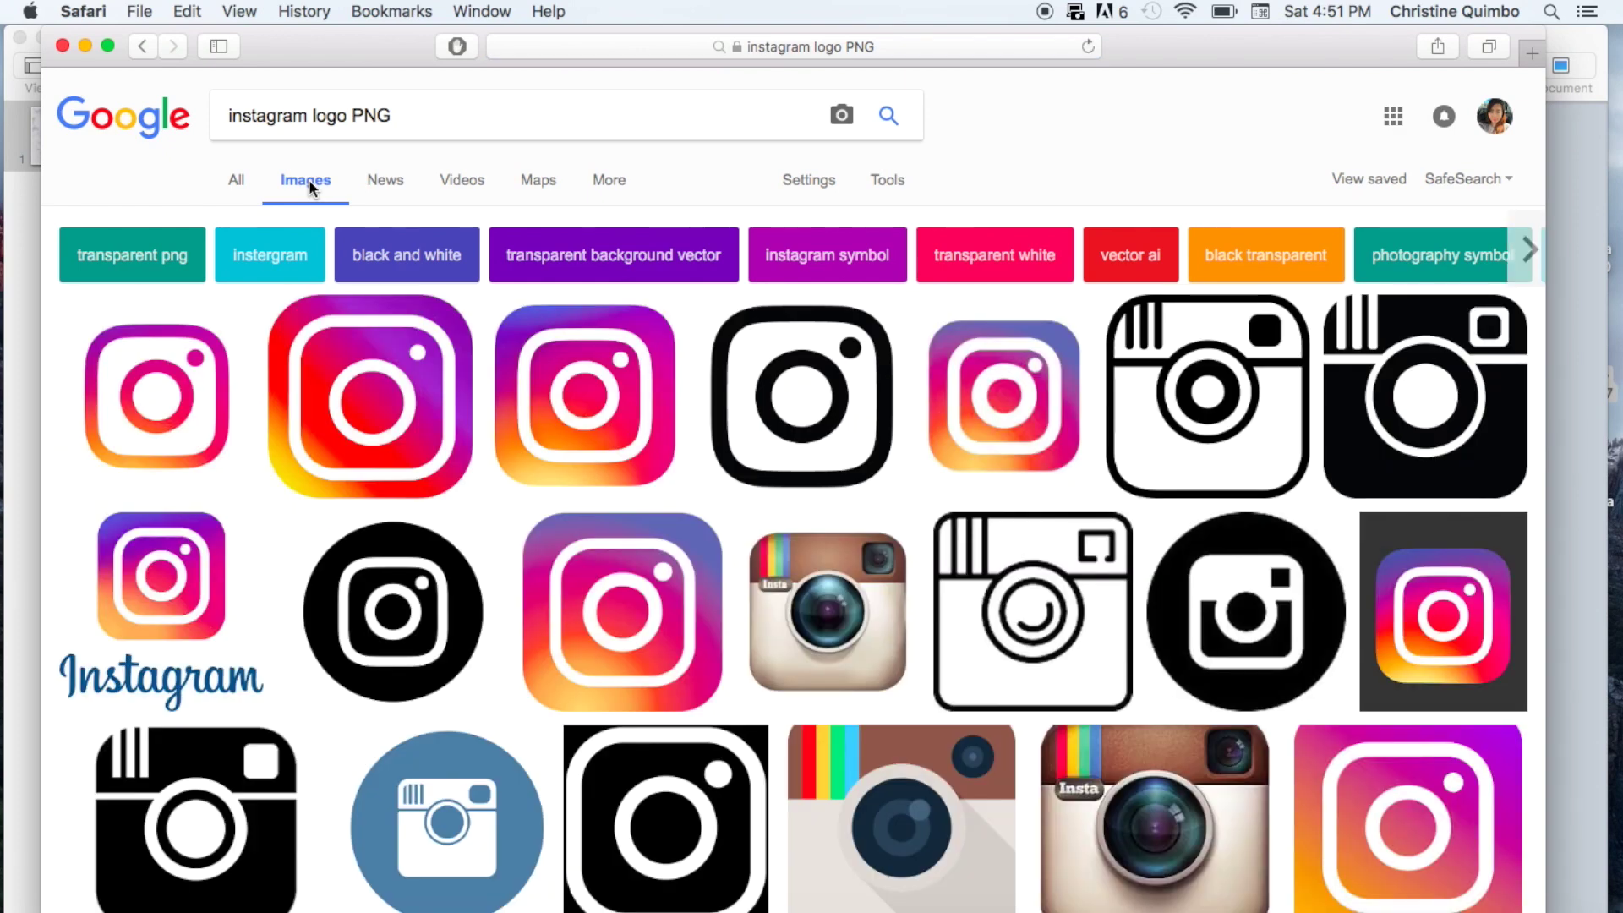
scroll(623, 409, down, 3)
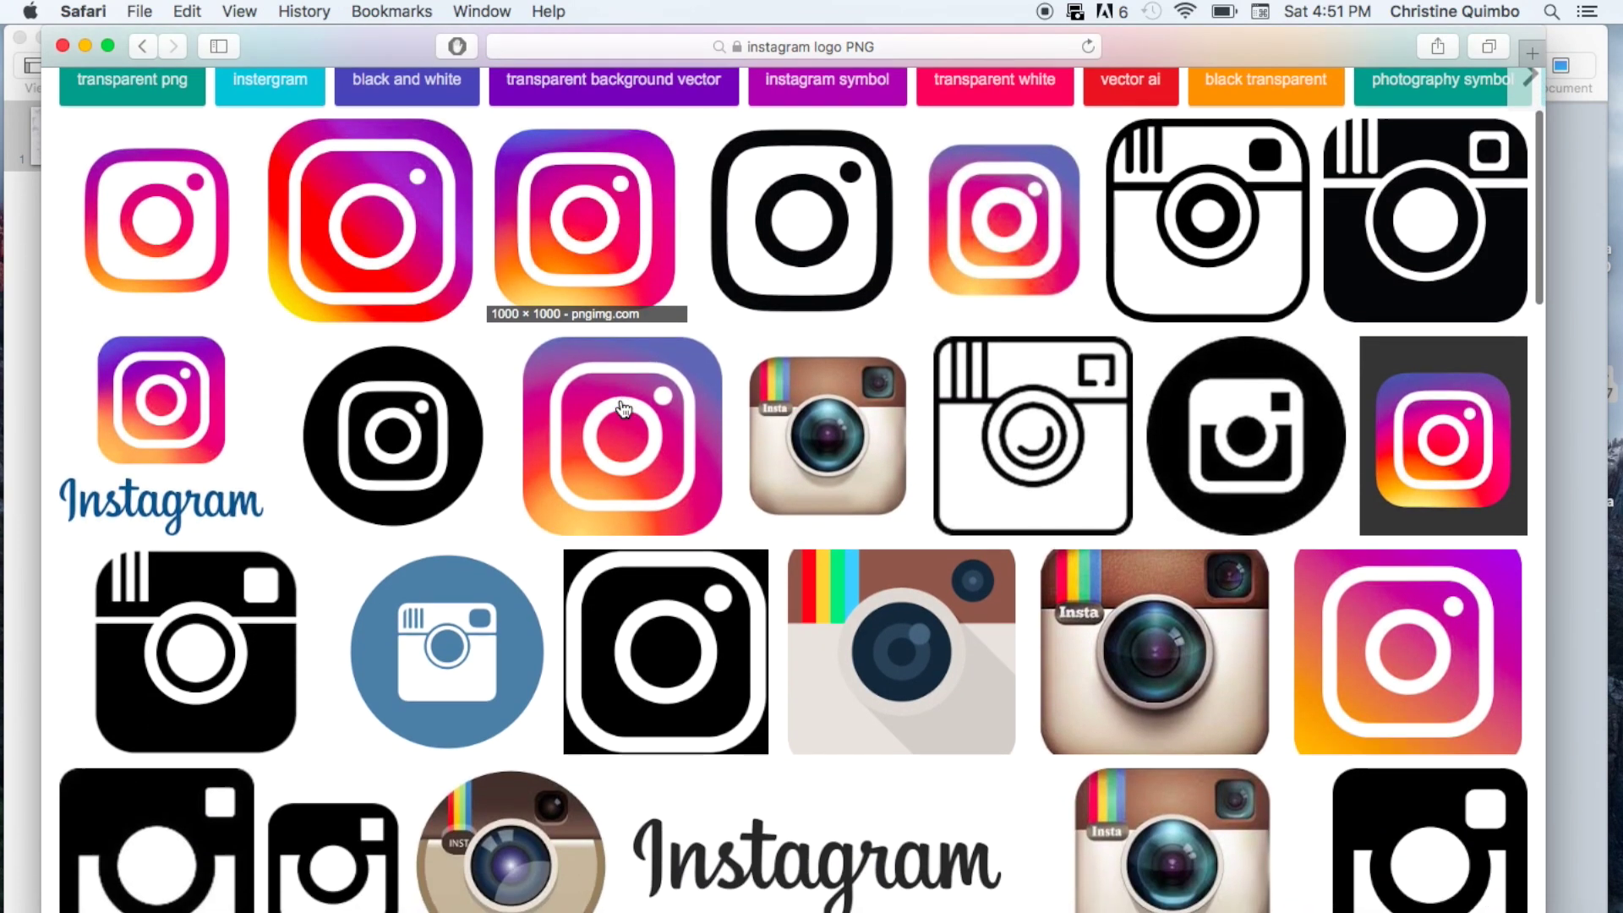
scroll(623, 409, down, 10)
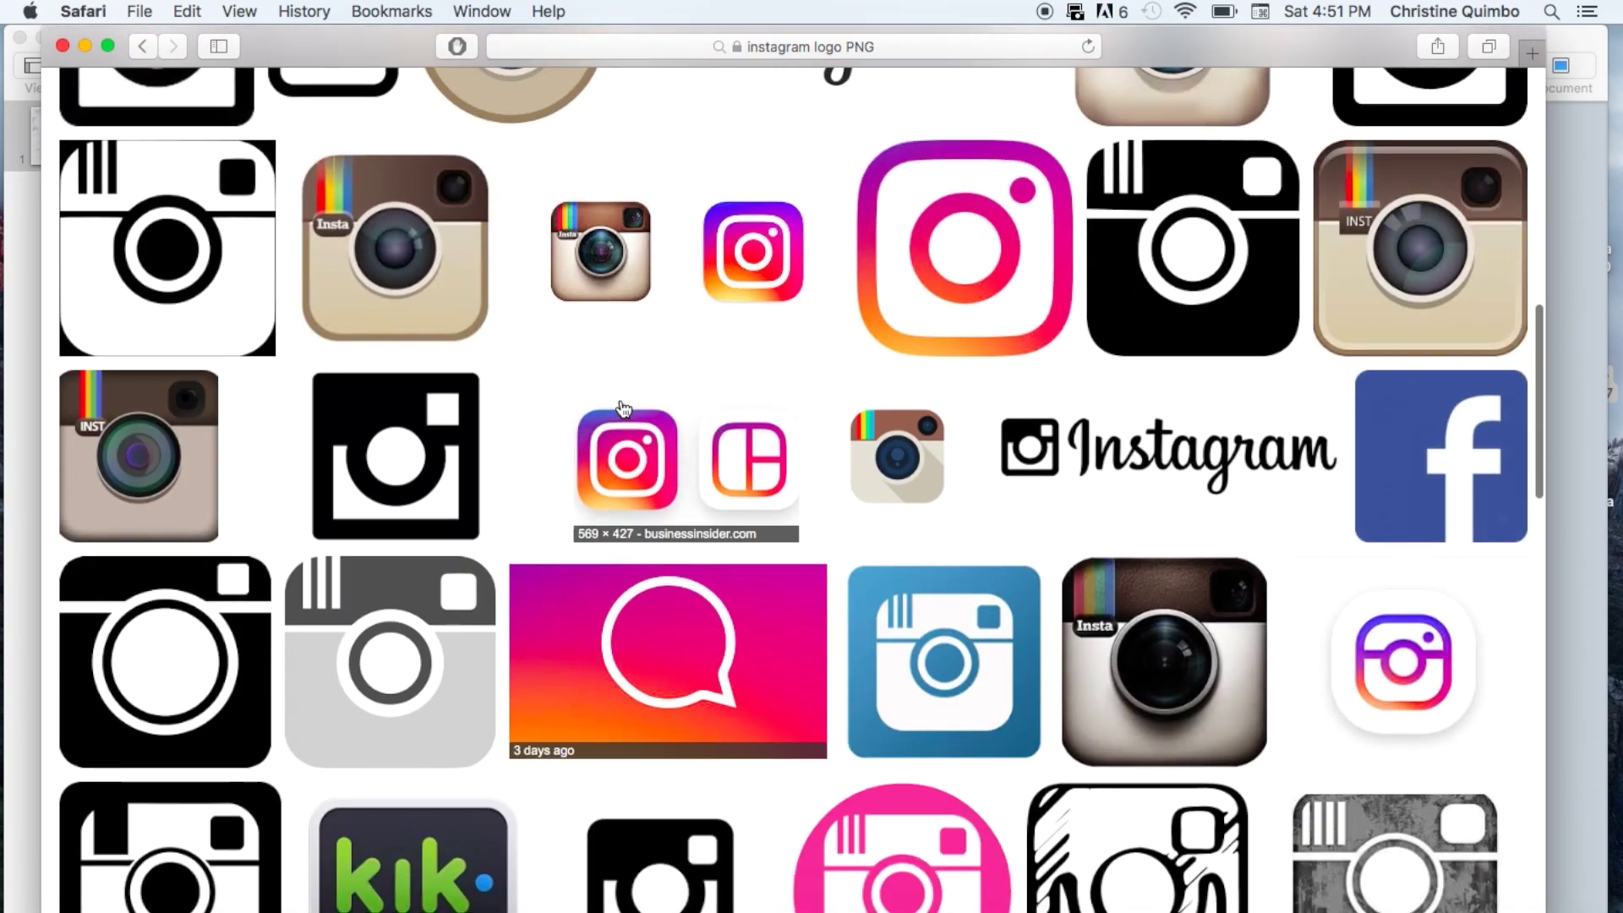
scroll(623, 410, down, 8)
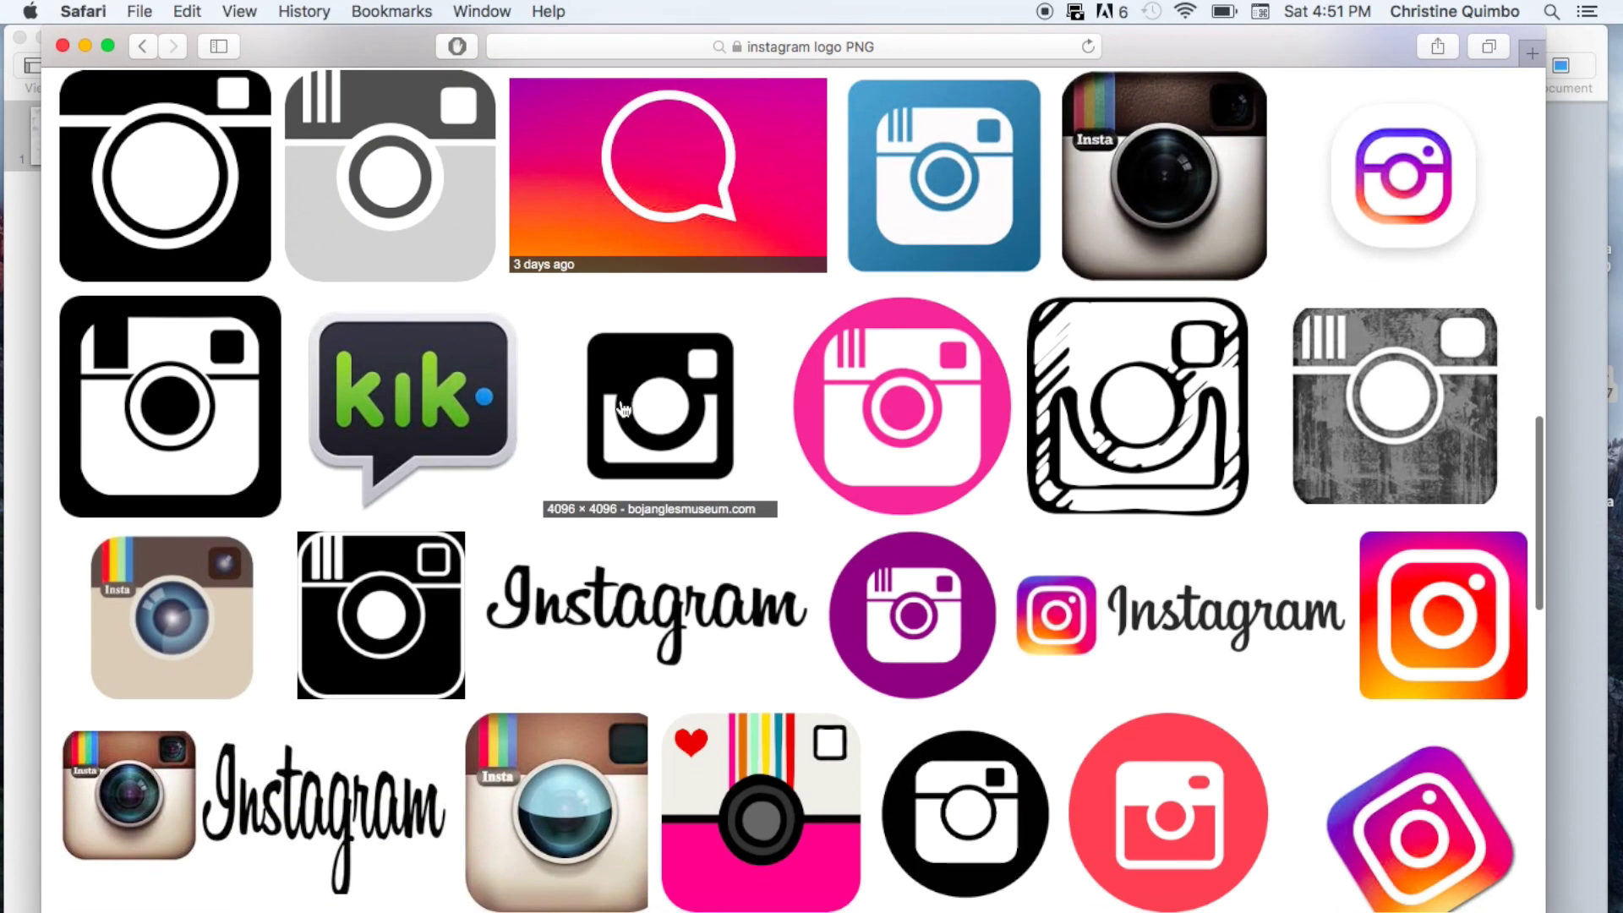
Step: Preview the grey grunge Instagram logo and save the image to the Desktop
click(1410, 419)
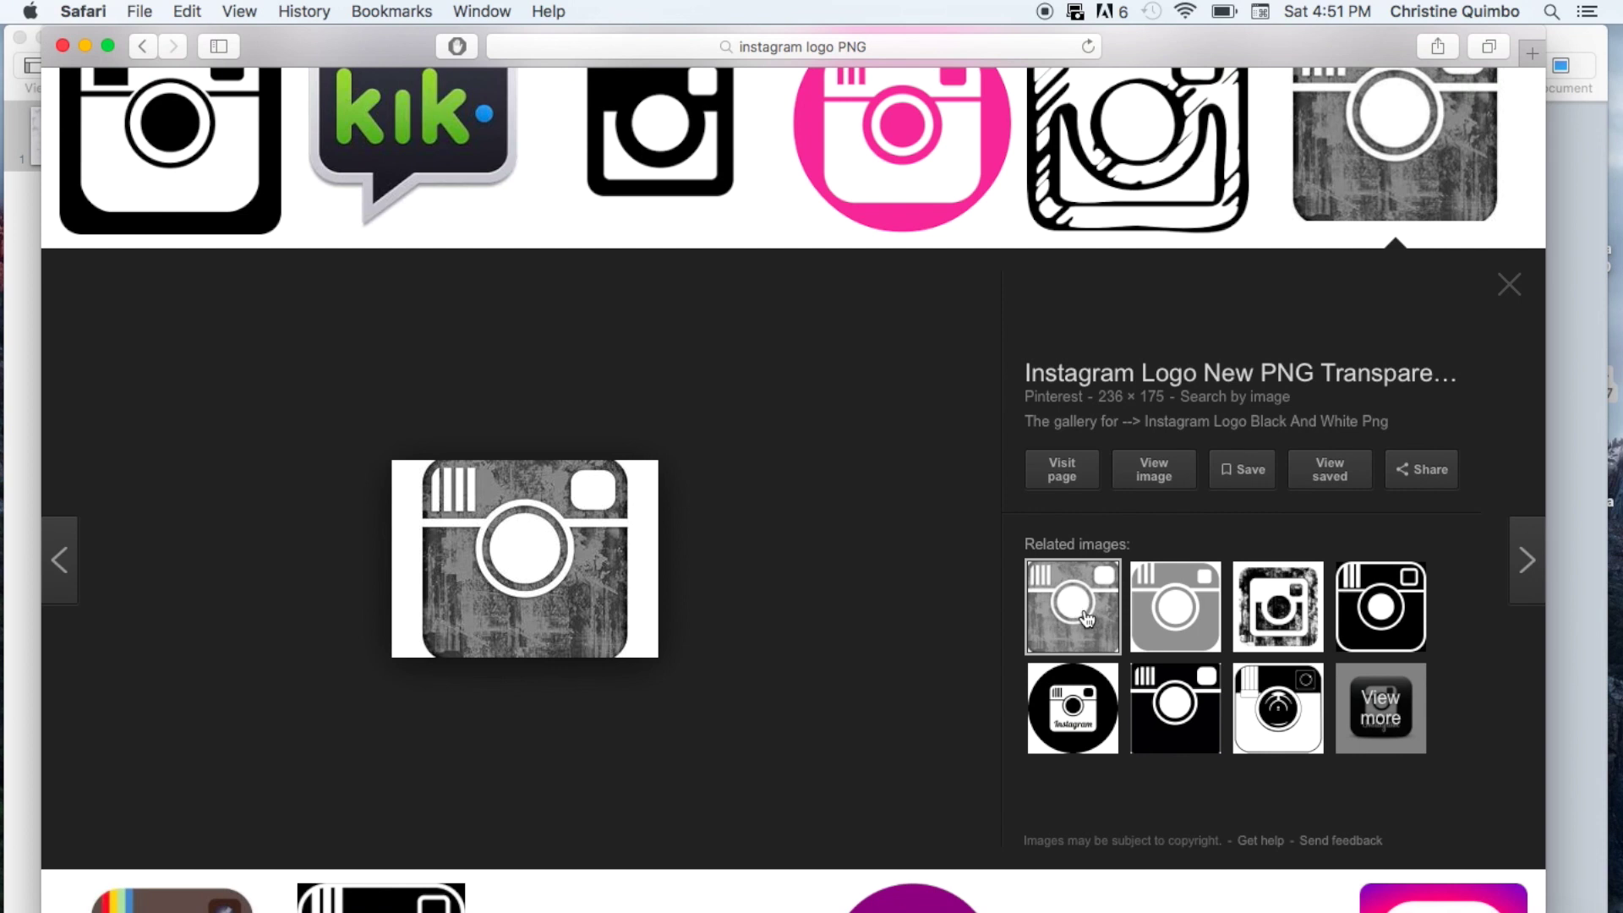
click(1171, 625)
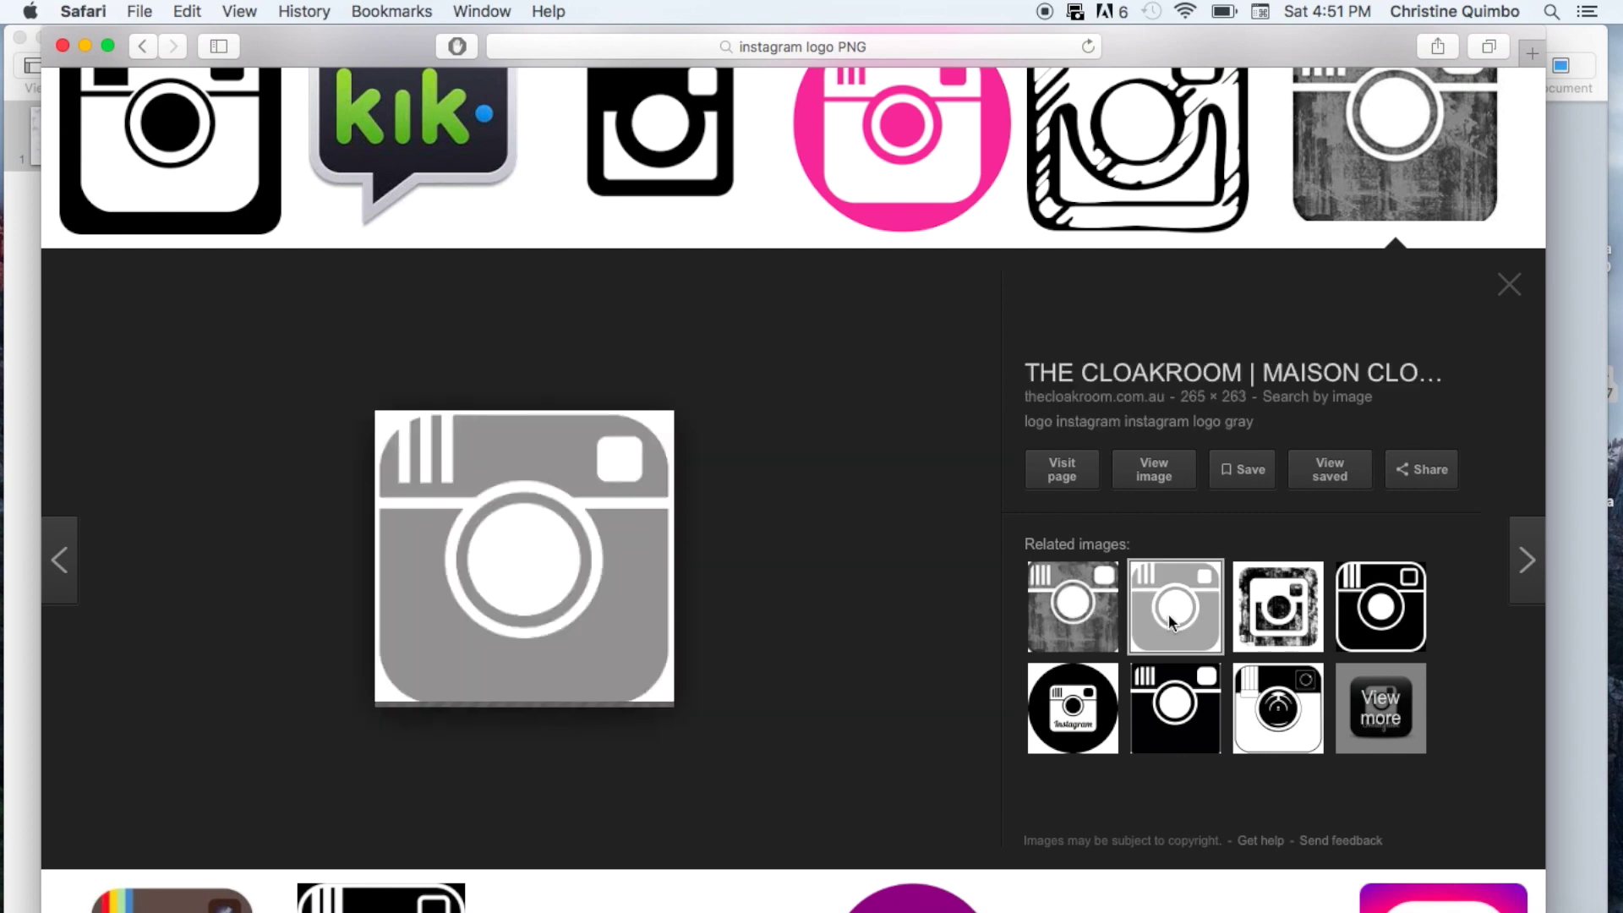
click(1099, 630)
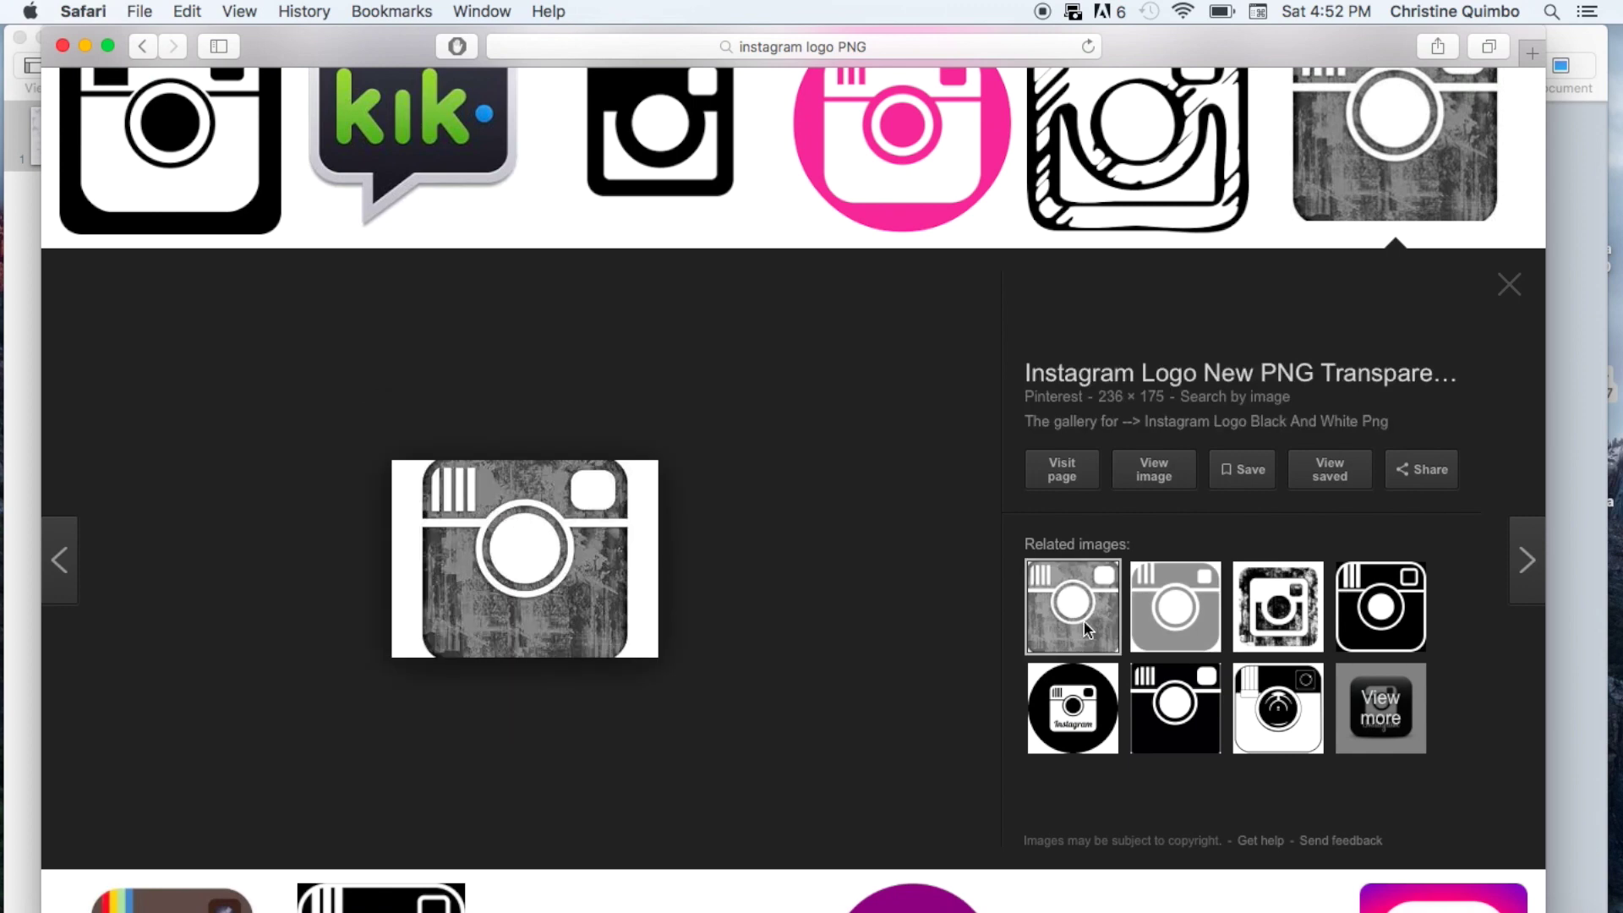
scroll(666, 519, up, 5)
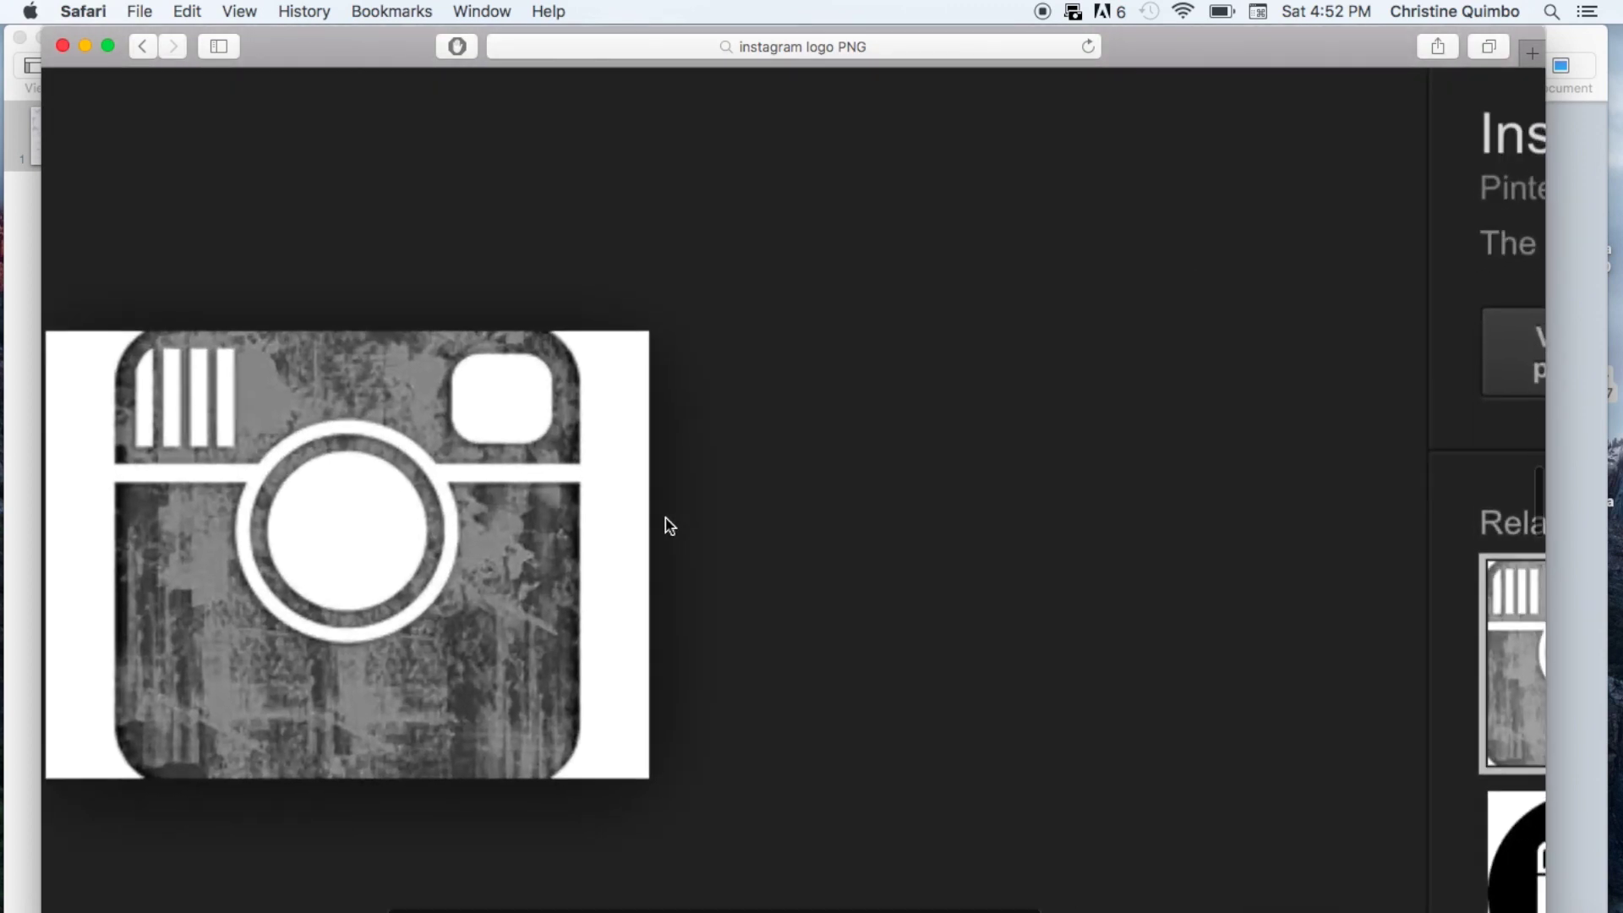
scroll(666, 519, down, 5)
right_click(562, 541)
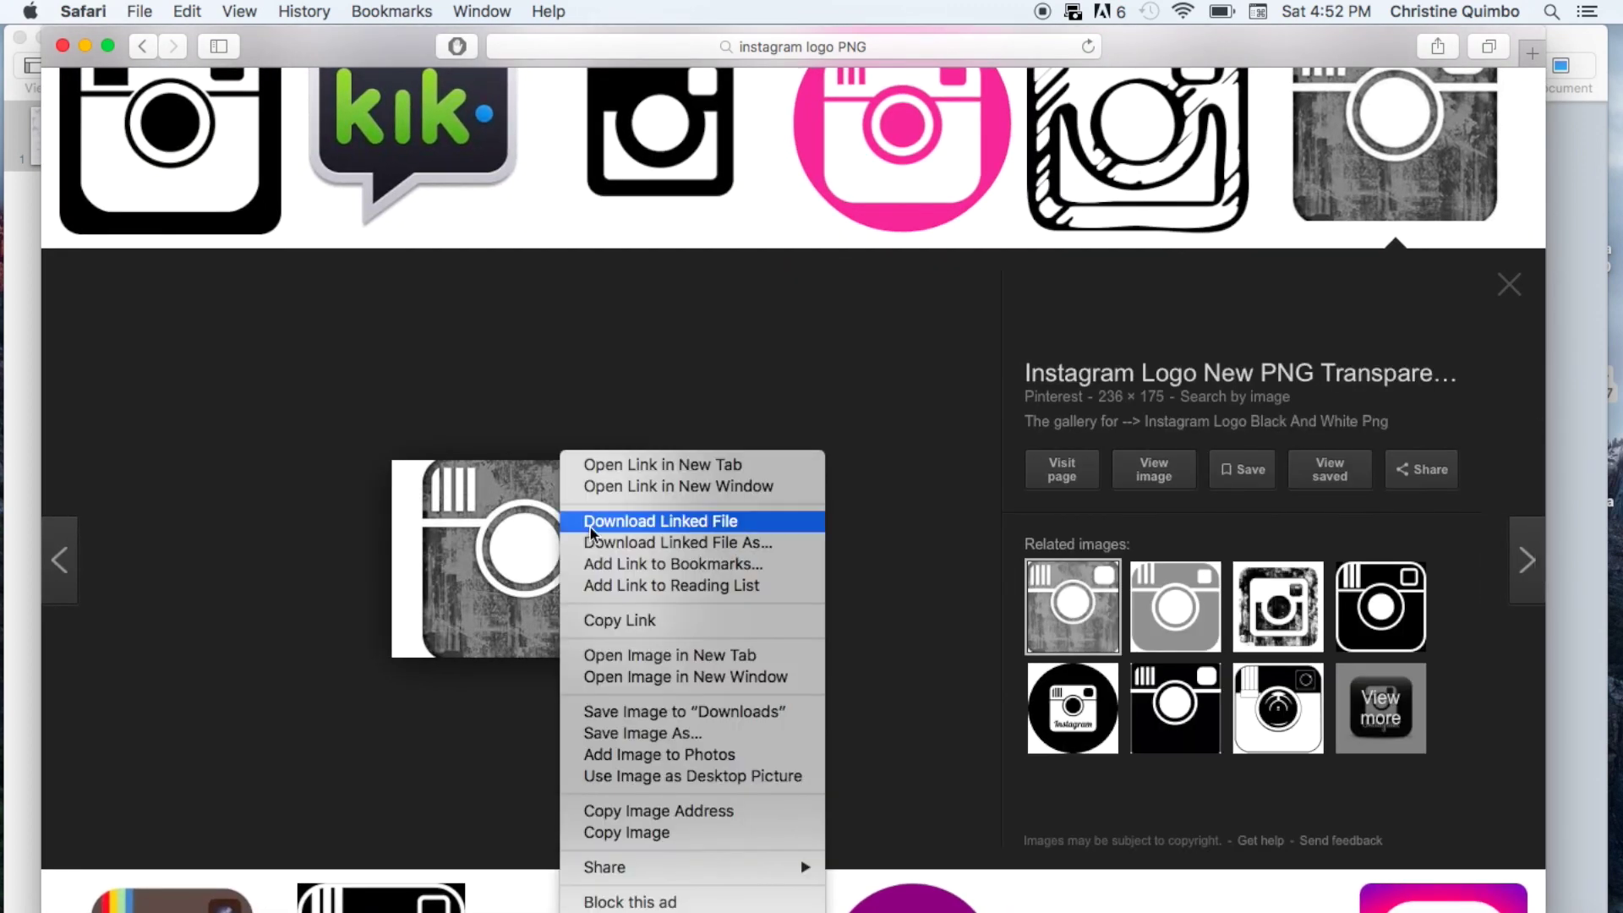
click(651, 732)
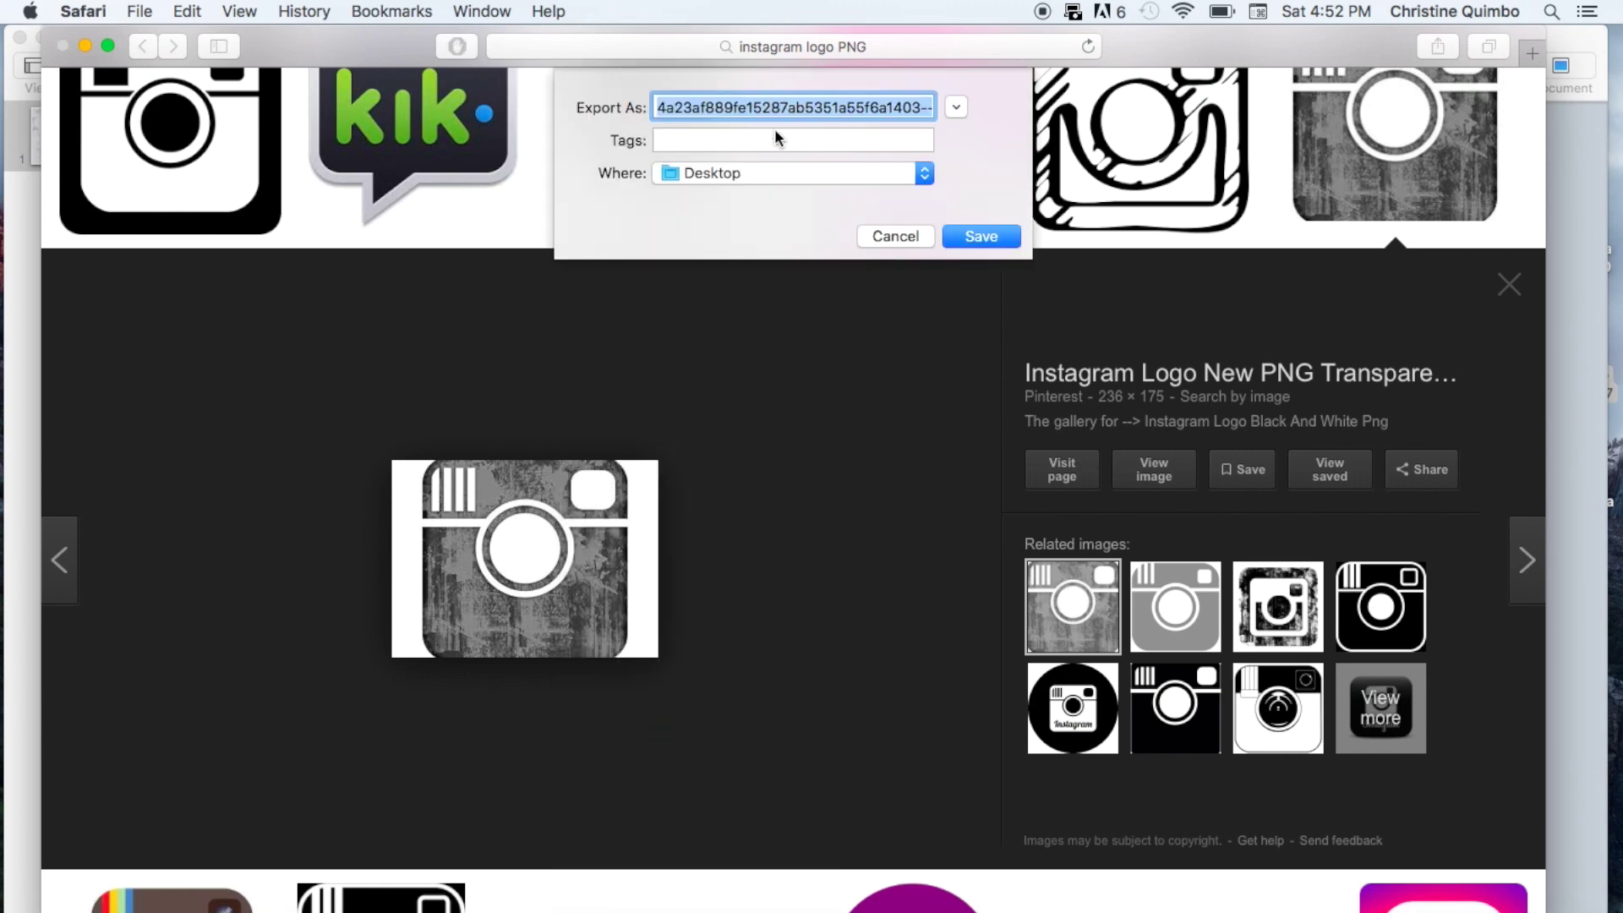
click(982, 241)
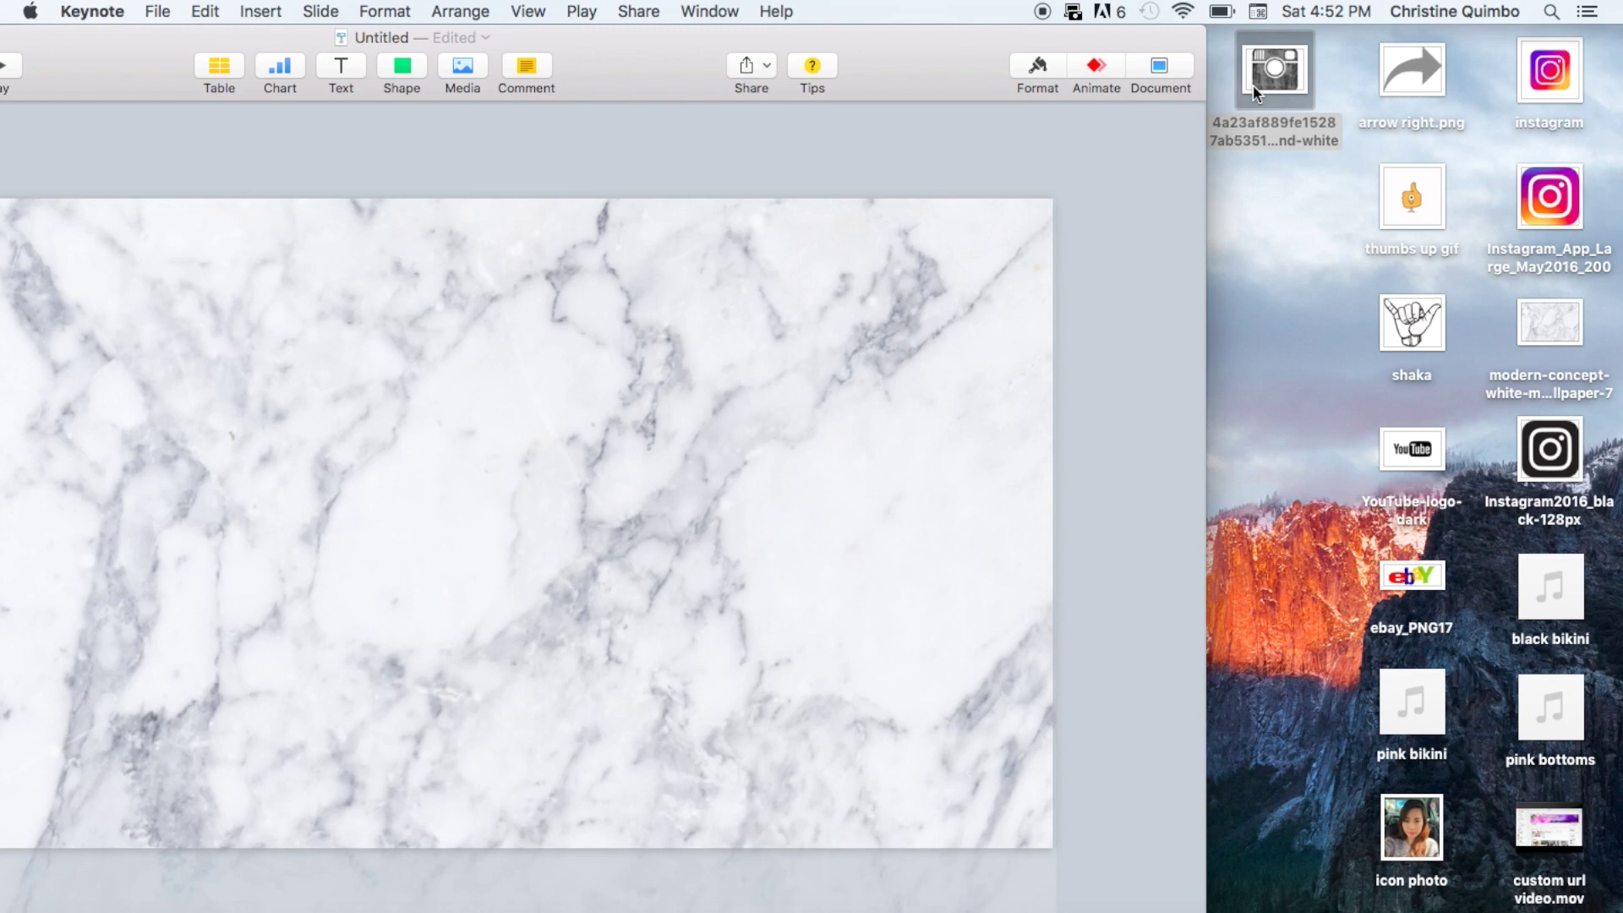
Step: Try the grey and coloured Instagram logos on the slide, then delete both
drag(1256, 93, 551, 426)
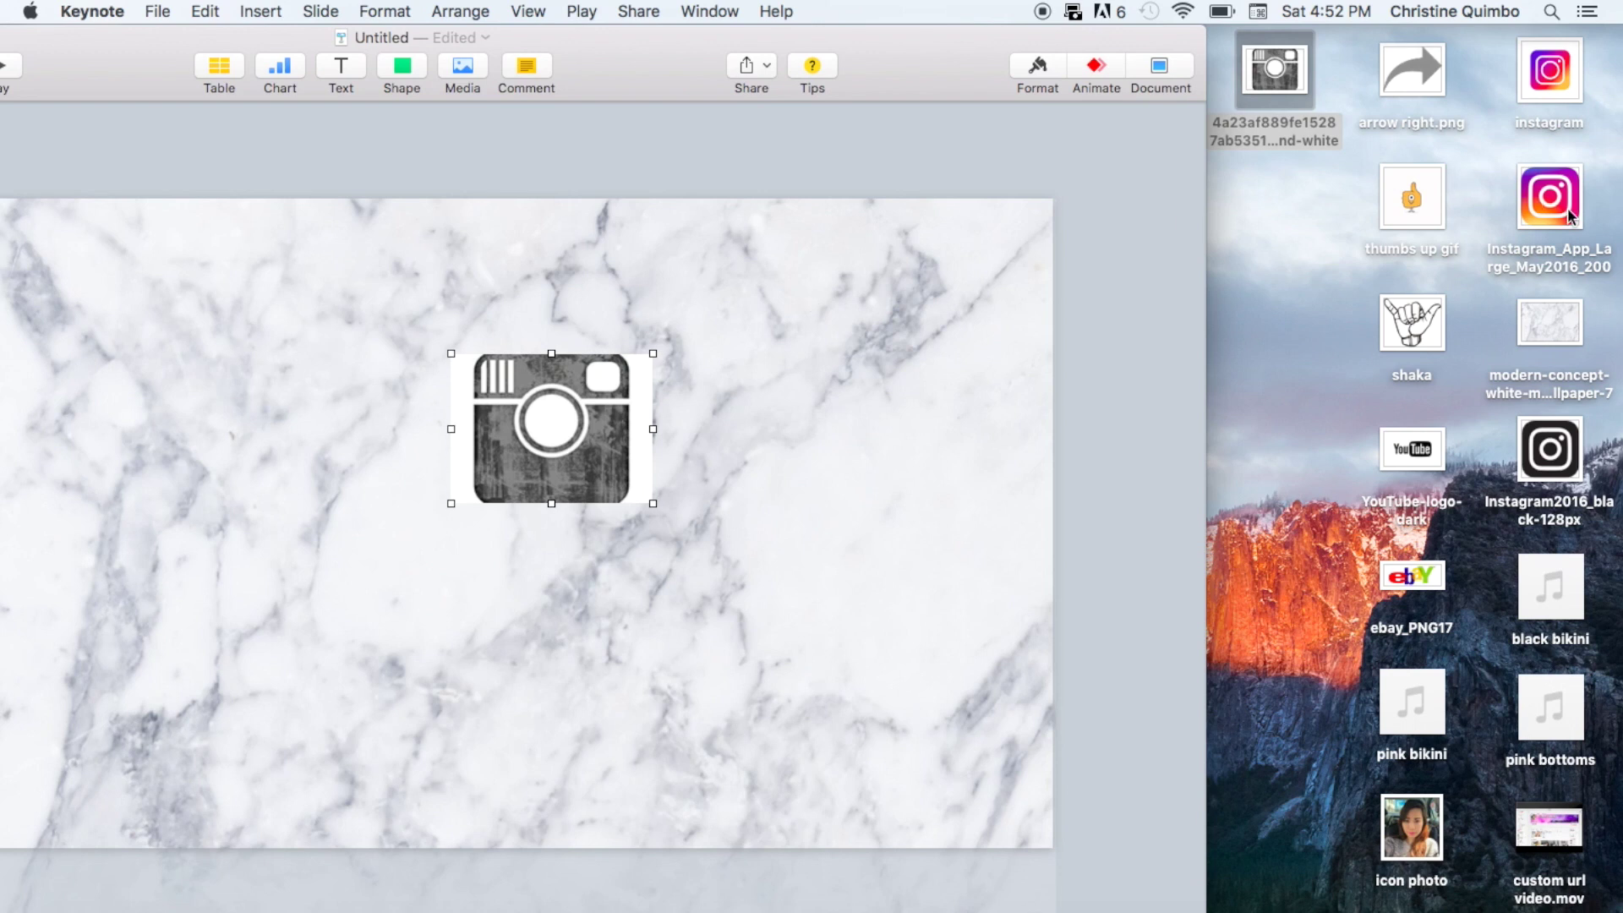
drag(1568, 216, 824, 438)
click(761, 320)
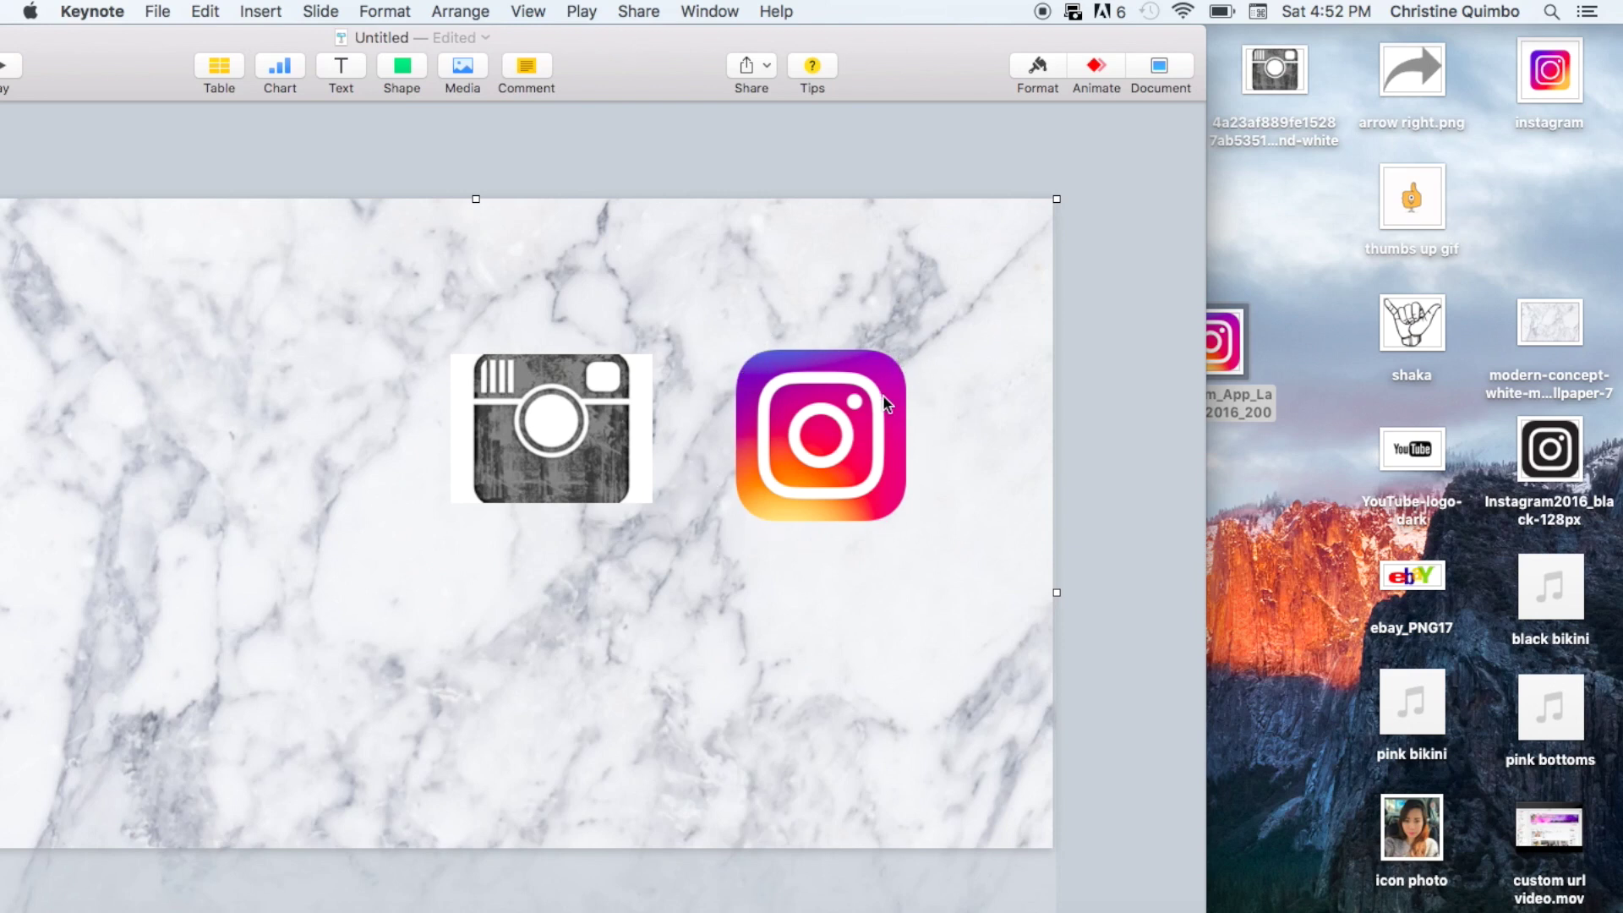
click(830, 460)
key(Delete)
click(514, 406)
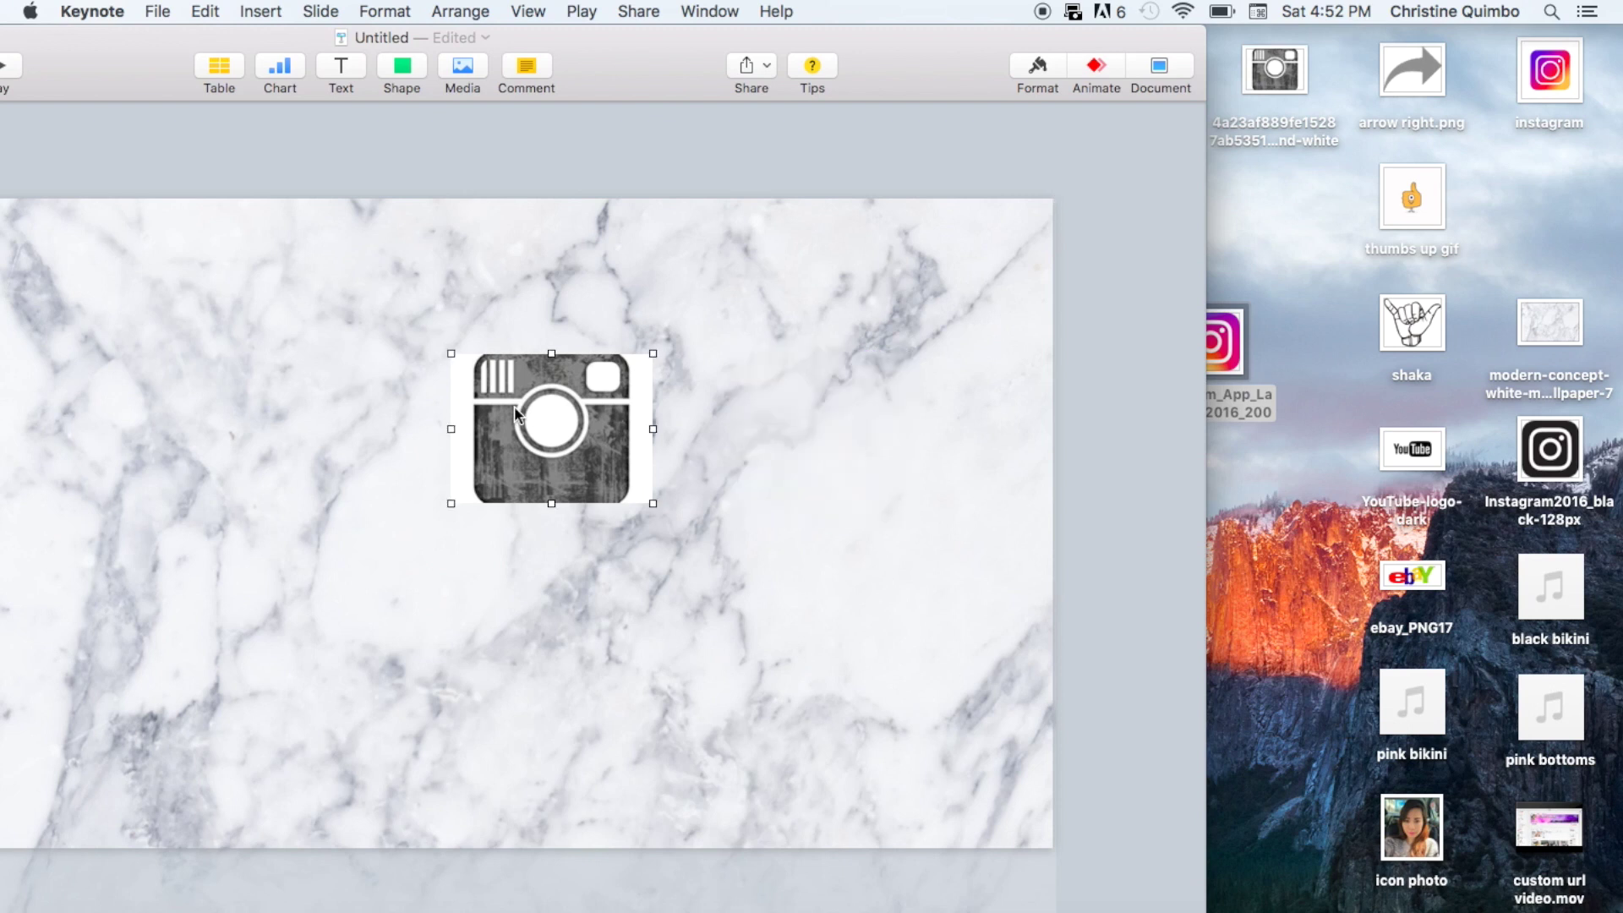
key(Delete)
Step: Add the Instagram2016_black-128px icon, shrink it, and move it near the slide's top
drag(1549, 448, 577, 403)
drag(686, 38, 1091, 23)
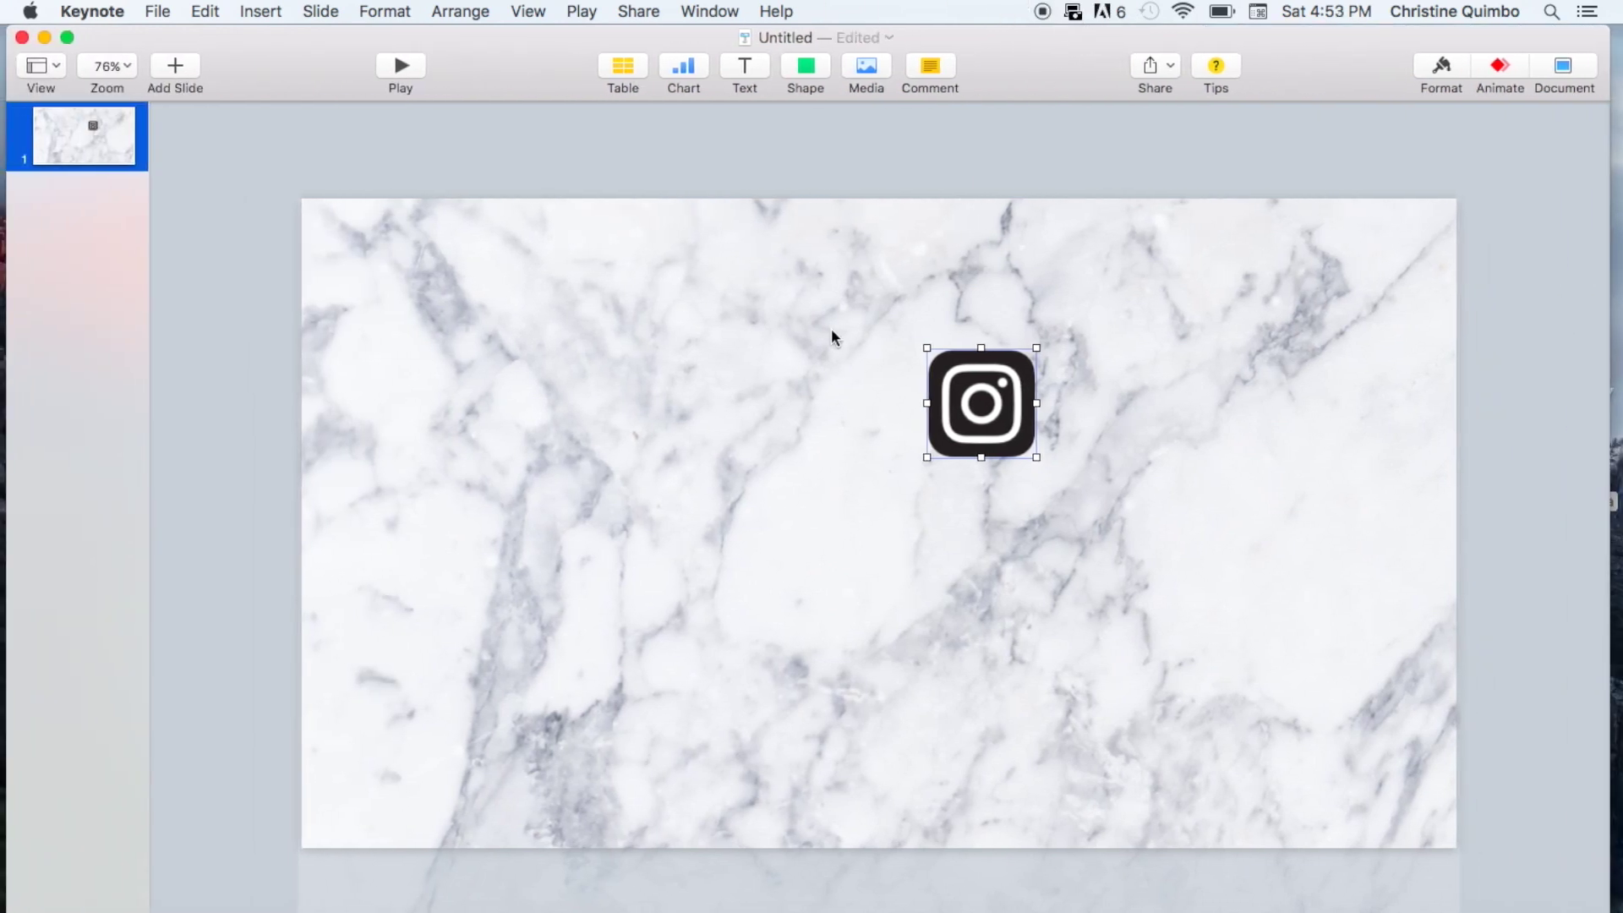
drag(923, 341, 775, 282)
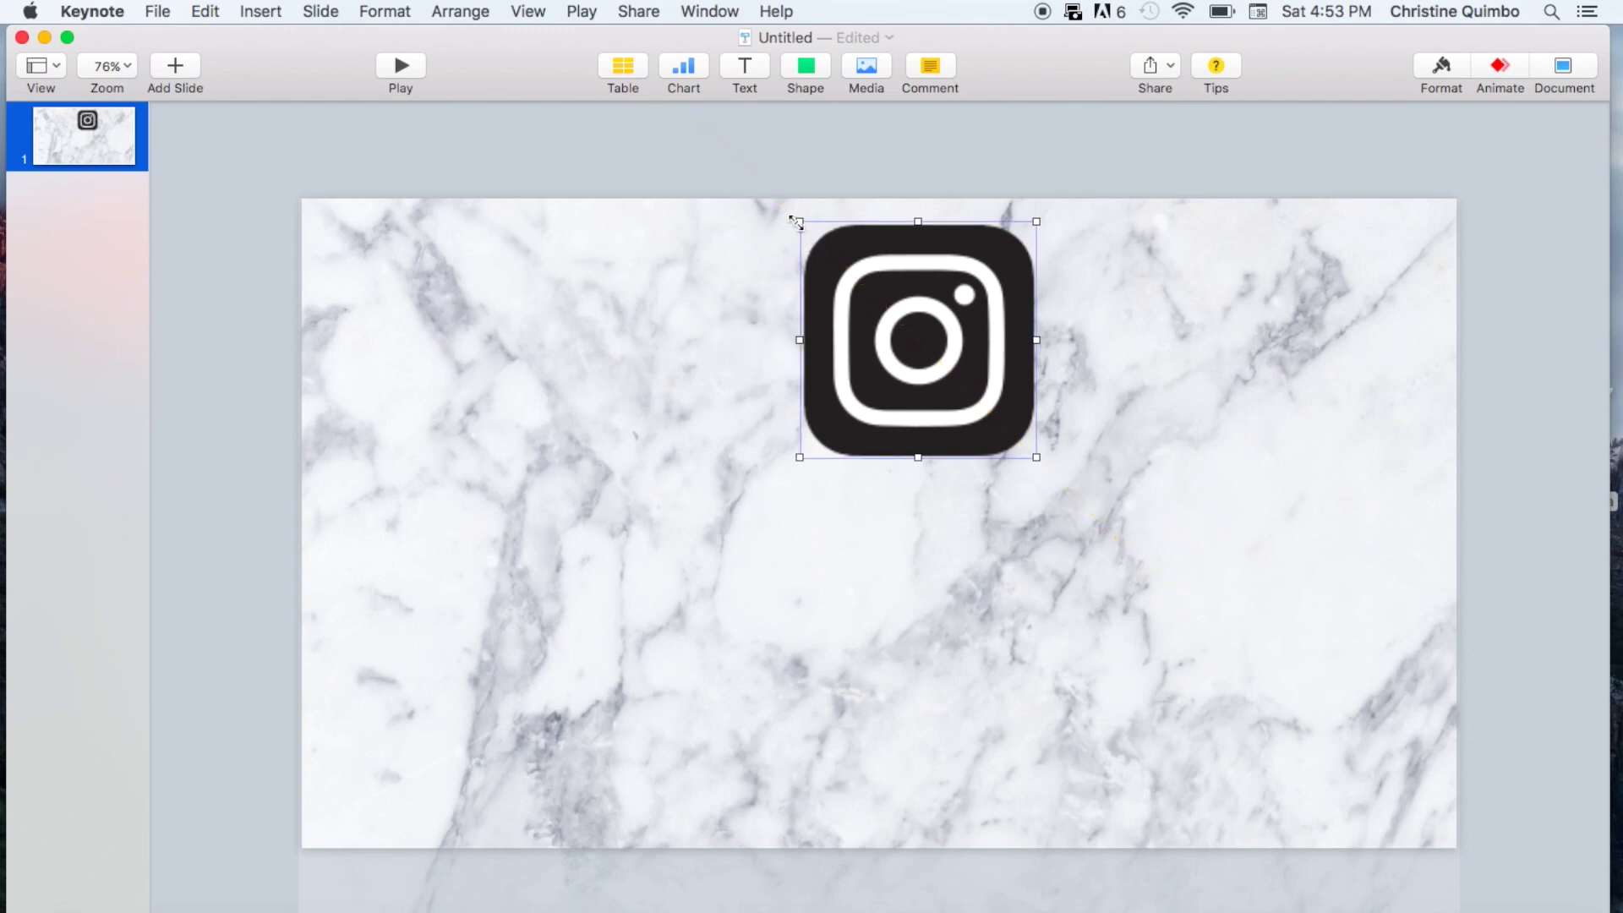
drag(795, 223, 961, 382)
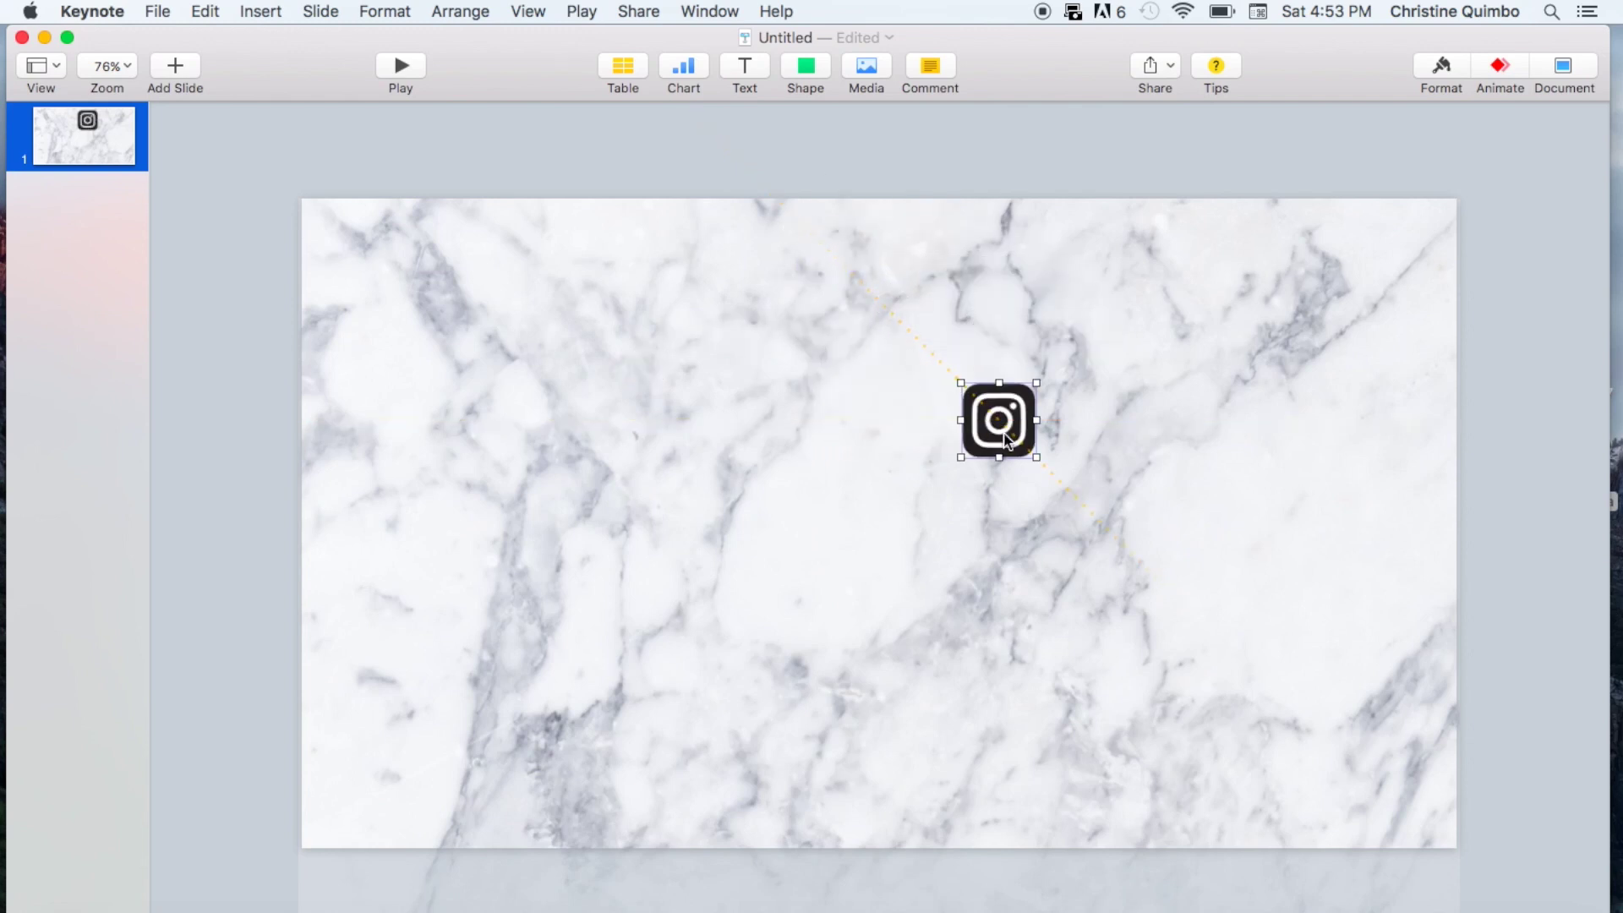
drag(1006, 439, 761, 277)
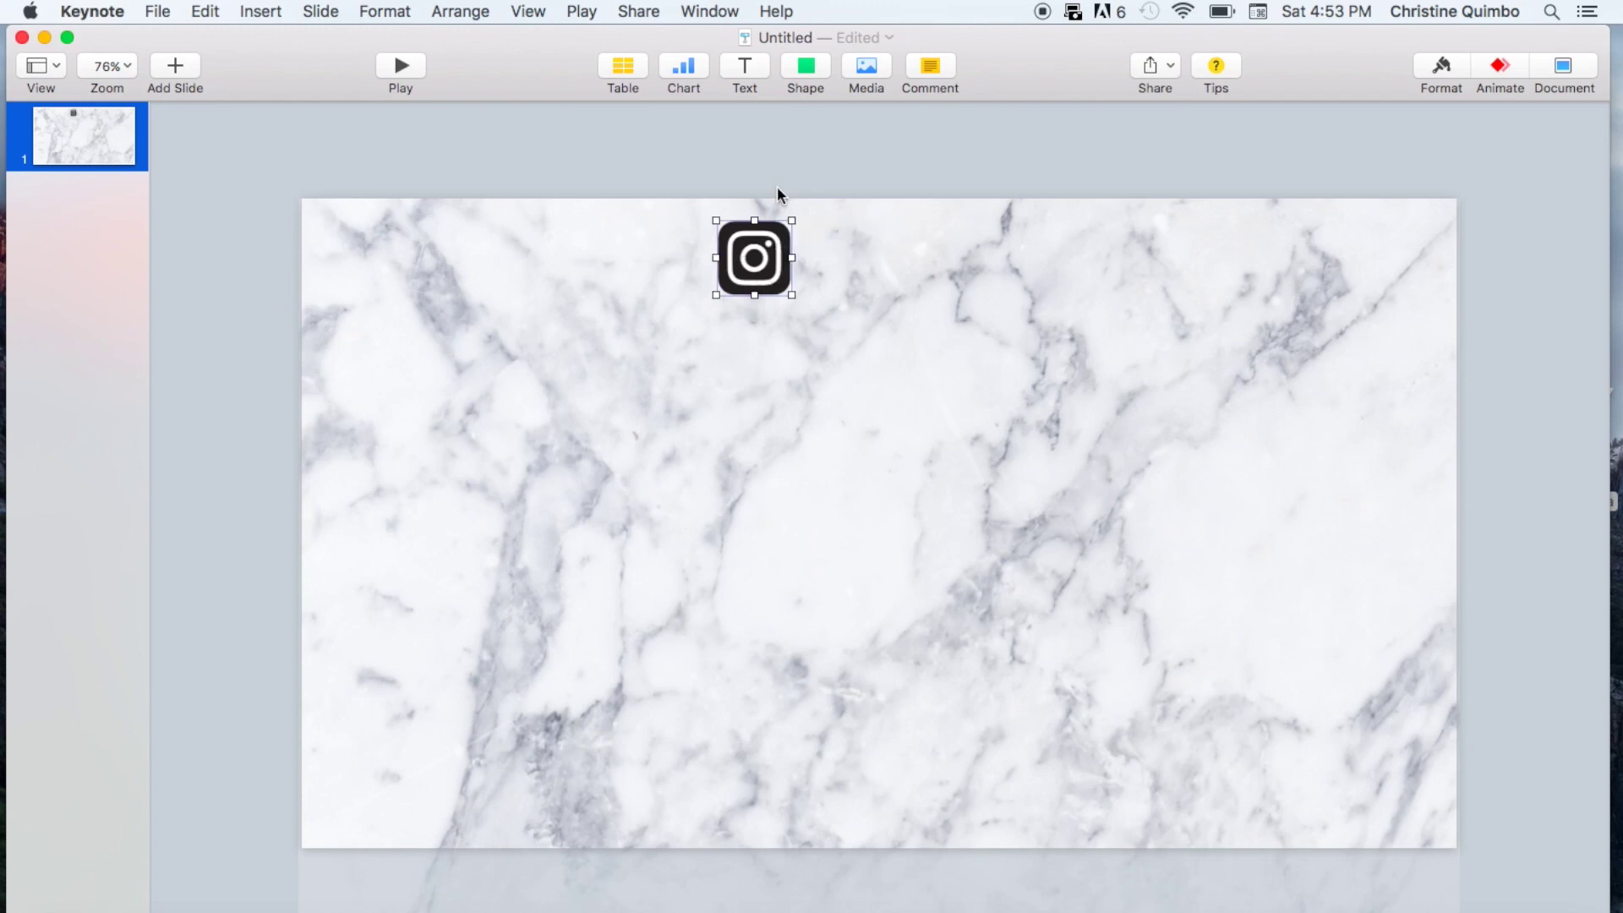
click(745, 72)
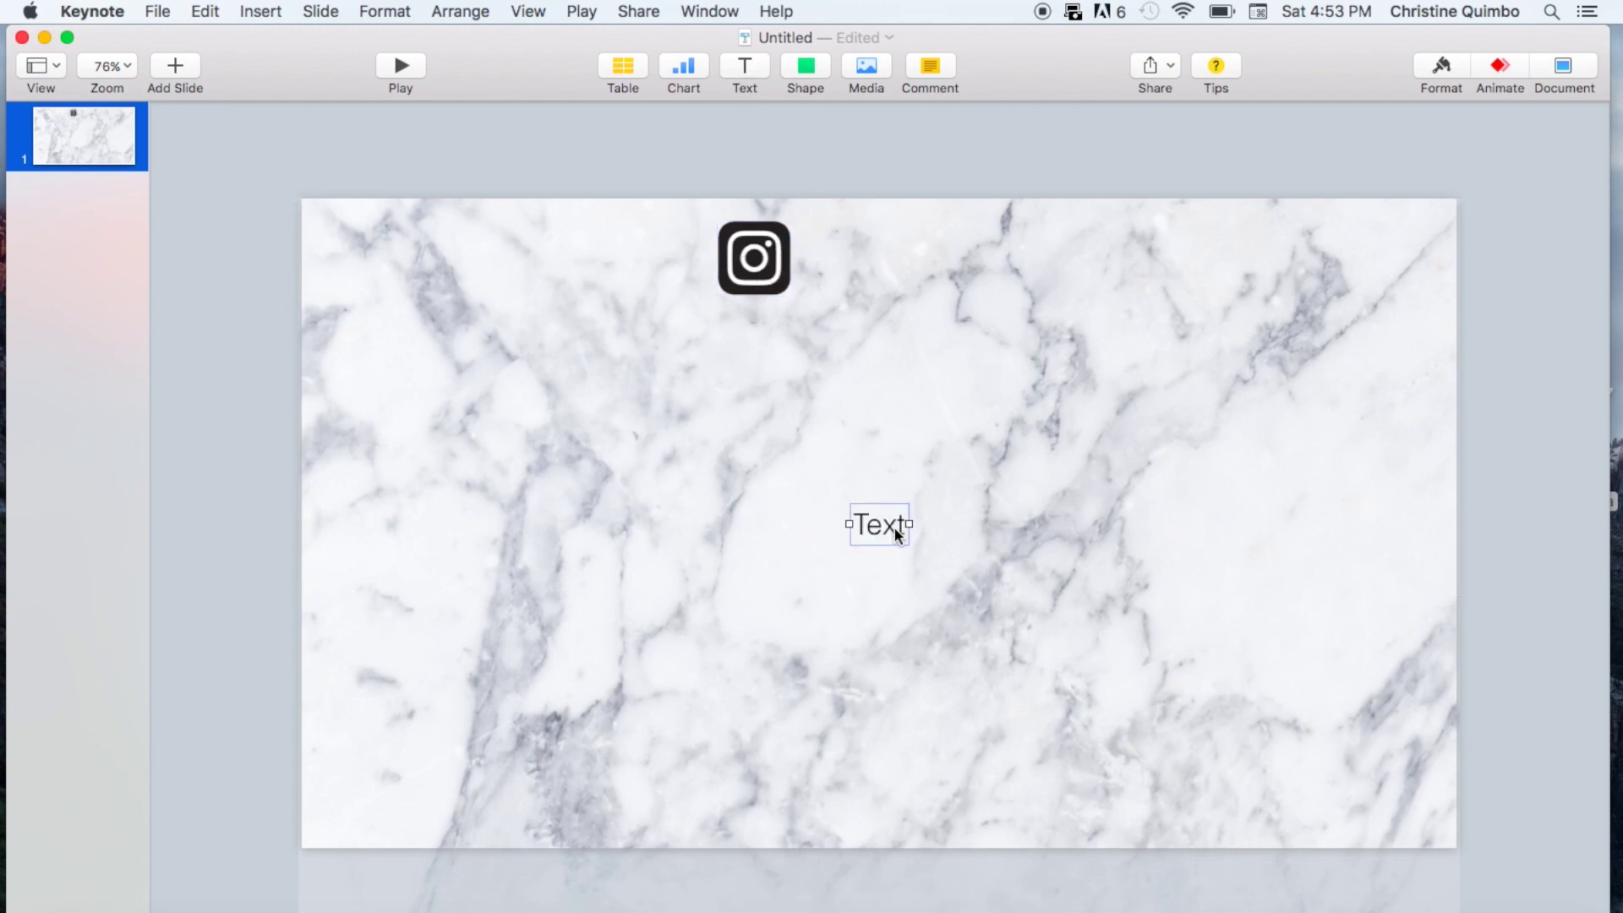
Step: Add a text box with the account's Instagram handle in capitals and make it bold
key(Delete)
click(745, 72)
double_click(879, 524)
text(@CHRISQUIMBO)
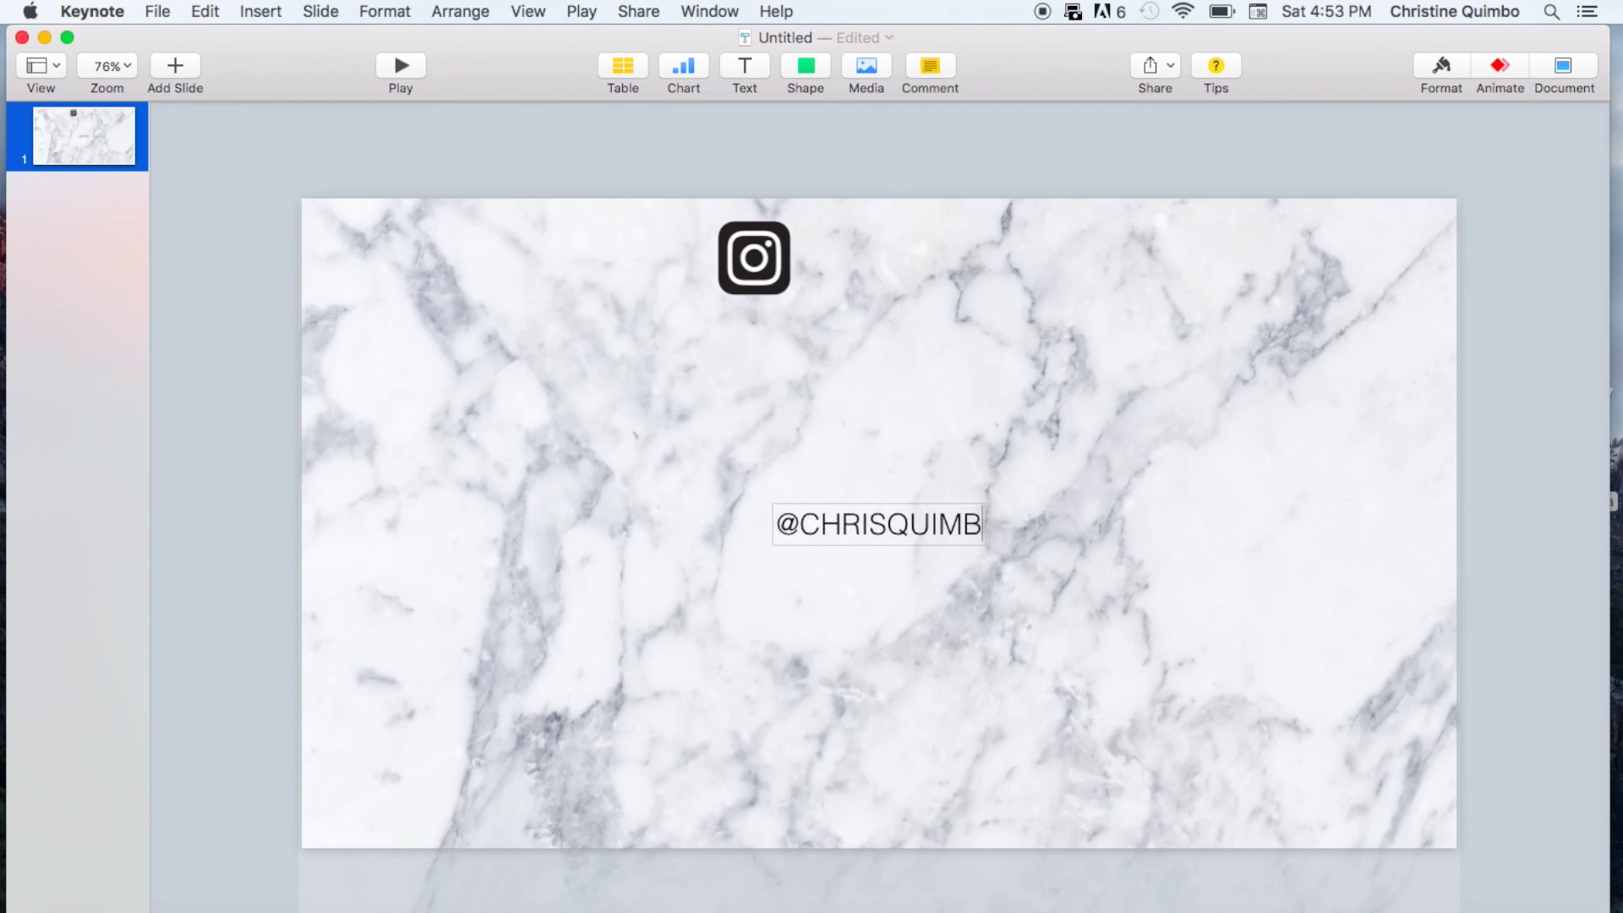
click(1445, 74)
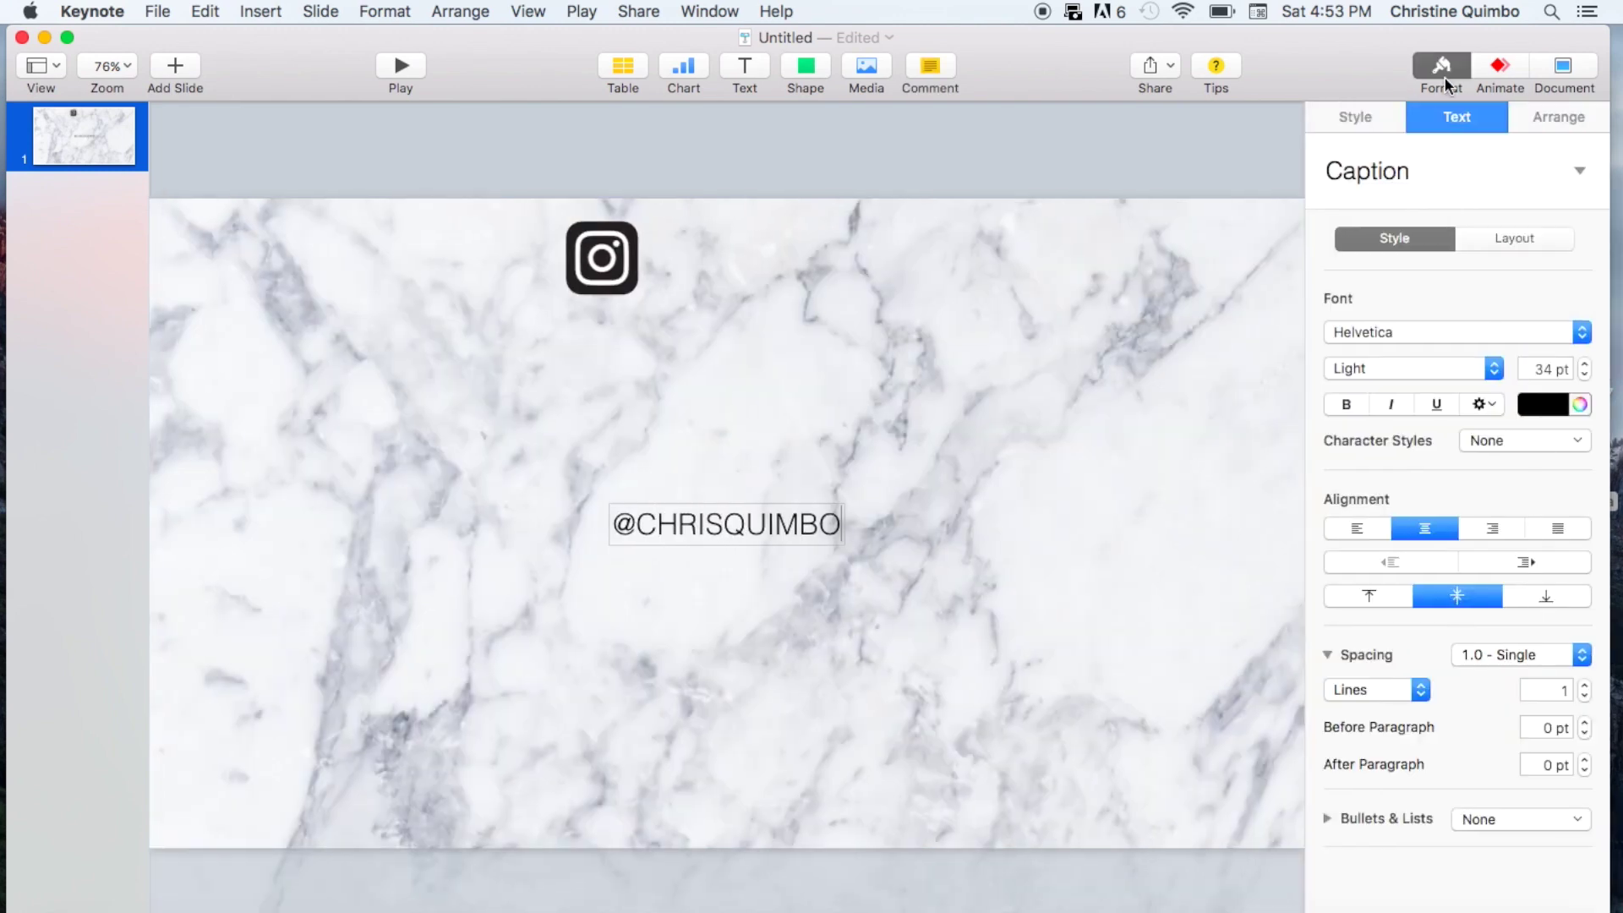
click(1345, 405)
double_click(786, 541)
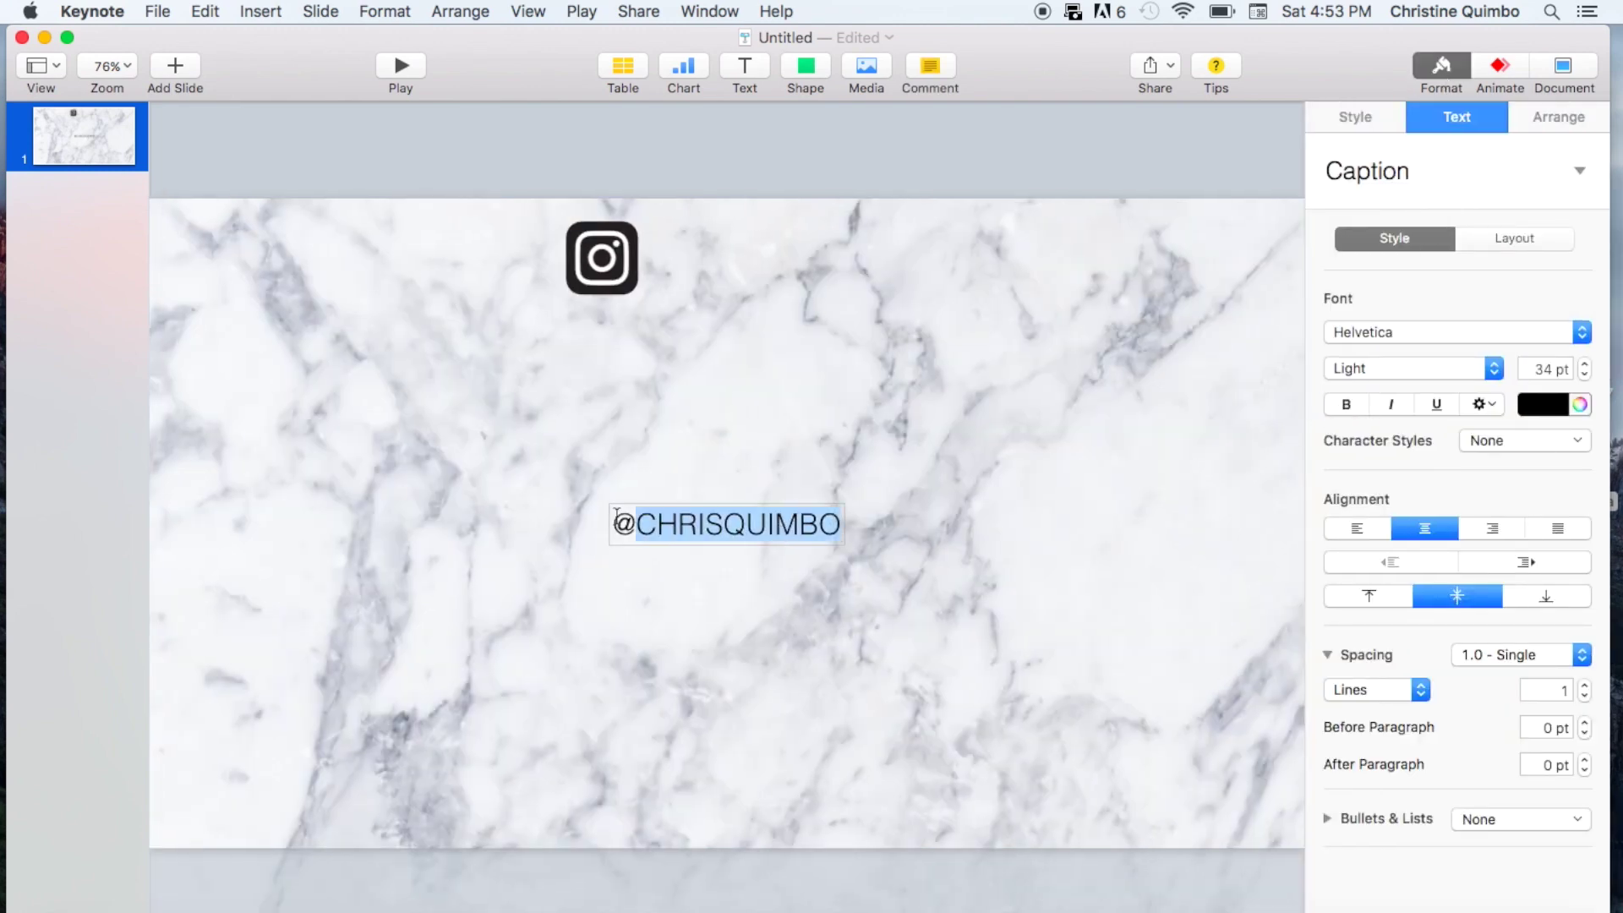
drag(615, 522, 845, 523)
click(1345, 404)
Step: Move the bold handle beside the Instagram icon and nudge the icon slightly right
click(710, 499)
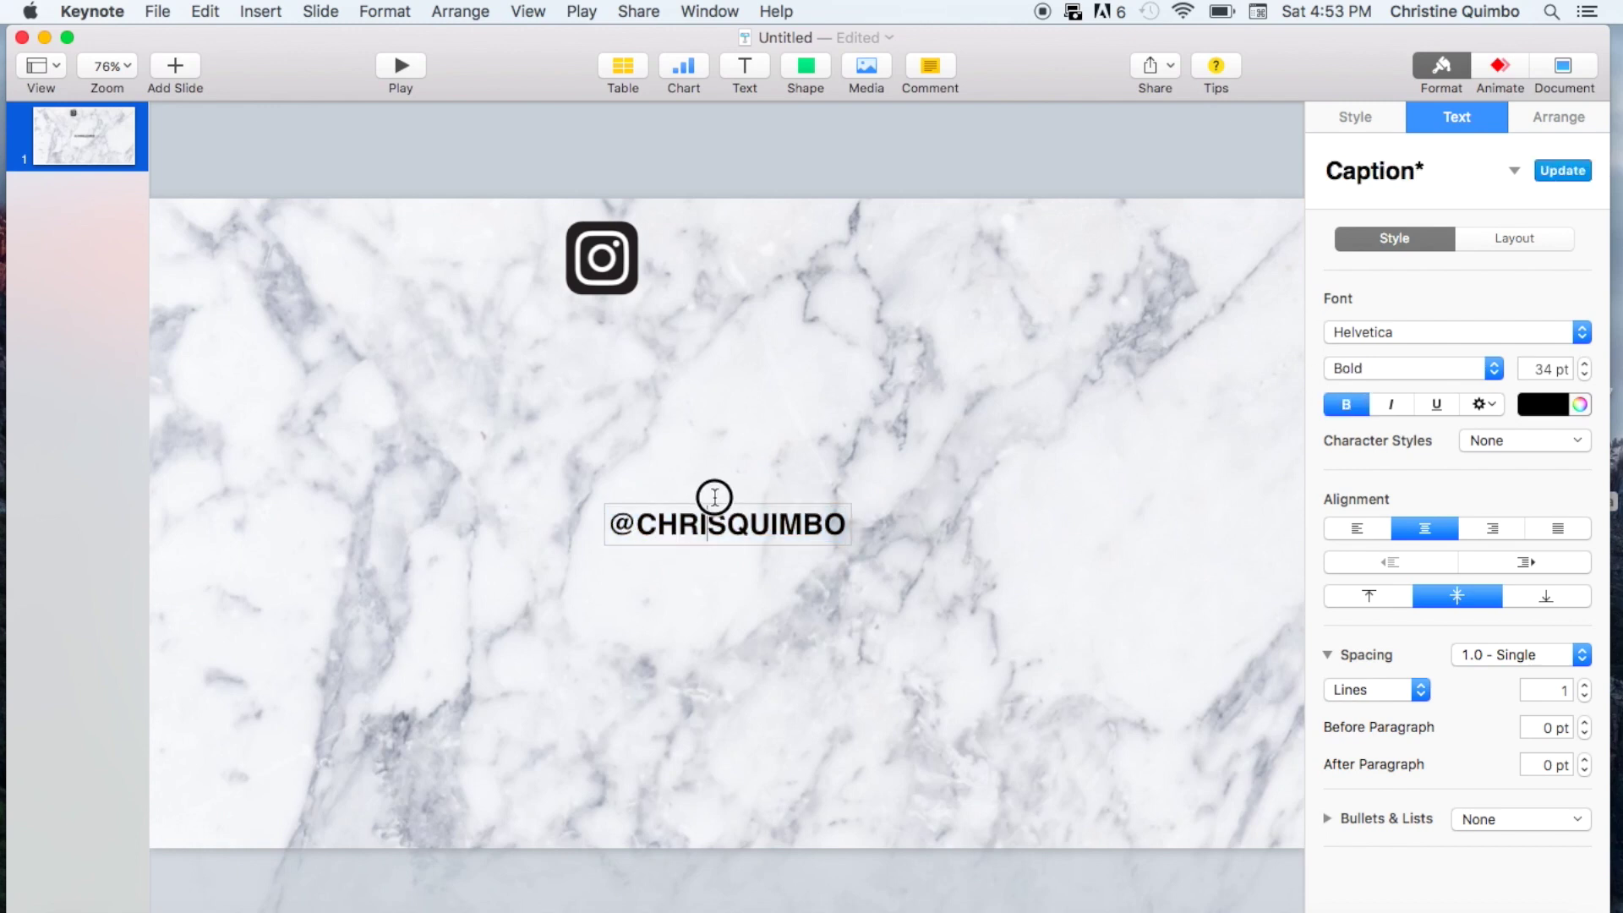
shift+click(743, 500)
click(748, 500)
drag(748, 517, 801, 252)
click(845, 353)
click(1444, 68)
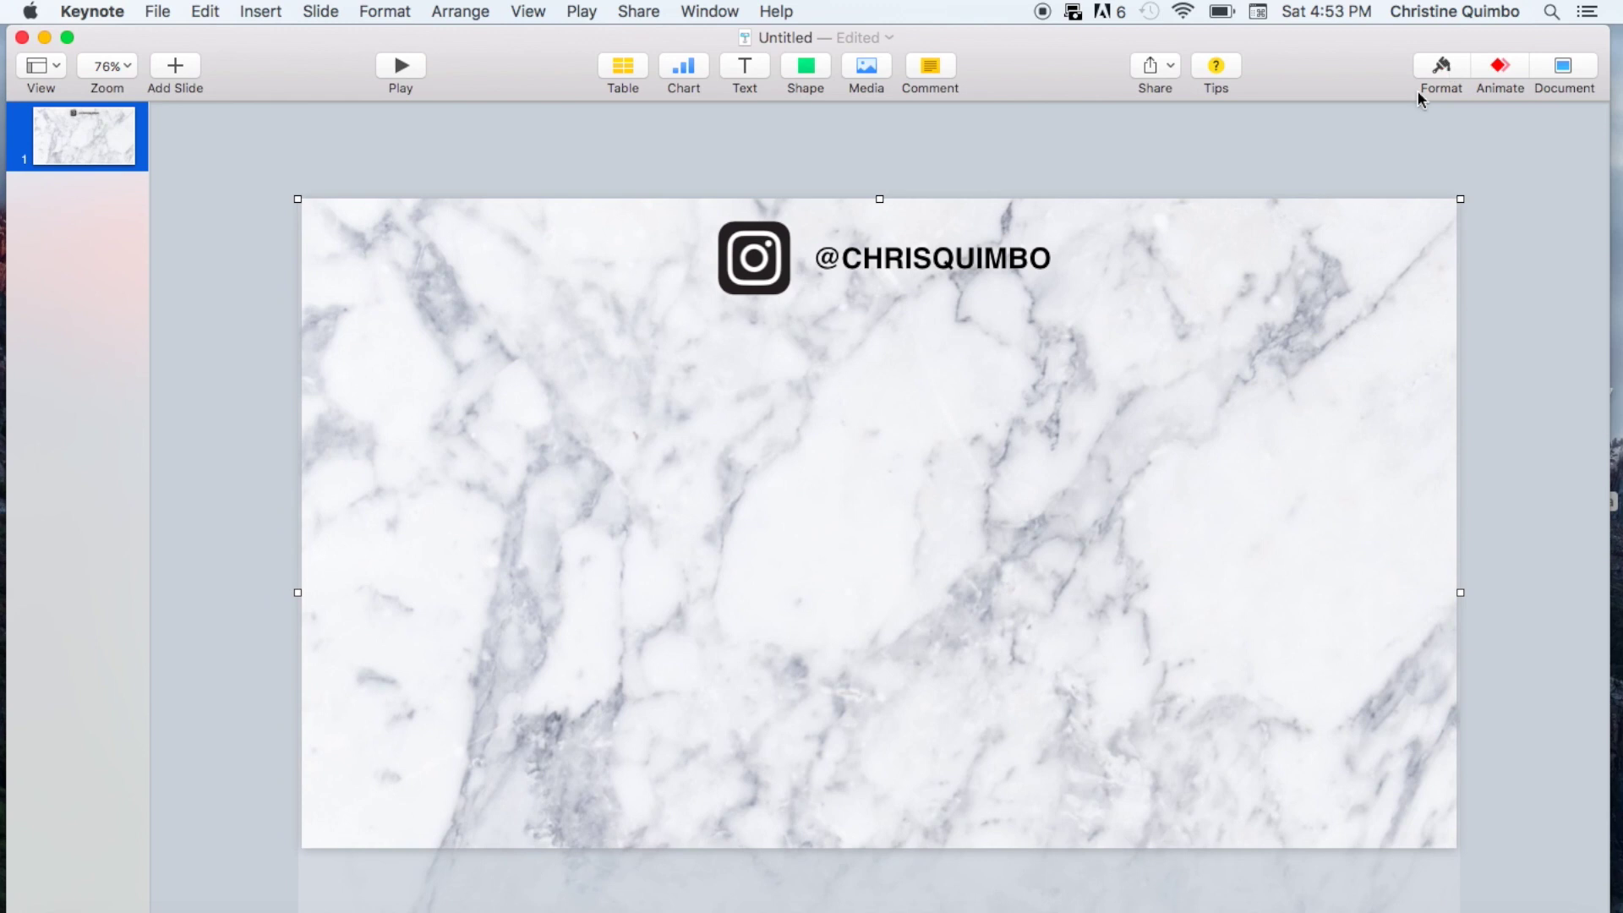
mouse_move(754, 258)
mouse_down()
mouse_move(728, 276)
mouse_move(770, 258)
mouse_up()
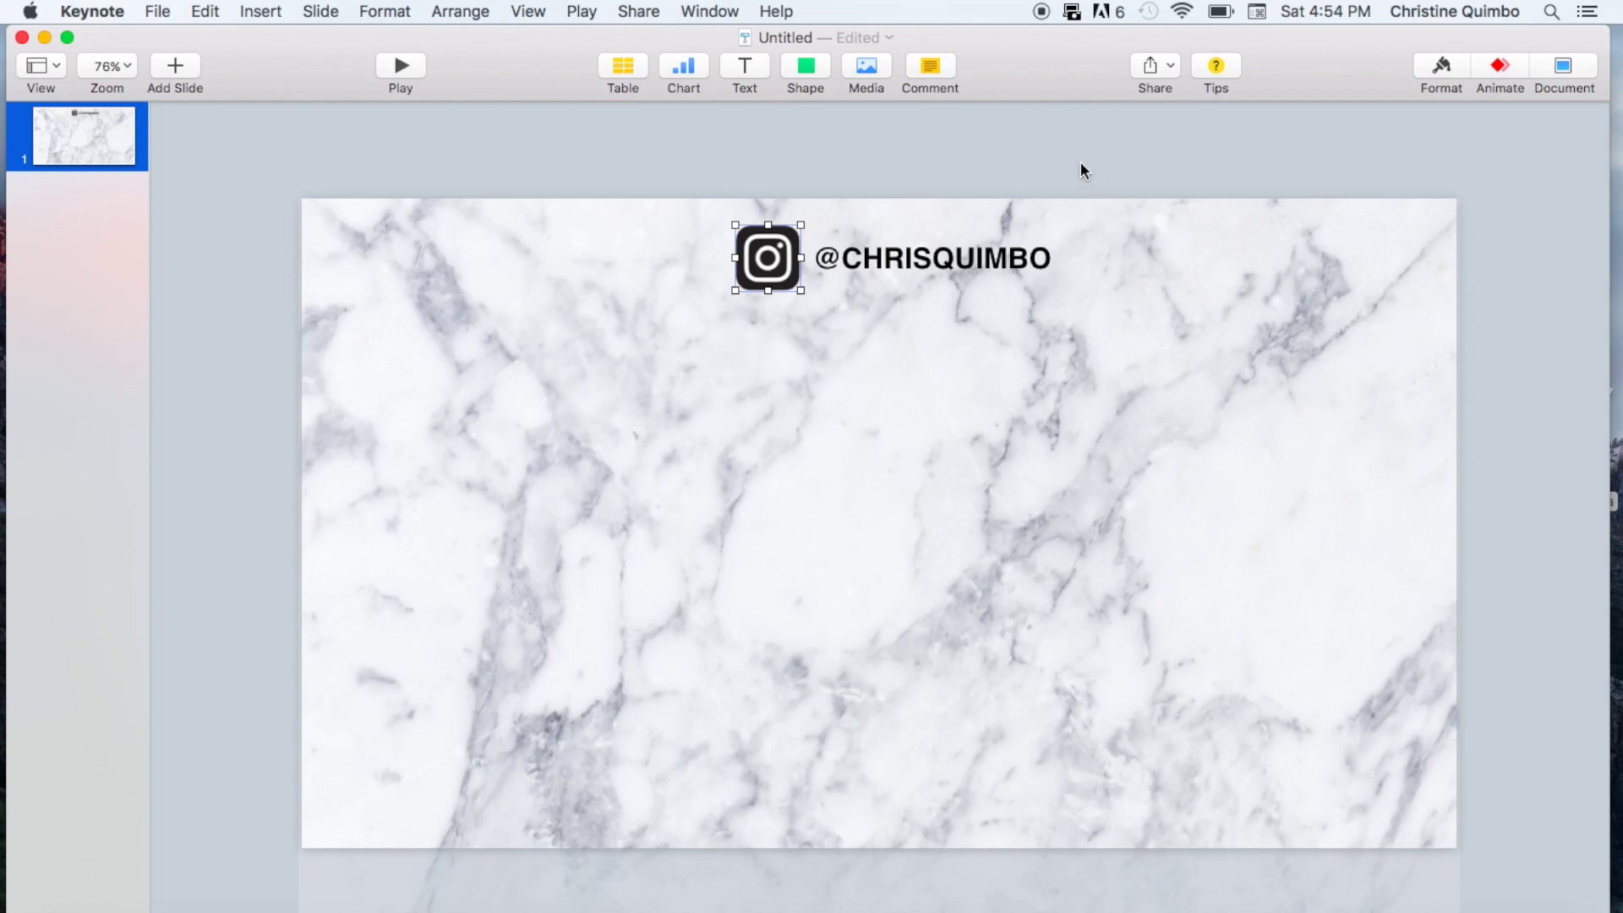
click(761, 68)
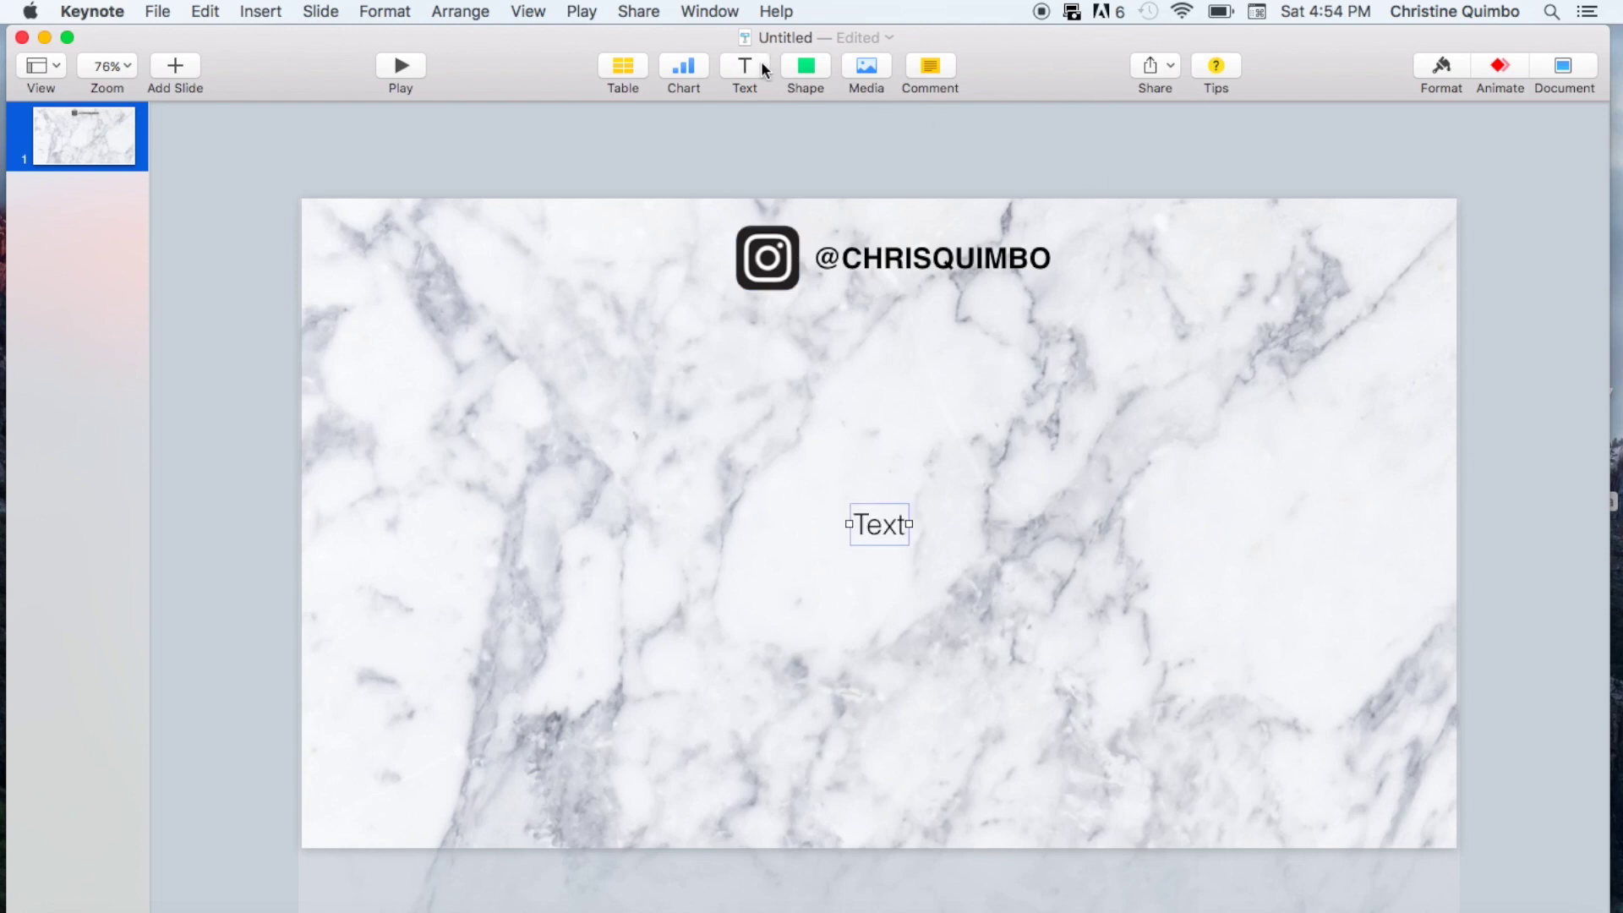
Step: Type 'CLICK TO SUBSCRIBE' in the new text box, enlarge it to 48 pt and bold it
text(CLIKC)
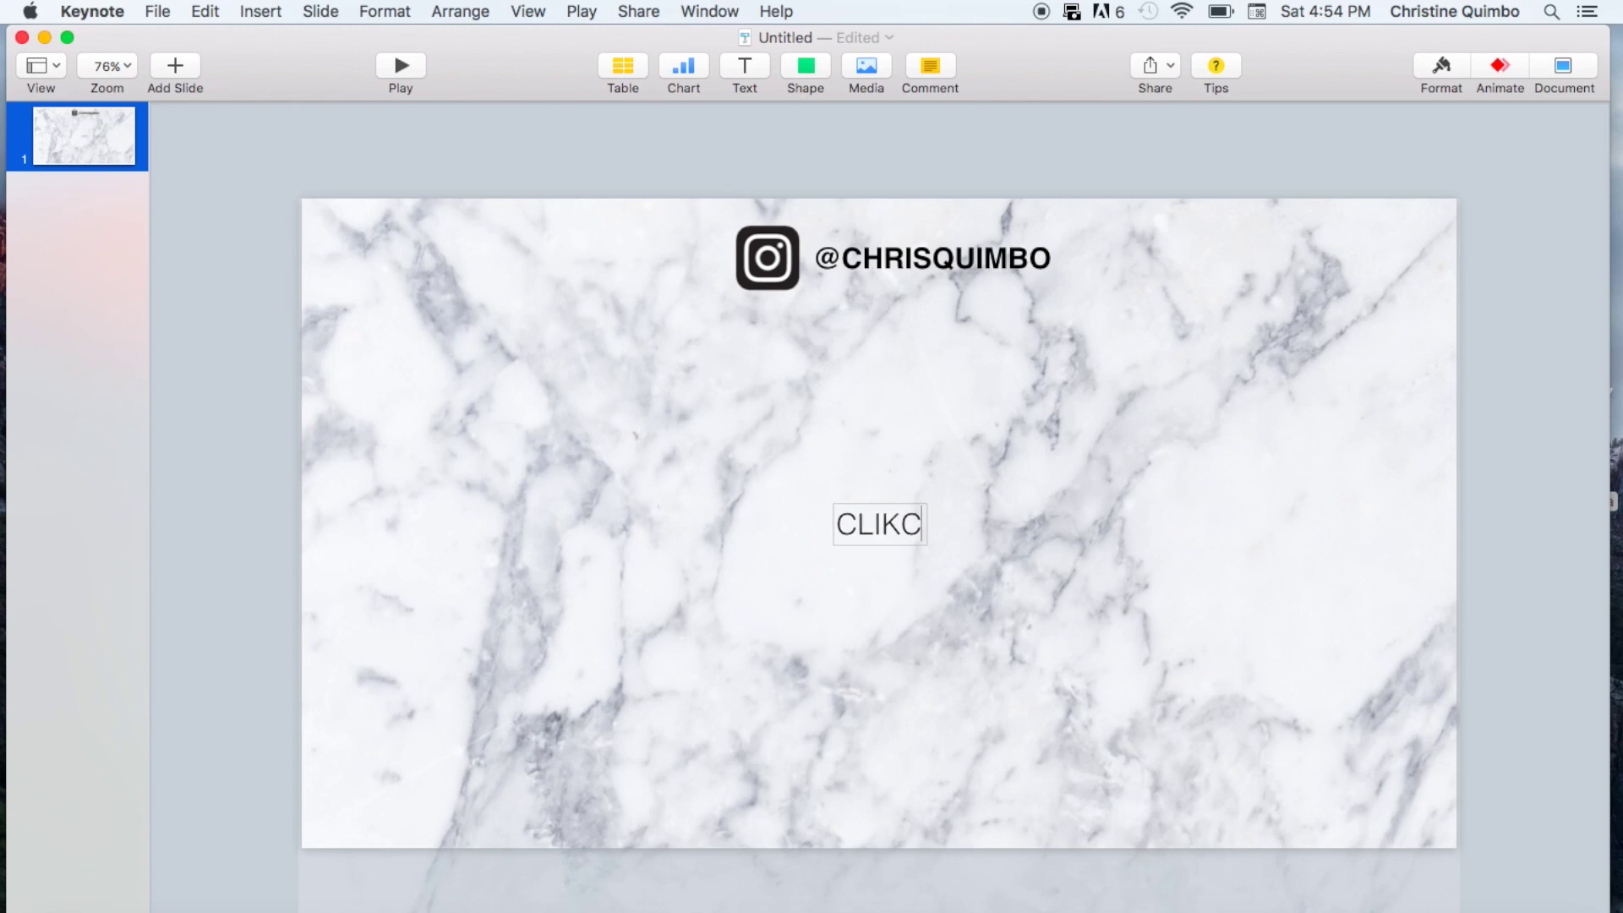
key(BackSpace)
key(BackSpace)
text(CK TO SUBSCRI)
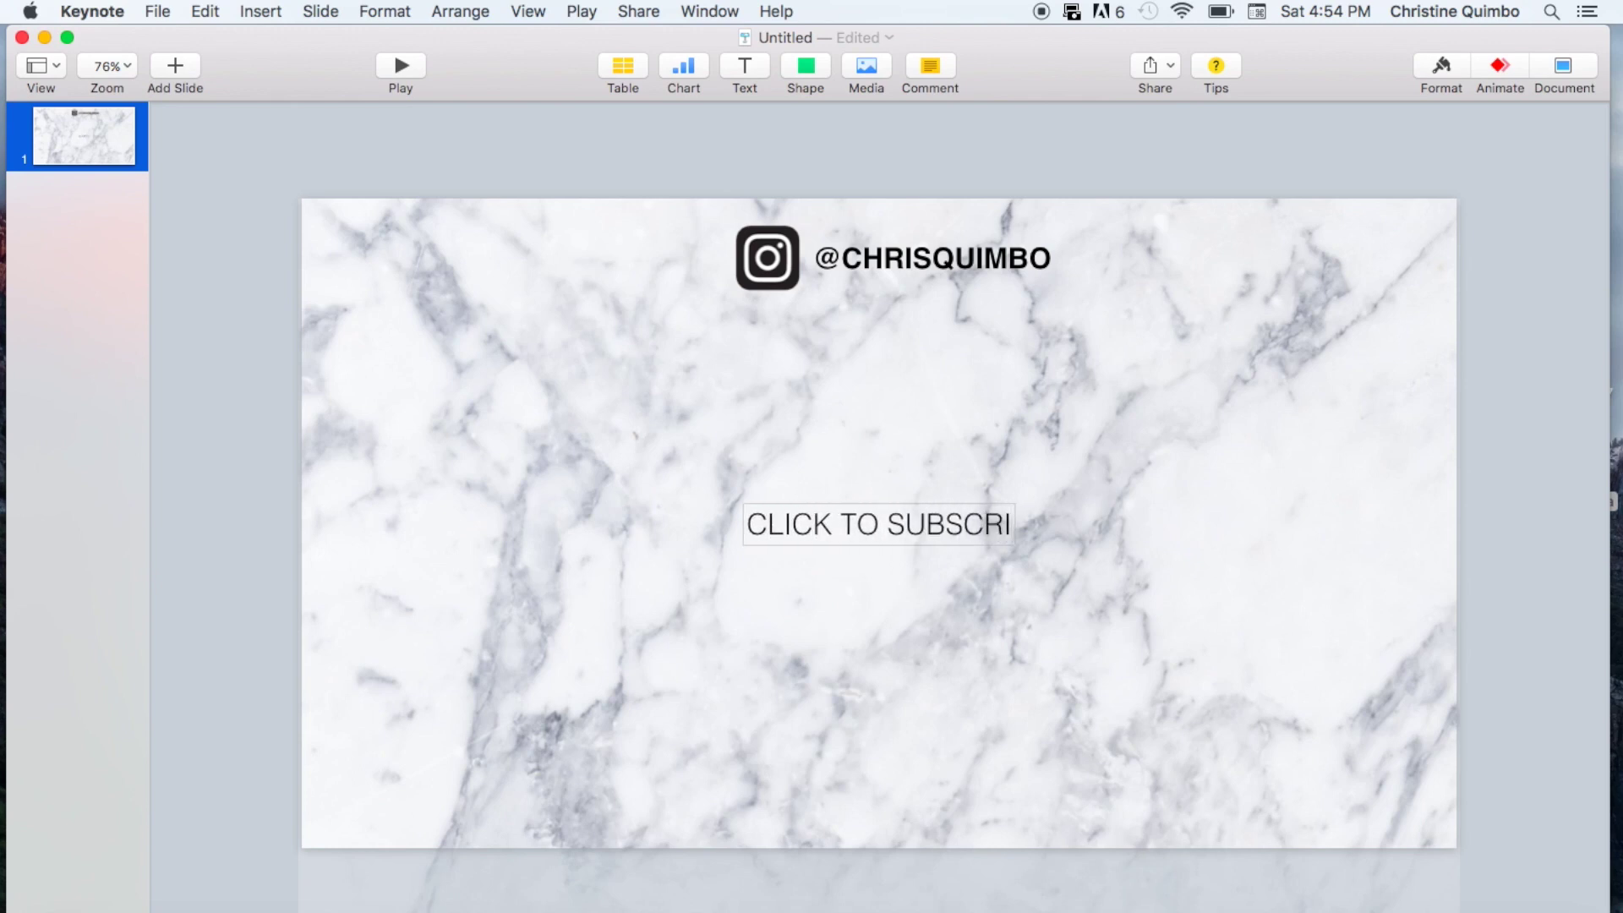
text(BE)
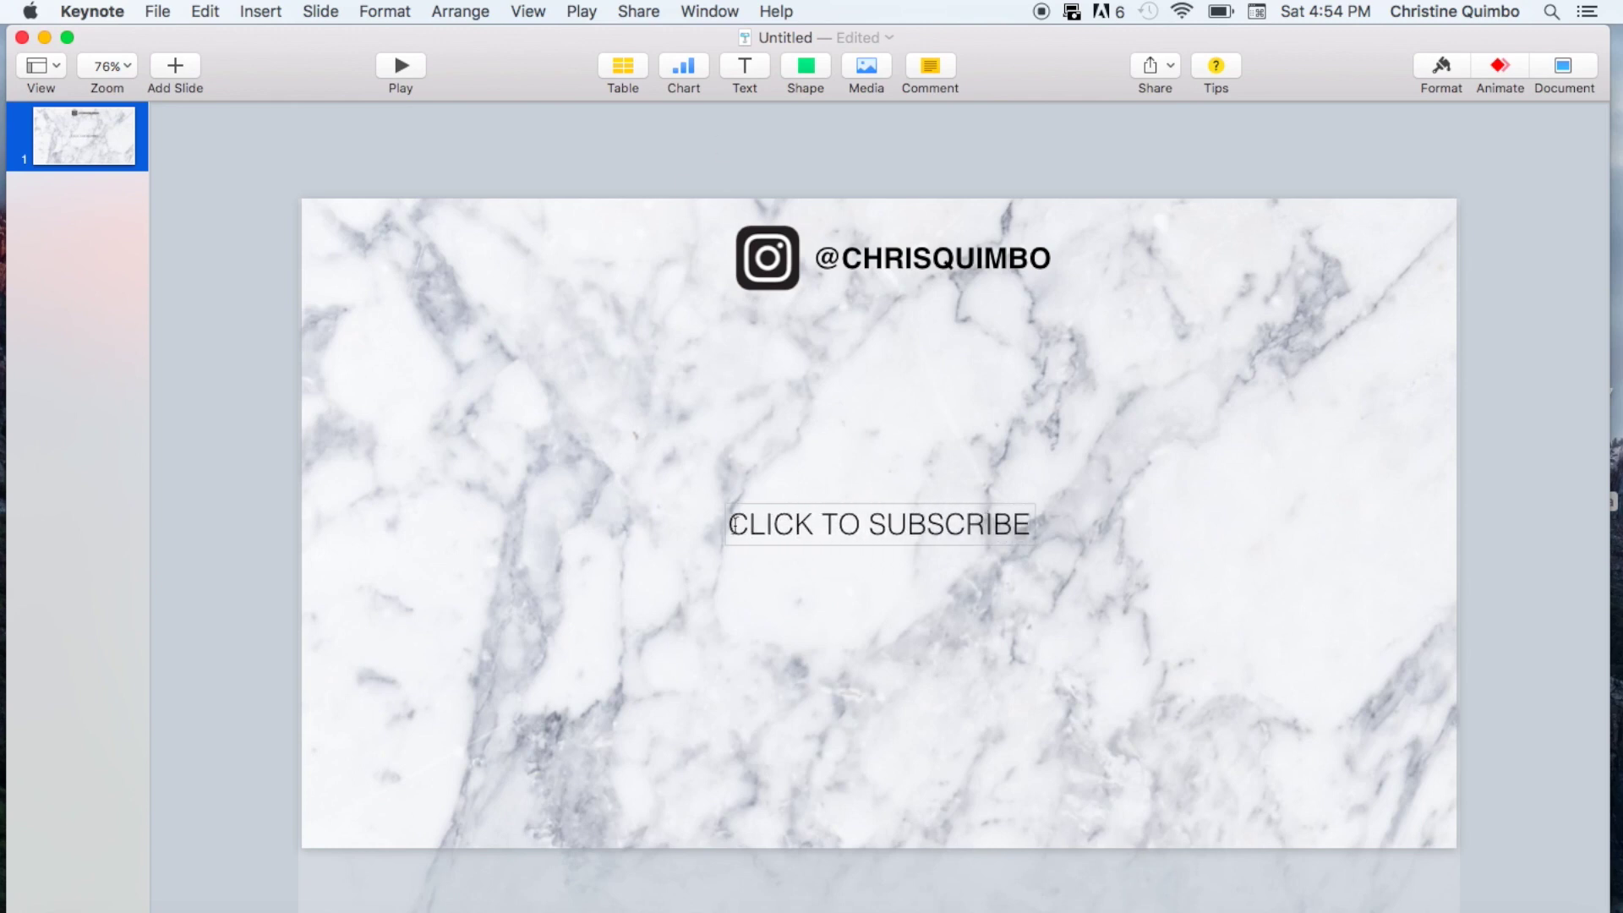
drag(732, 524, 1034, 528)
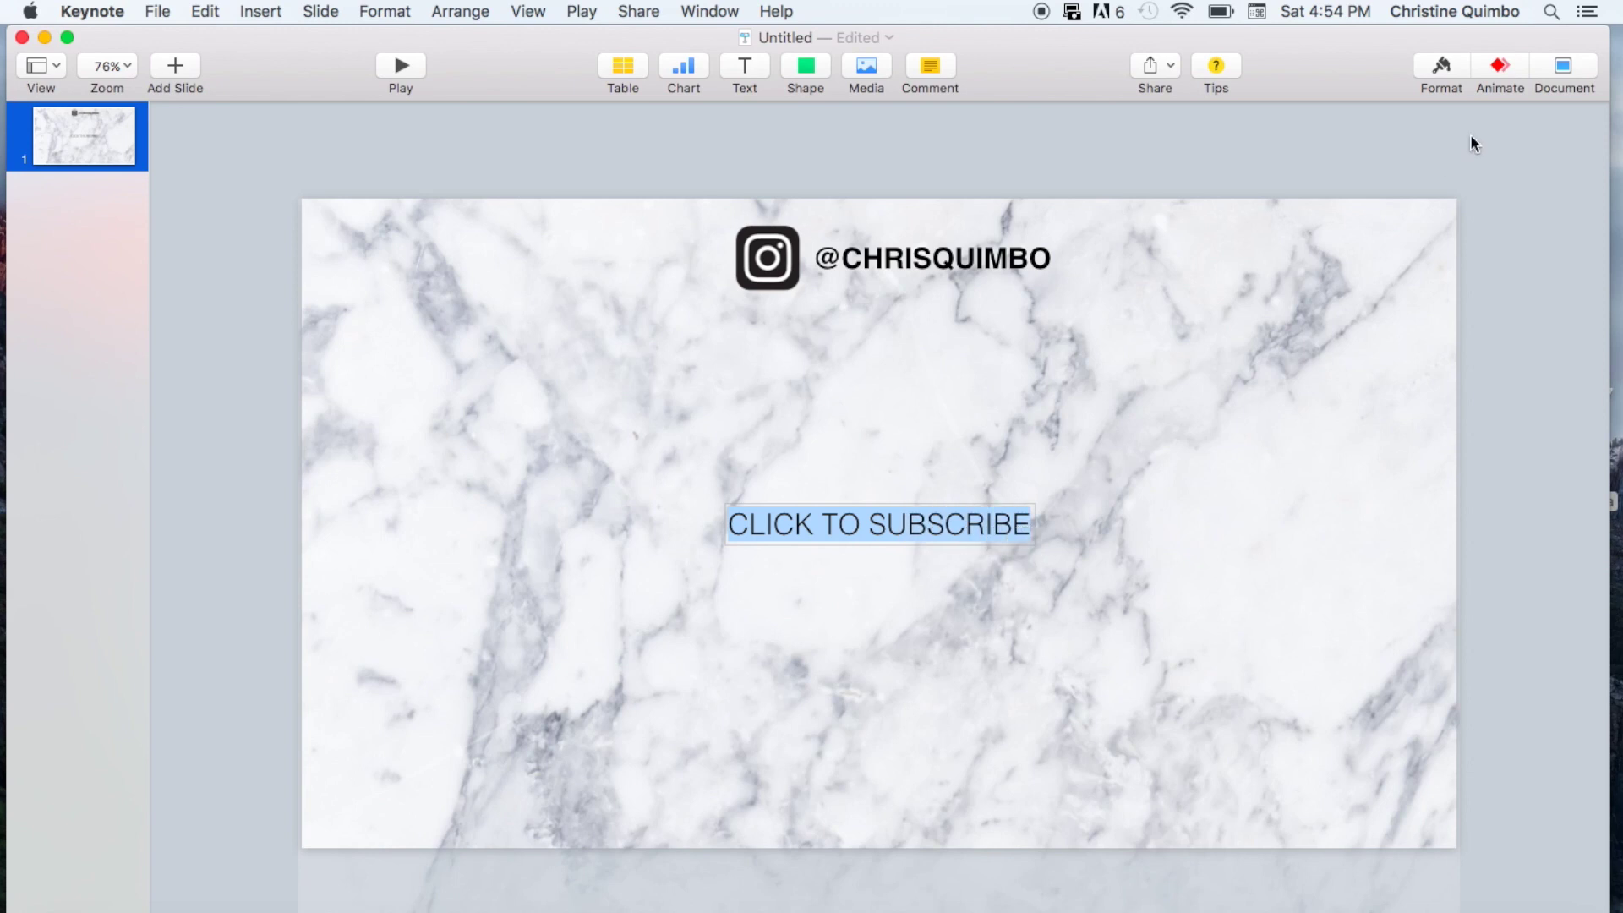
click(1438, 68)
click(1583, 363)
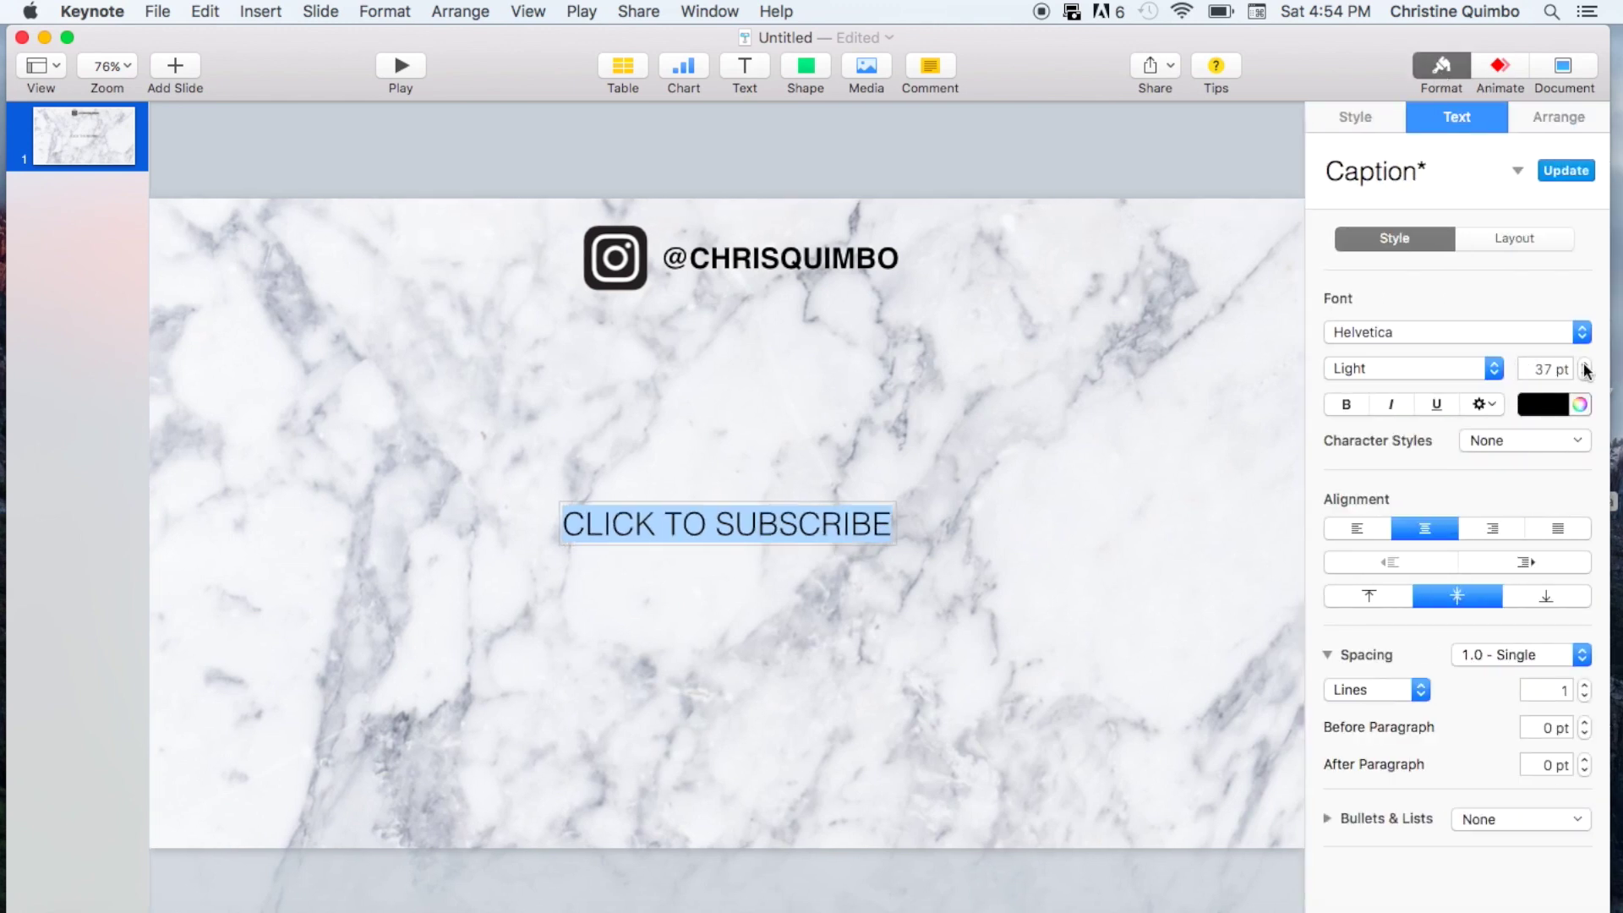
click(1584, 364)
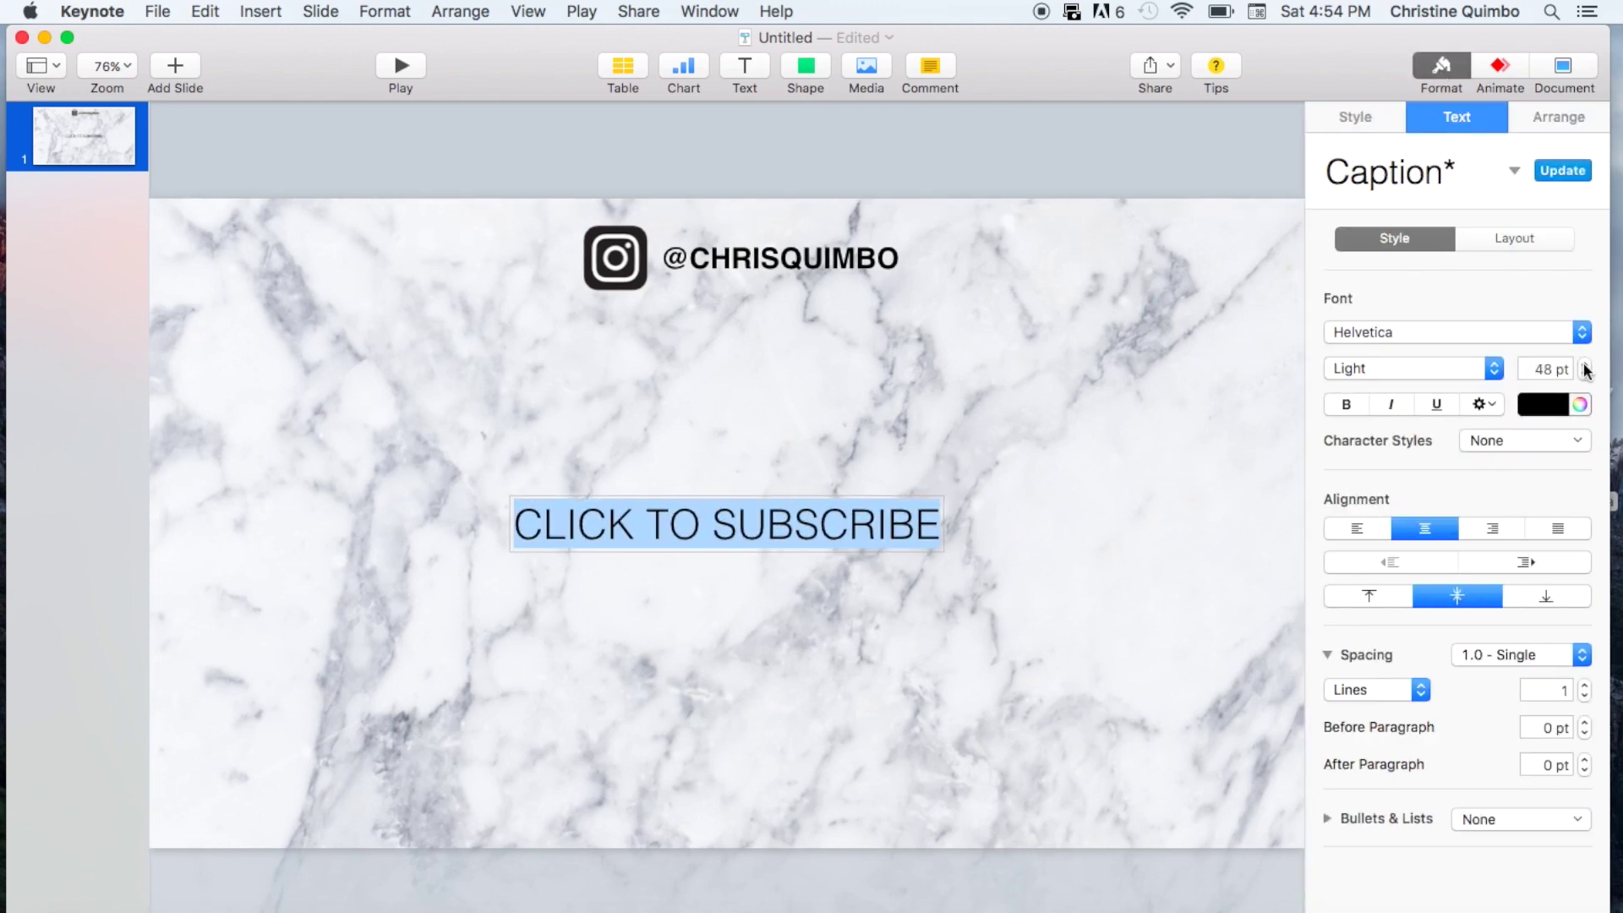
key(super+b)
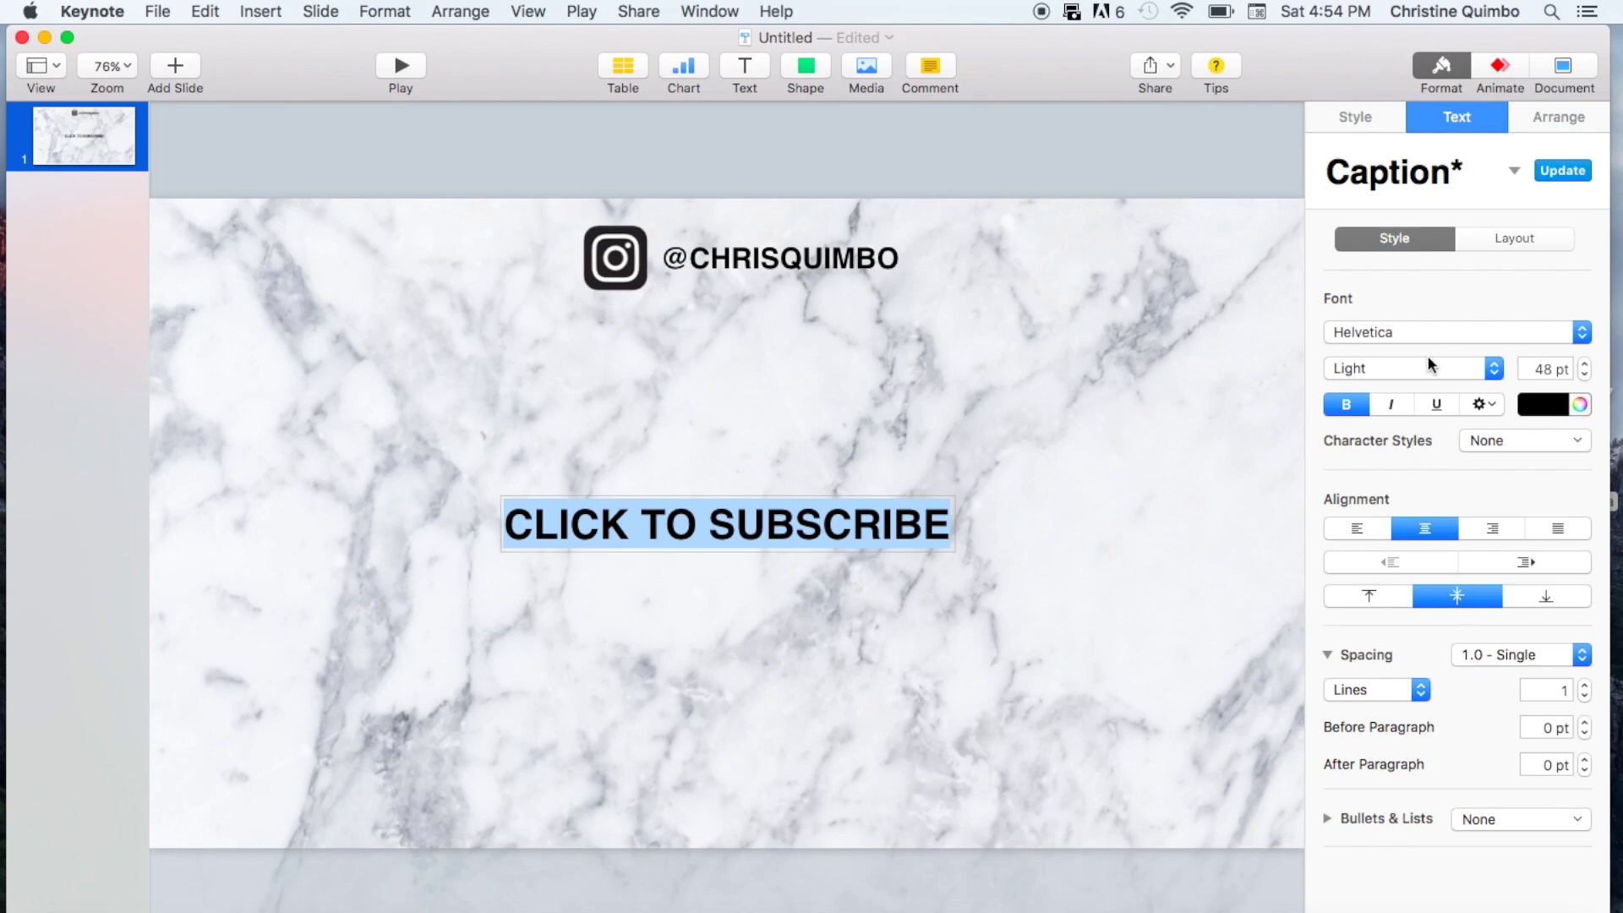
Step: Keep Helvetica, raise the caption to 50 pt, and move it to the slide's lower left
click(1454, 332)
scroll(1452, 327, down, 15)
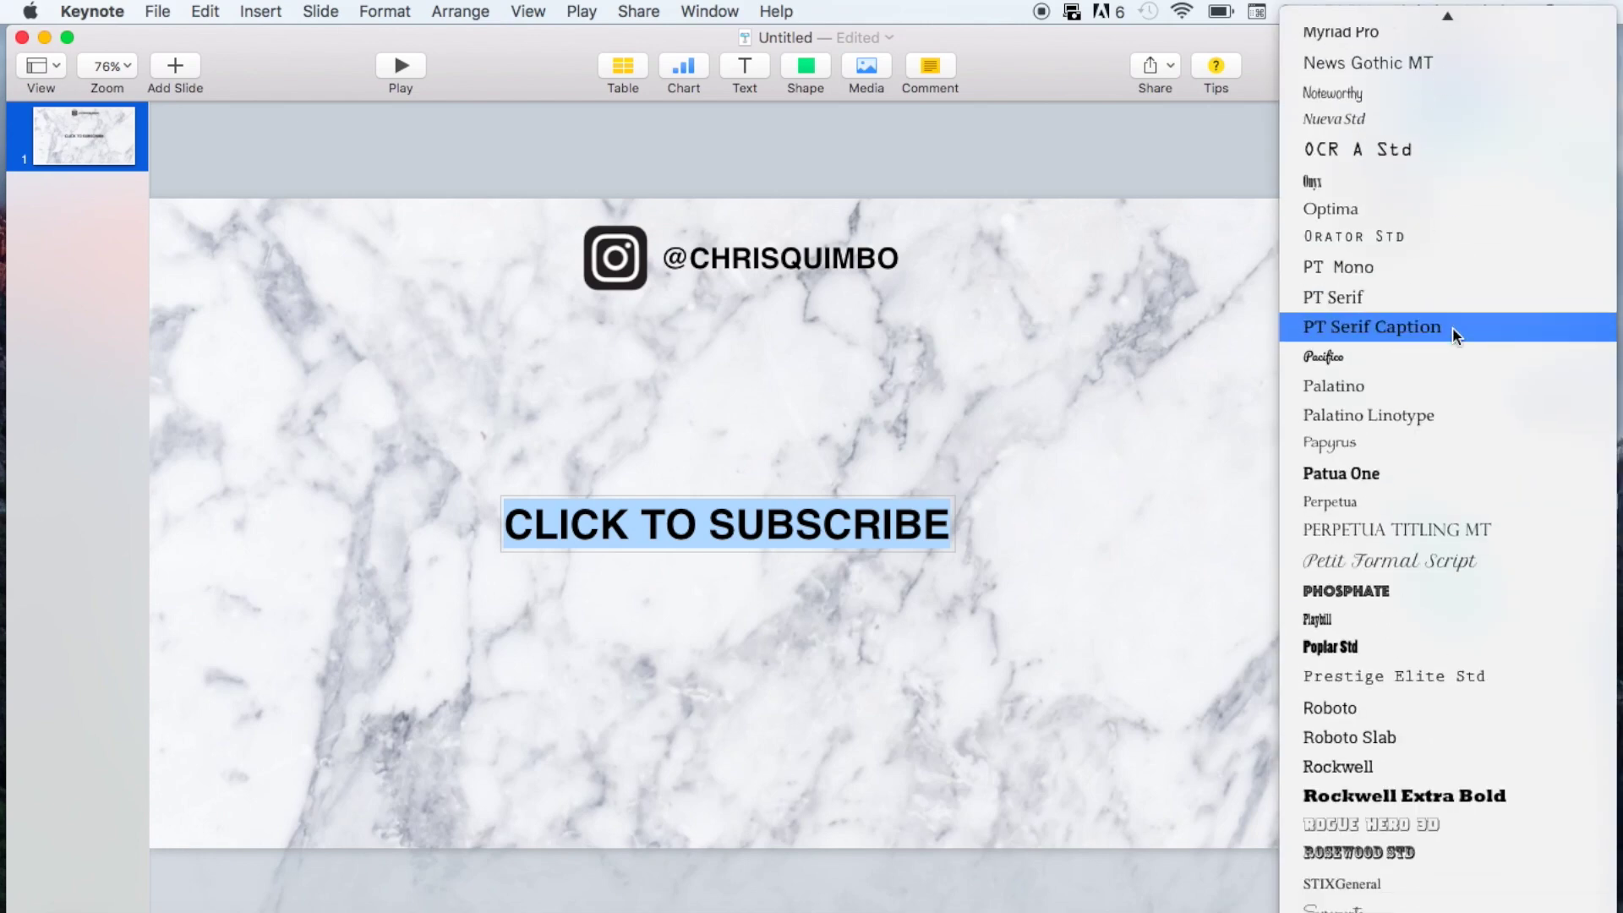
scroll(1453, 327, up, 2)
scroll(1453, 327, up, 15)
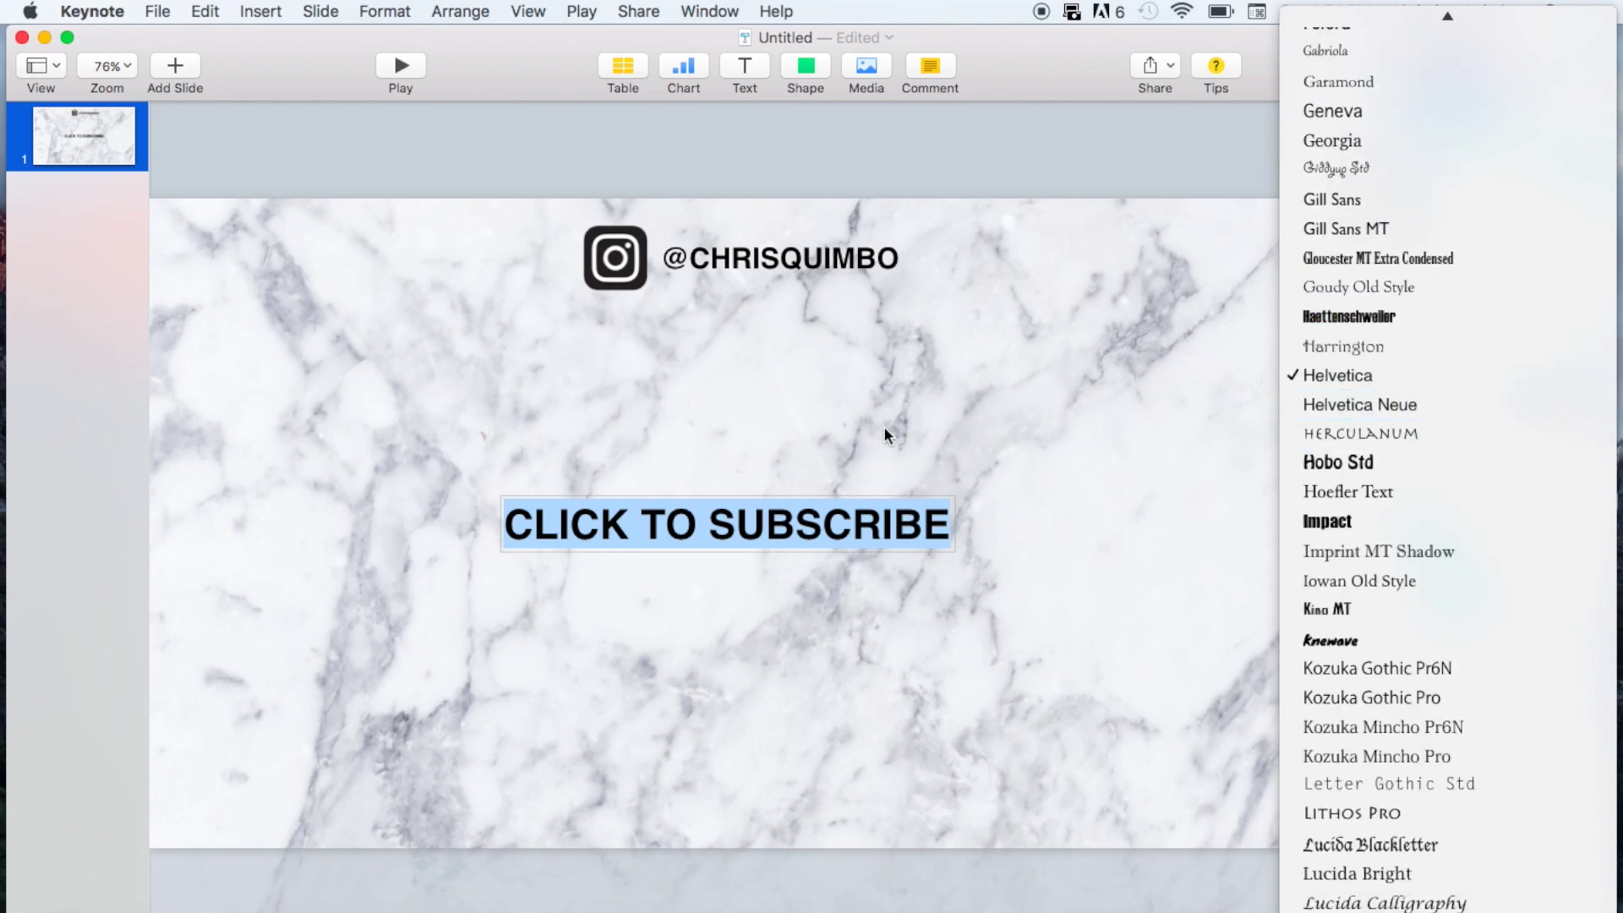
click(1075, 427)
click(1584, 363)
click(1584, 363)
click(1584, 363)
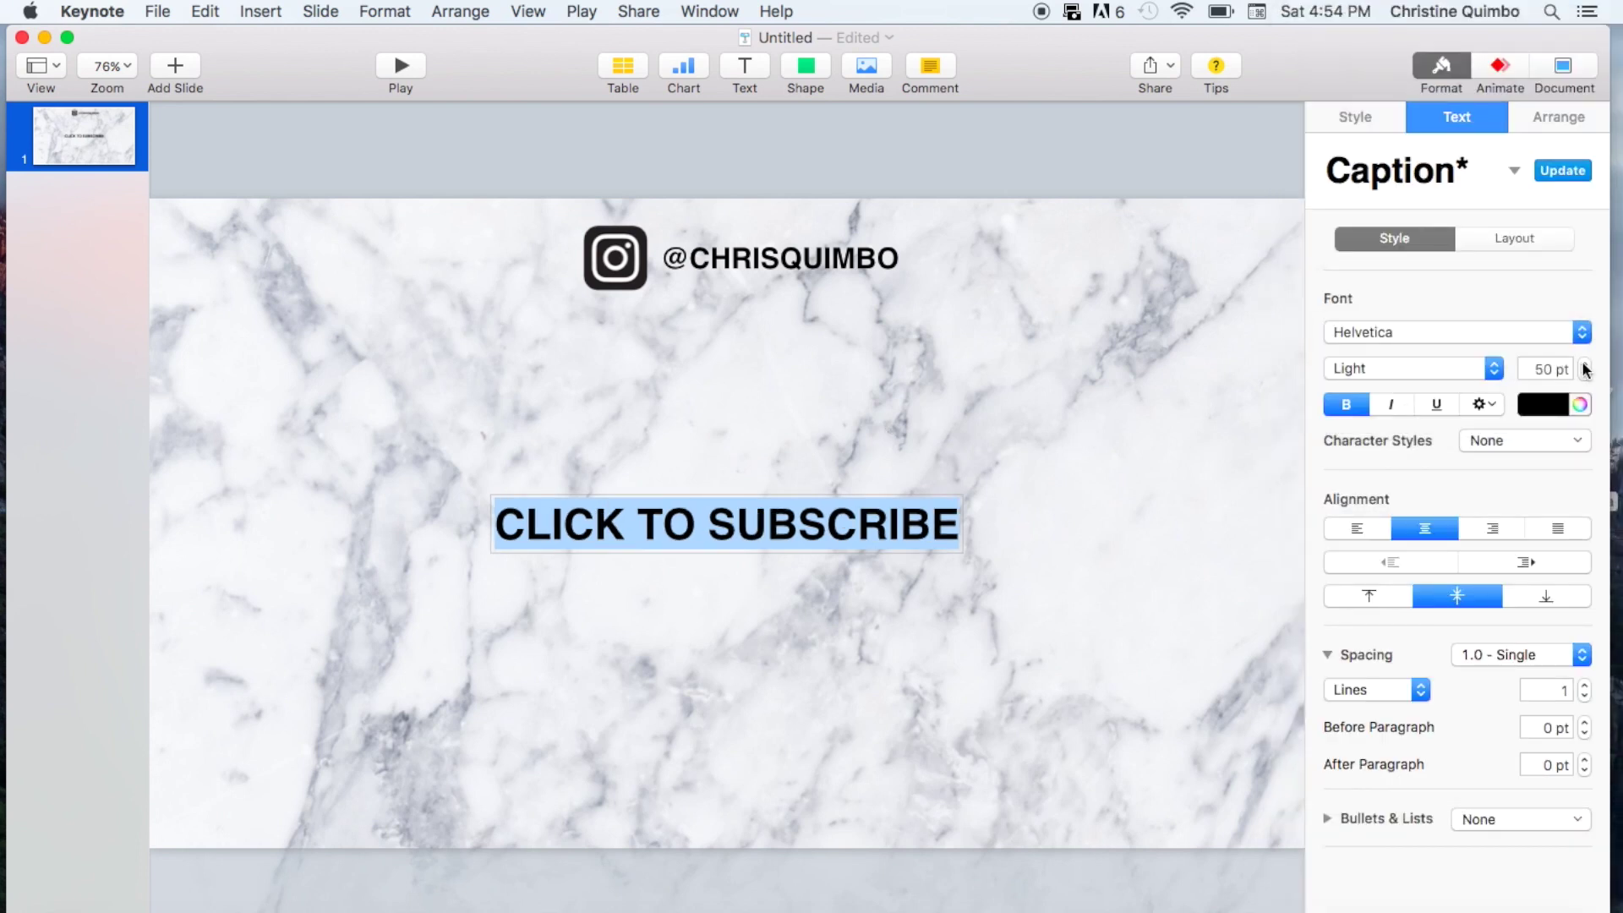
click(1584, 363)
click(1584, 364)
click(672, 557)
click(701, 486)
drag(693, 524, 468, 721)
Step: Add a 'thank you!' text box just below CLICK TO SUBSCRIBE, lowering the caption slightly
click(745, 66)
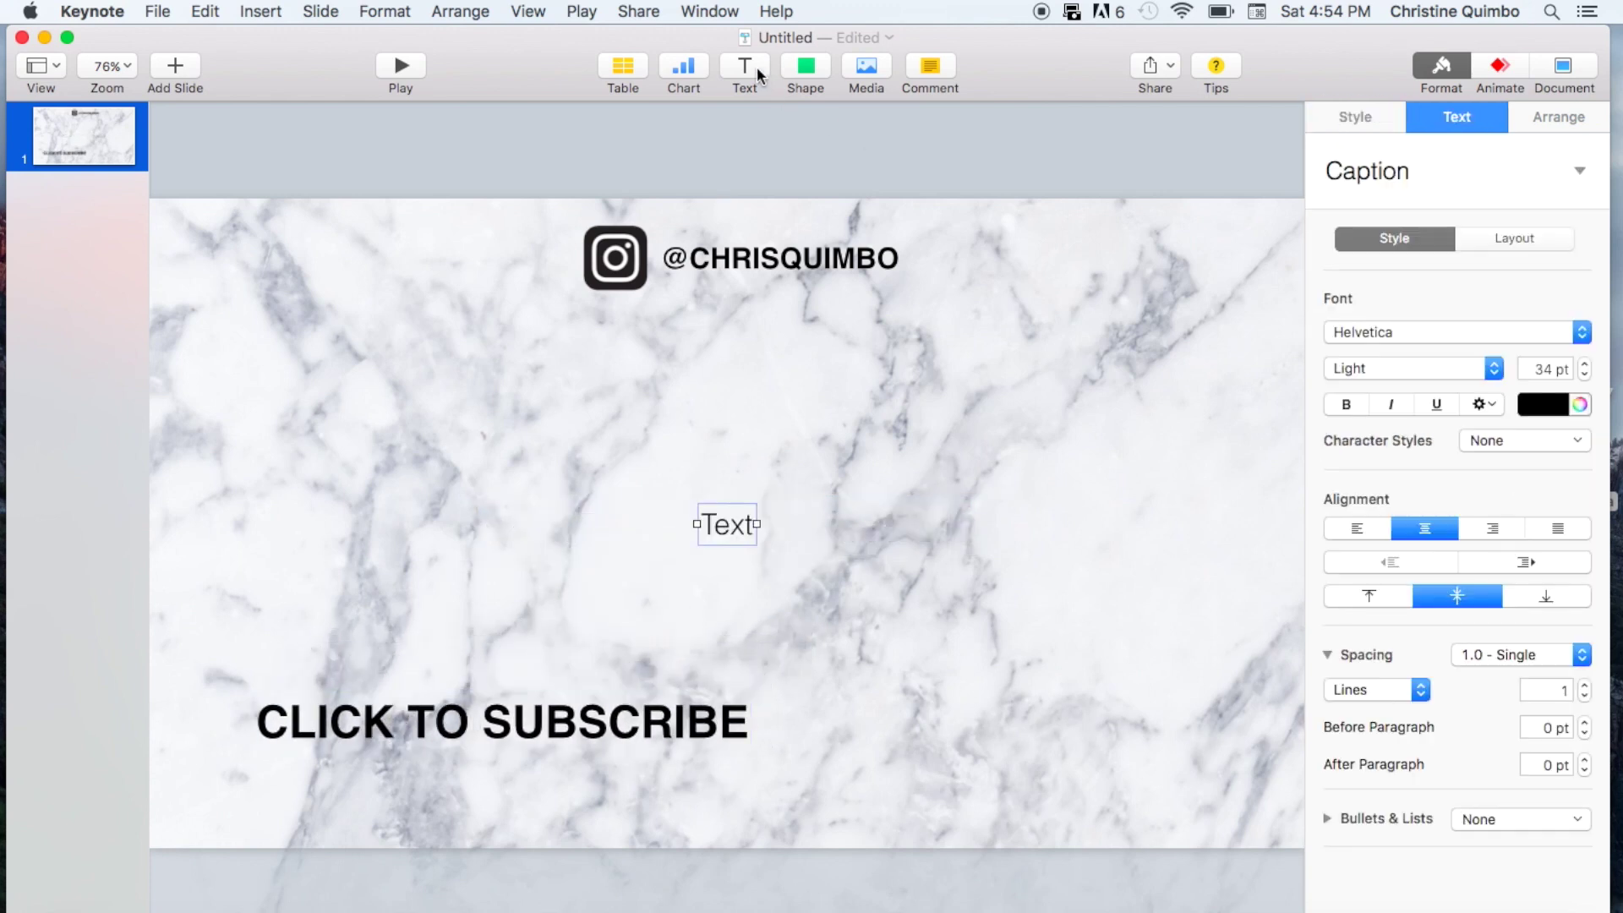
text(THANK)
key(BackSpace)
key(BackSpace)
key(BackSpace)
key(BackSpace)
key(BackSpace)
text(thank)
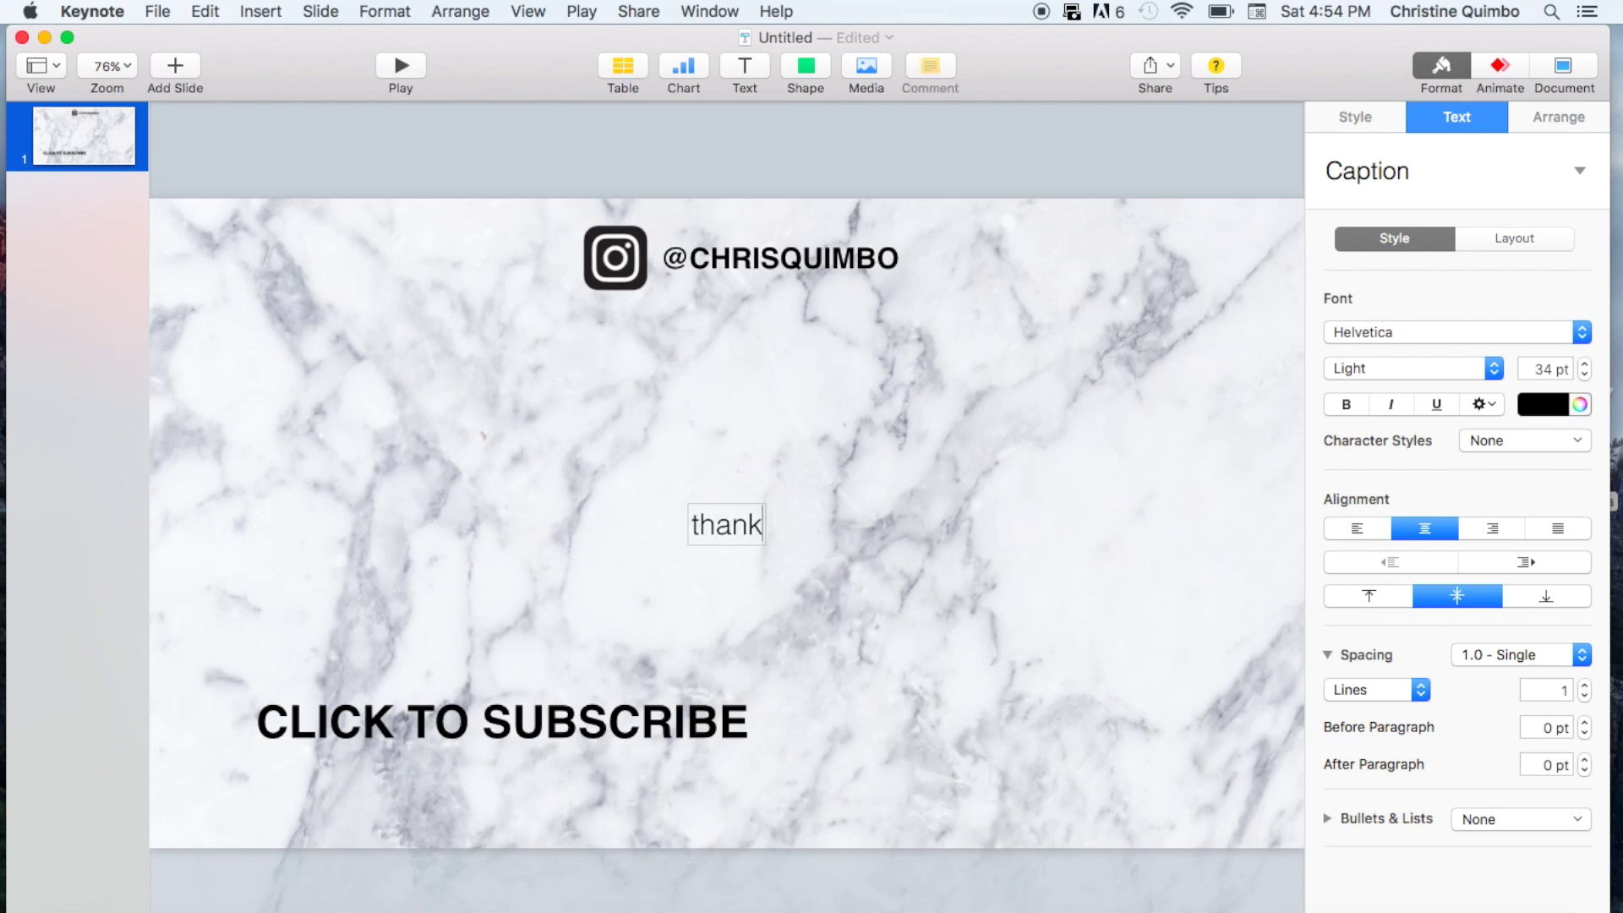
text( you!)
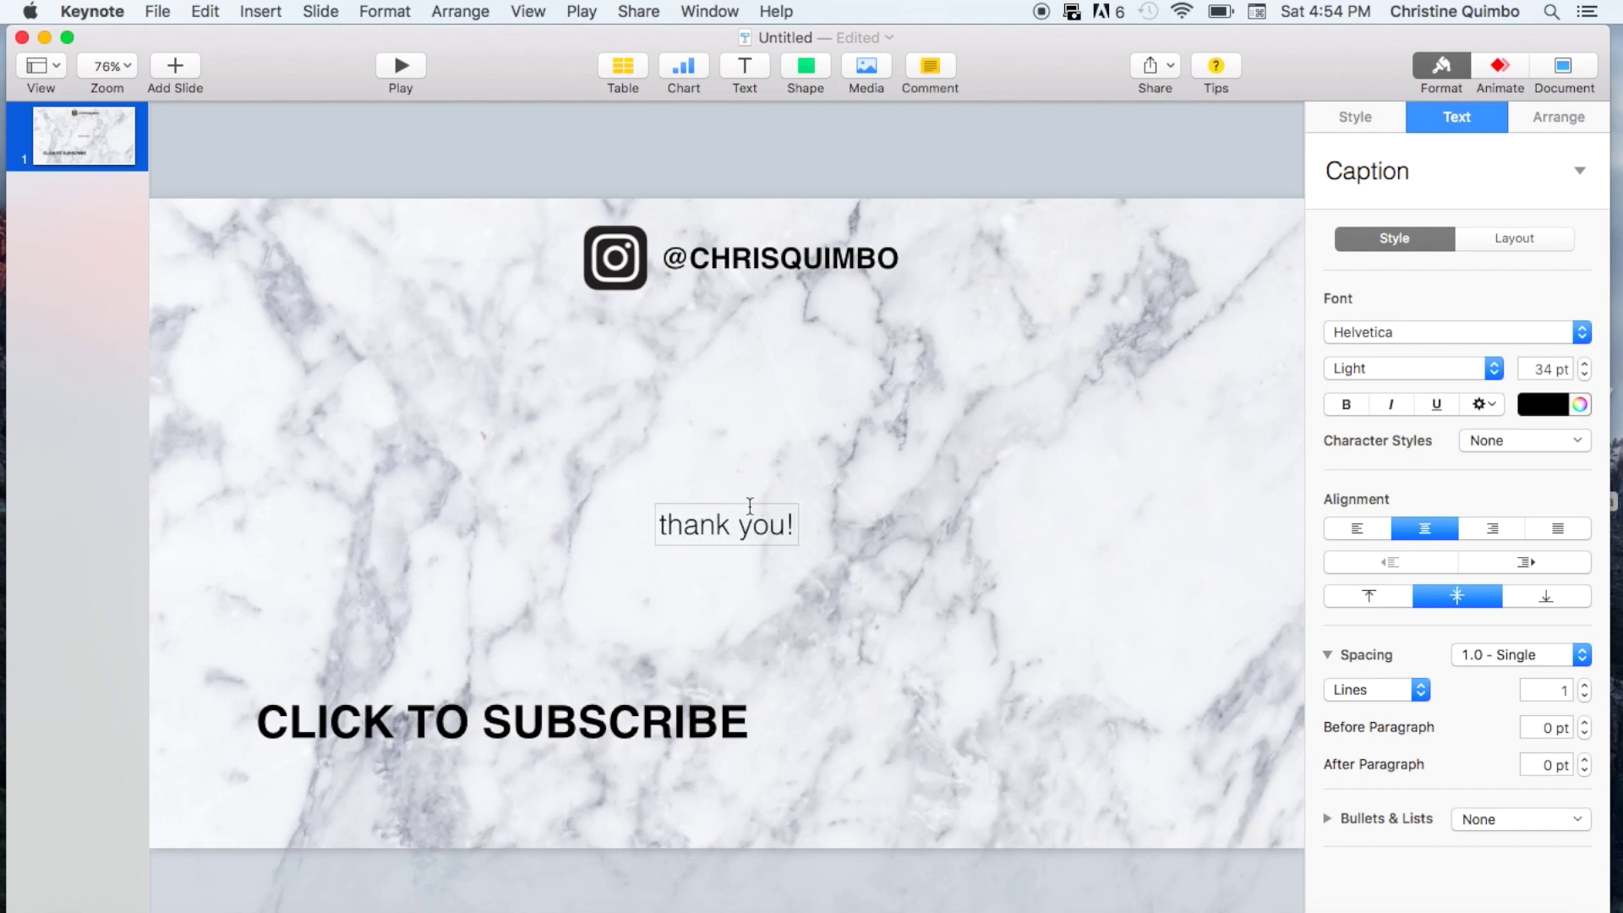
click(717, 591)
drag(724, 536, 674, 794)
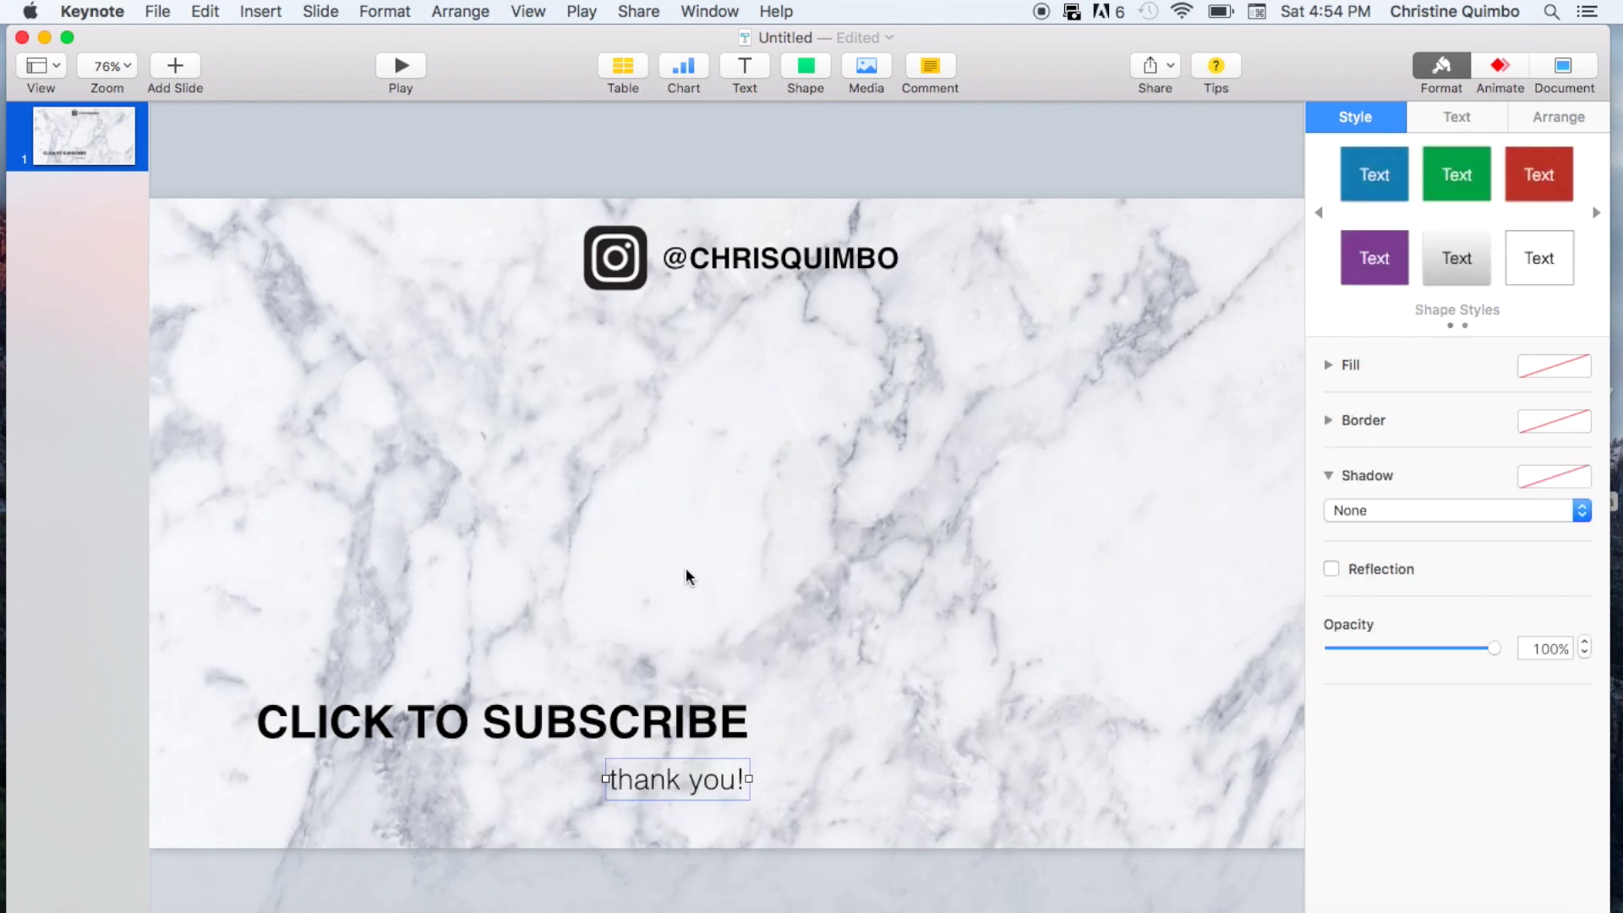
drag(695, 779, 699, 795)
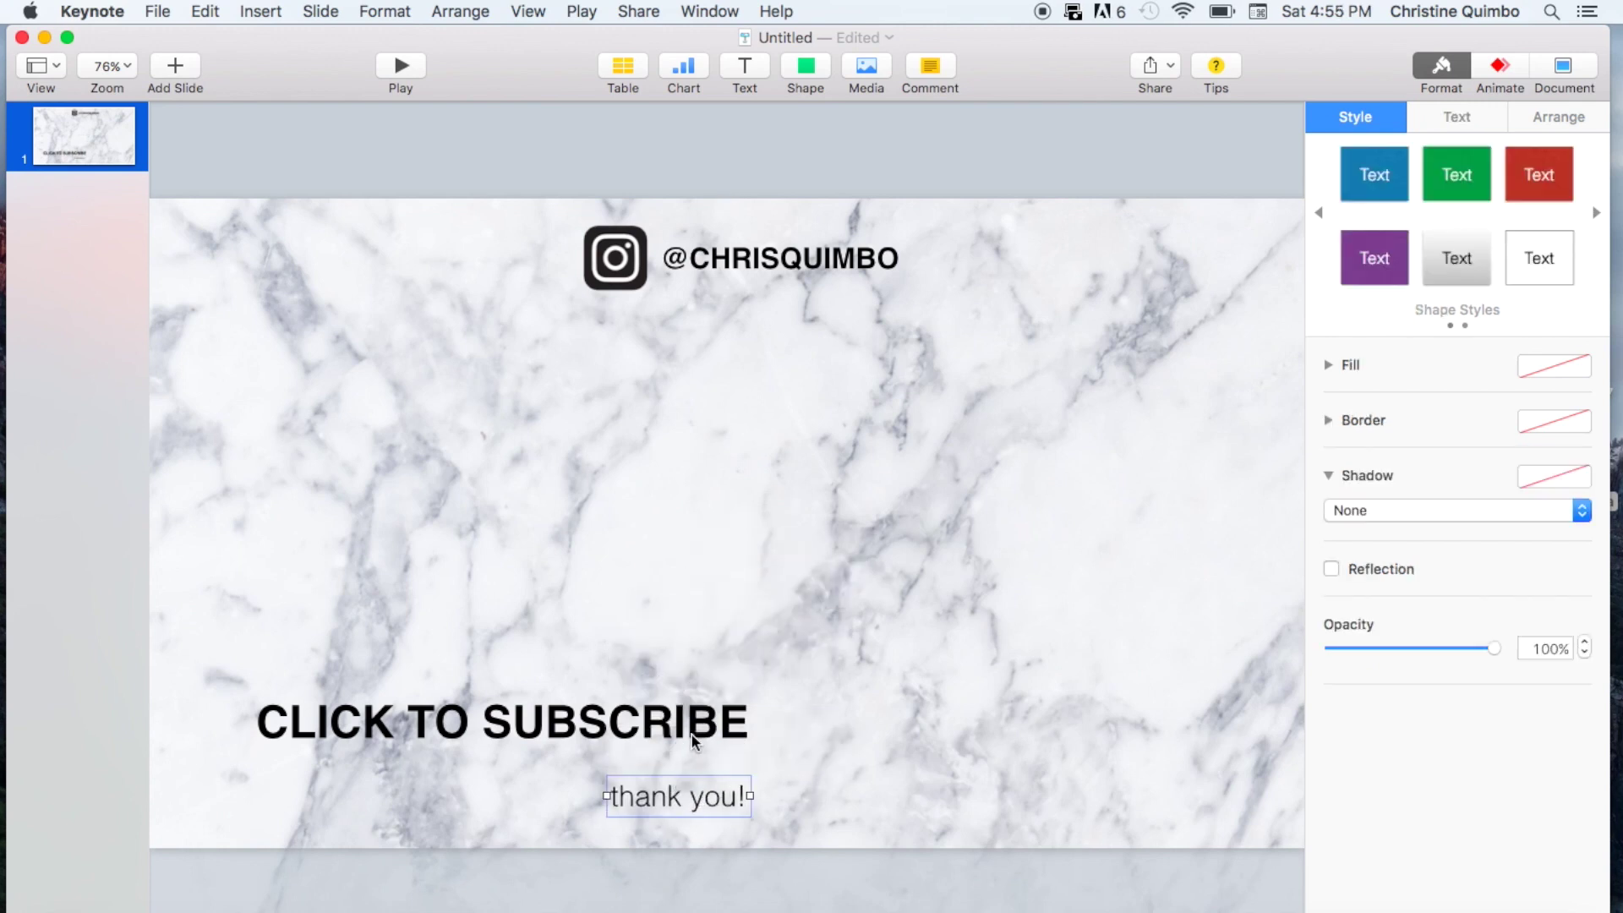
click(691, 732)
drag(691, 732, 688, 755)
click(688, 573)
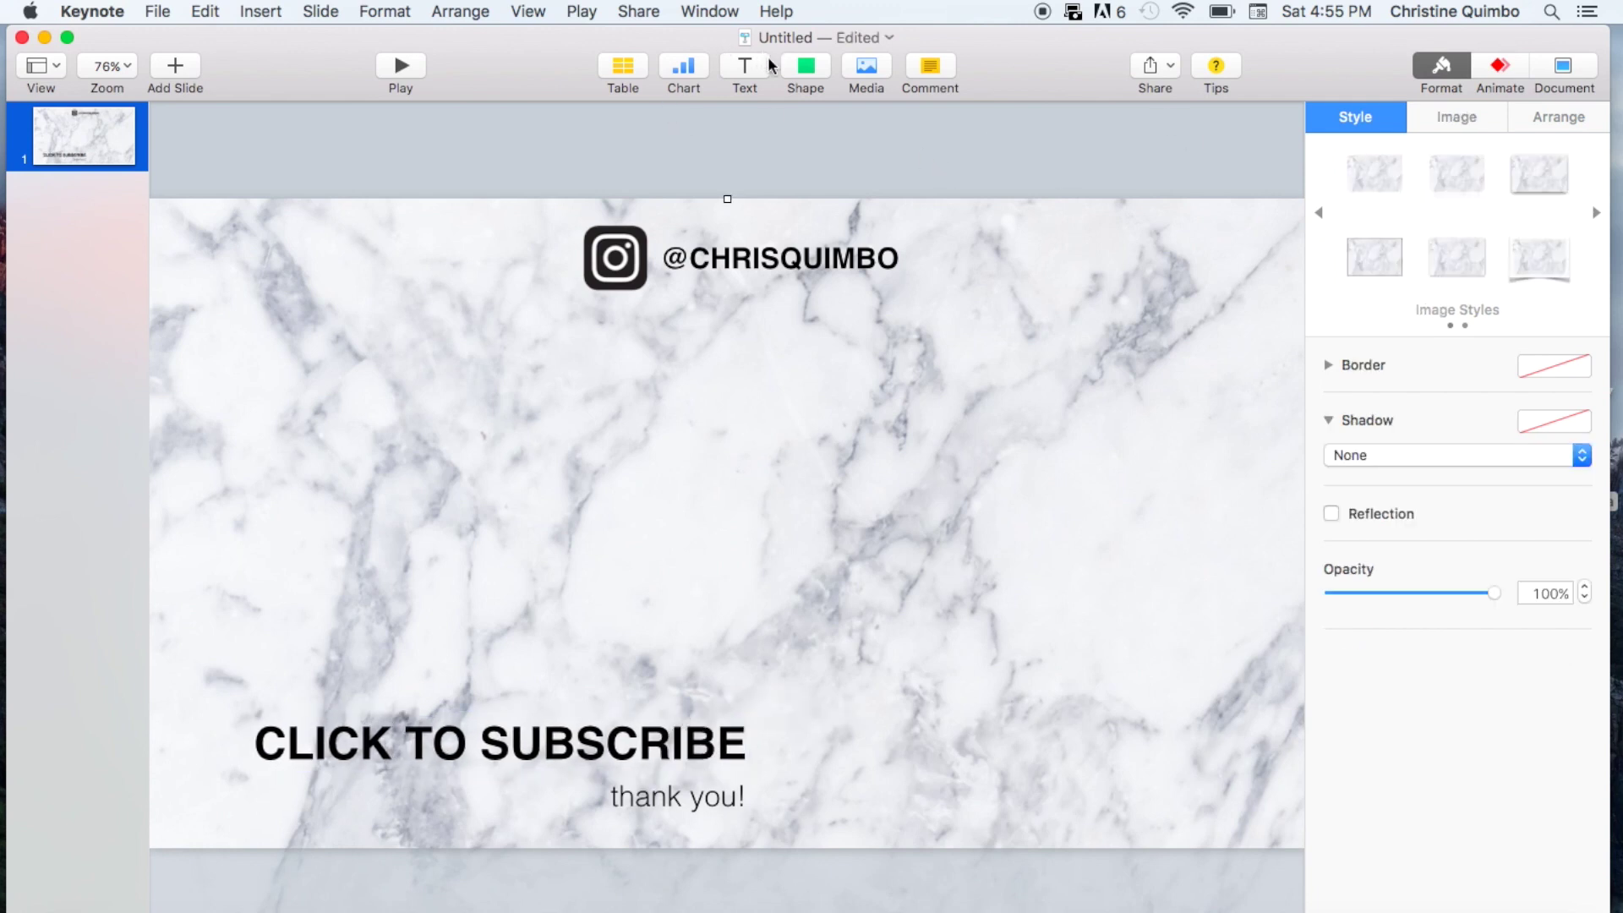
Step: Insert a grey arrow shape, stretch it wider, and fill it dark grey
click(806, 68)
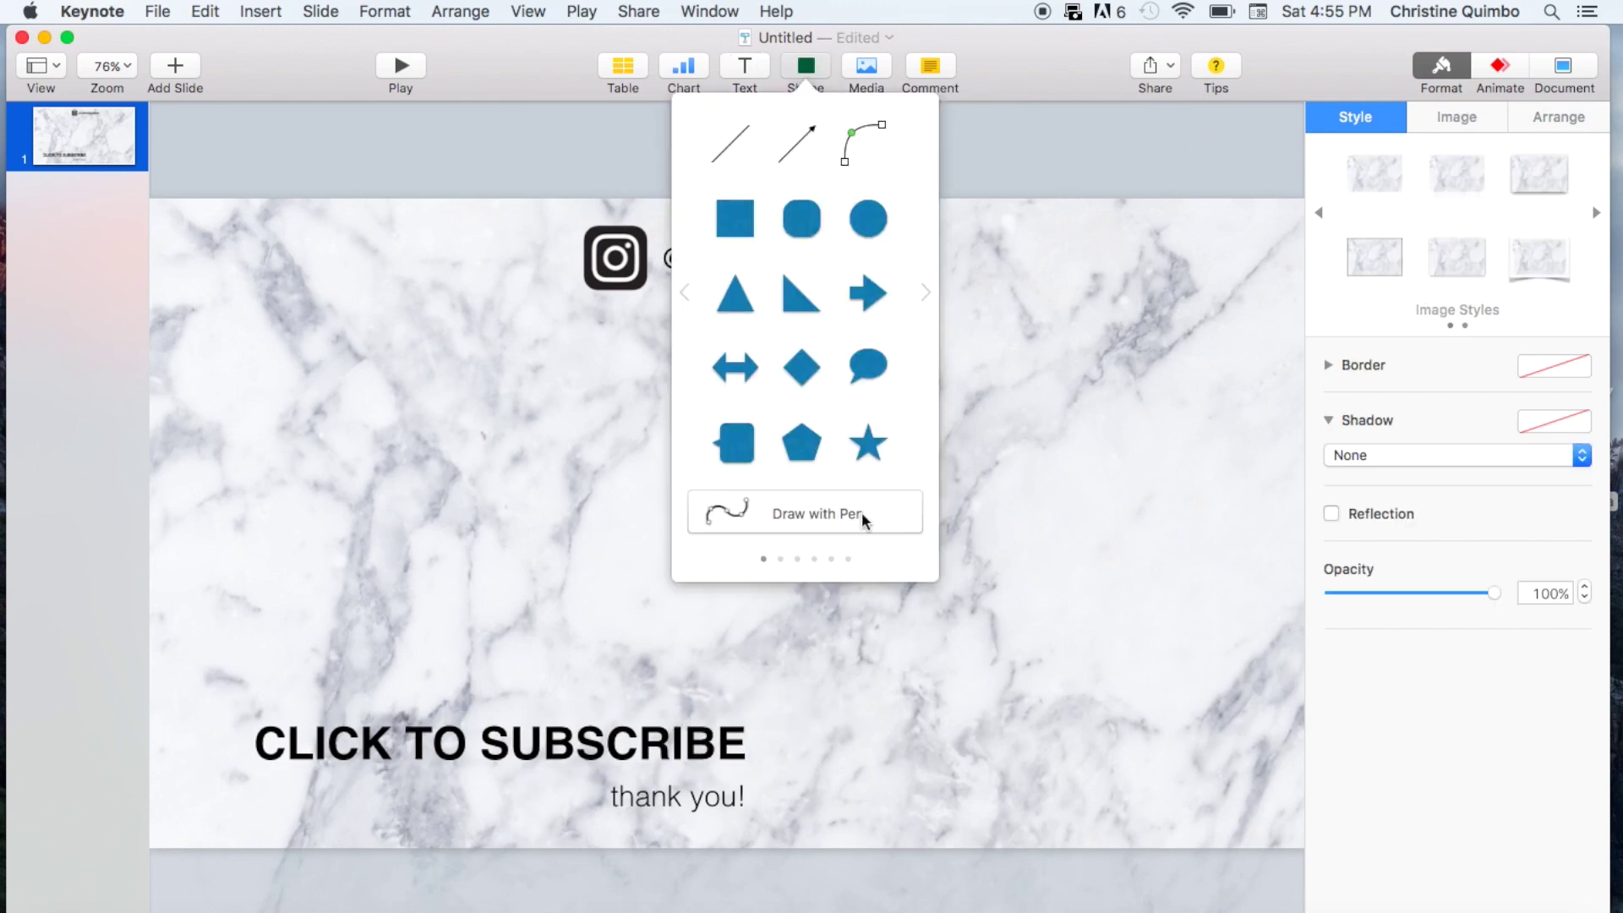
click(926, 291)
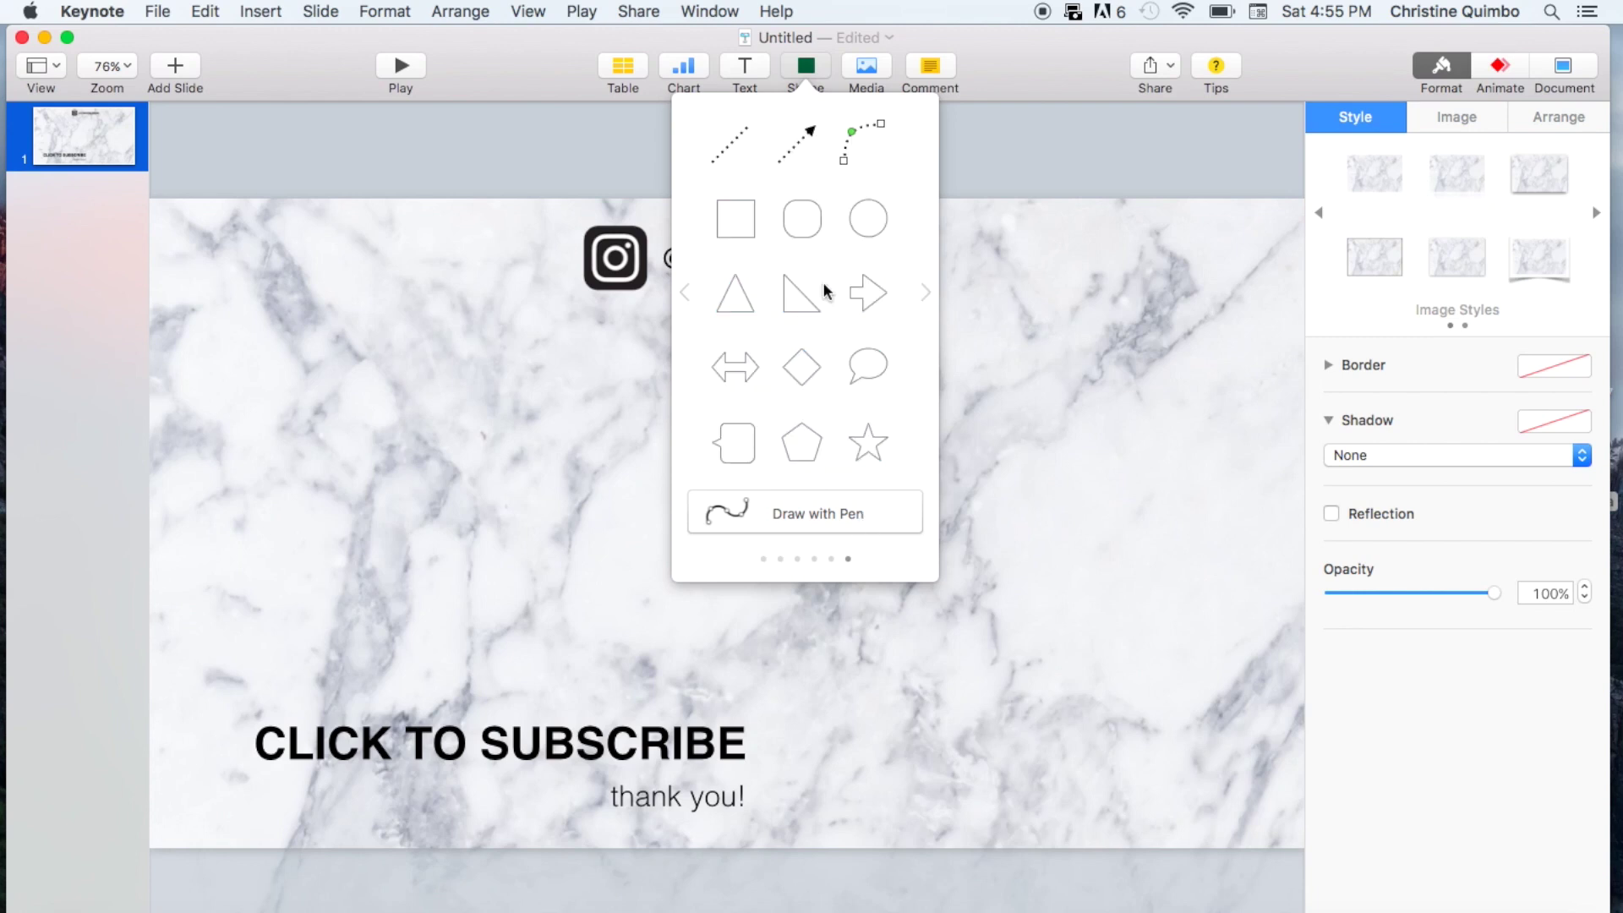
click(687, 294)
click(864, 306)
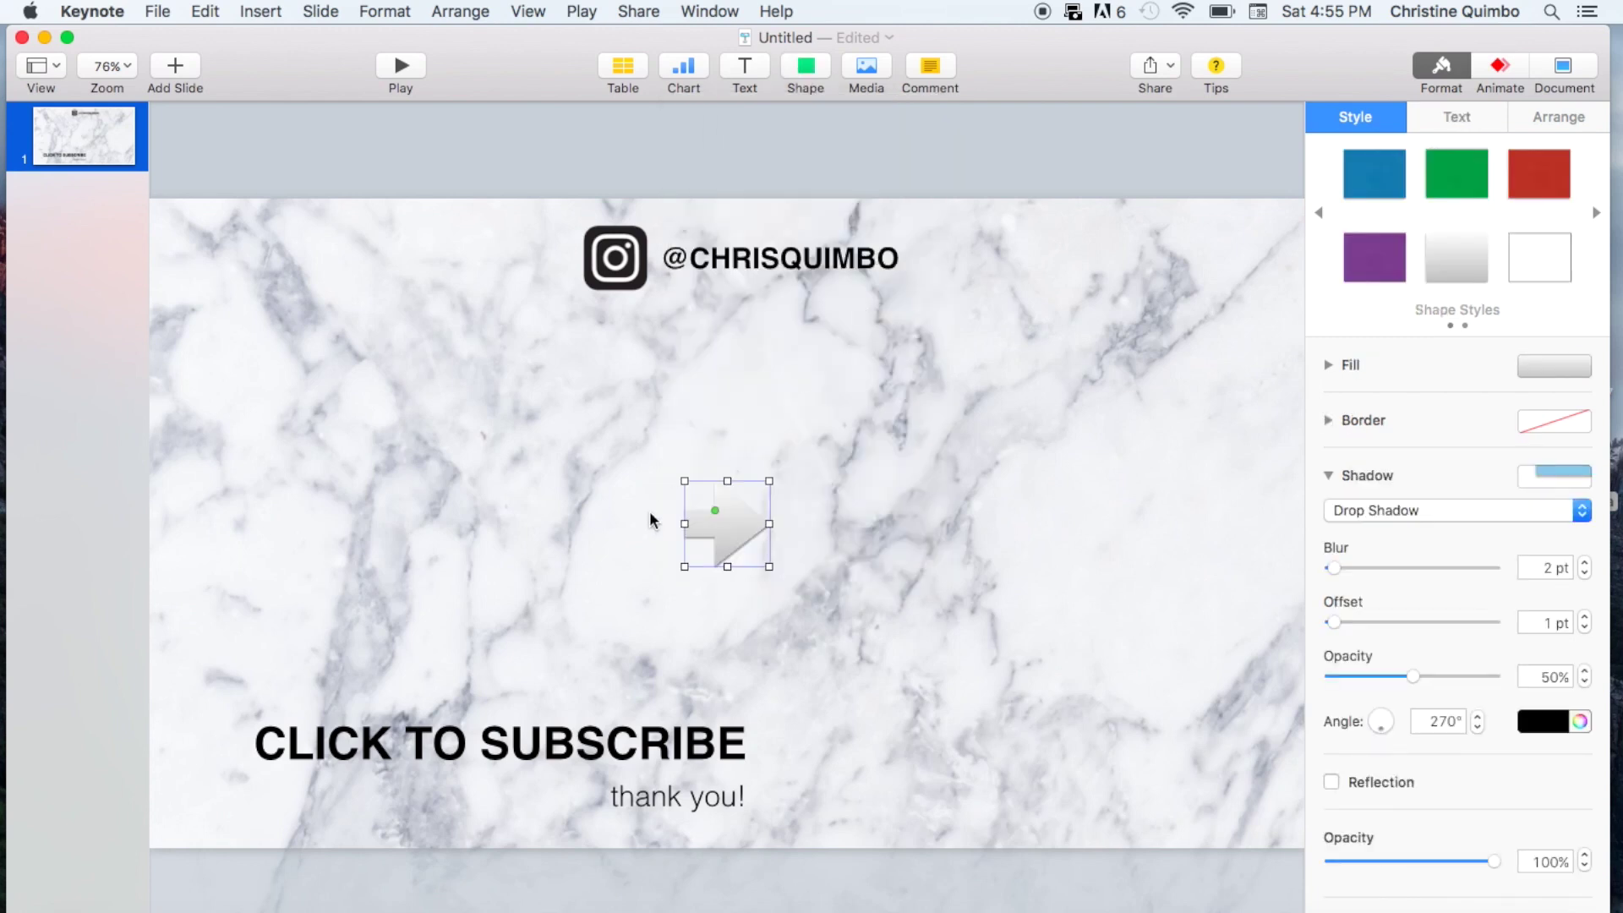
drag(684, 522, 564, 524)
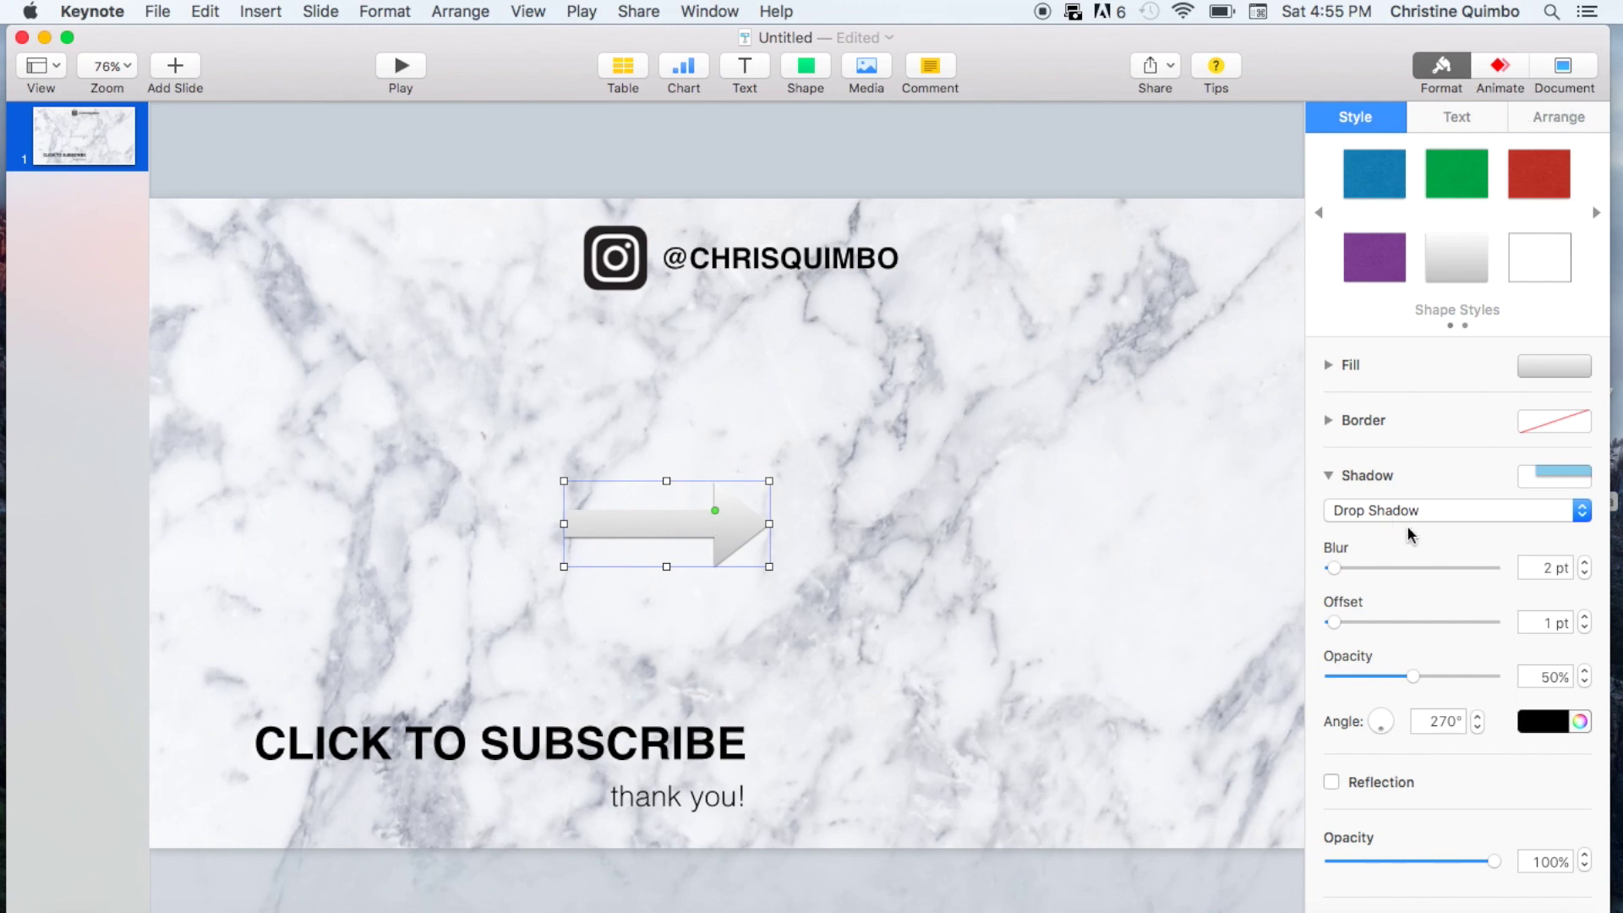
click(1534, 368)
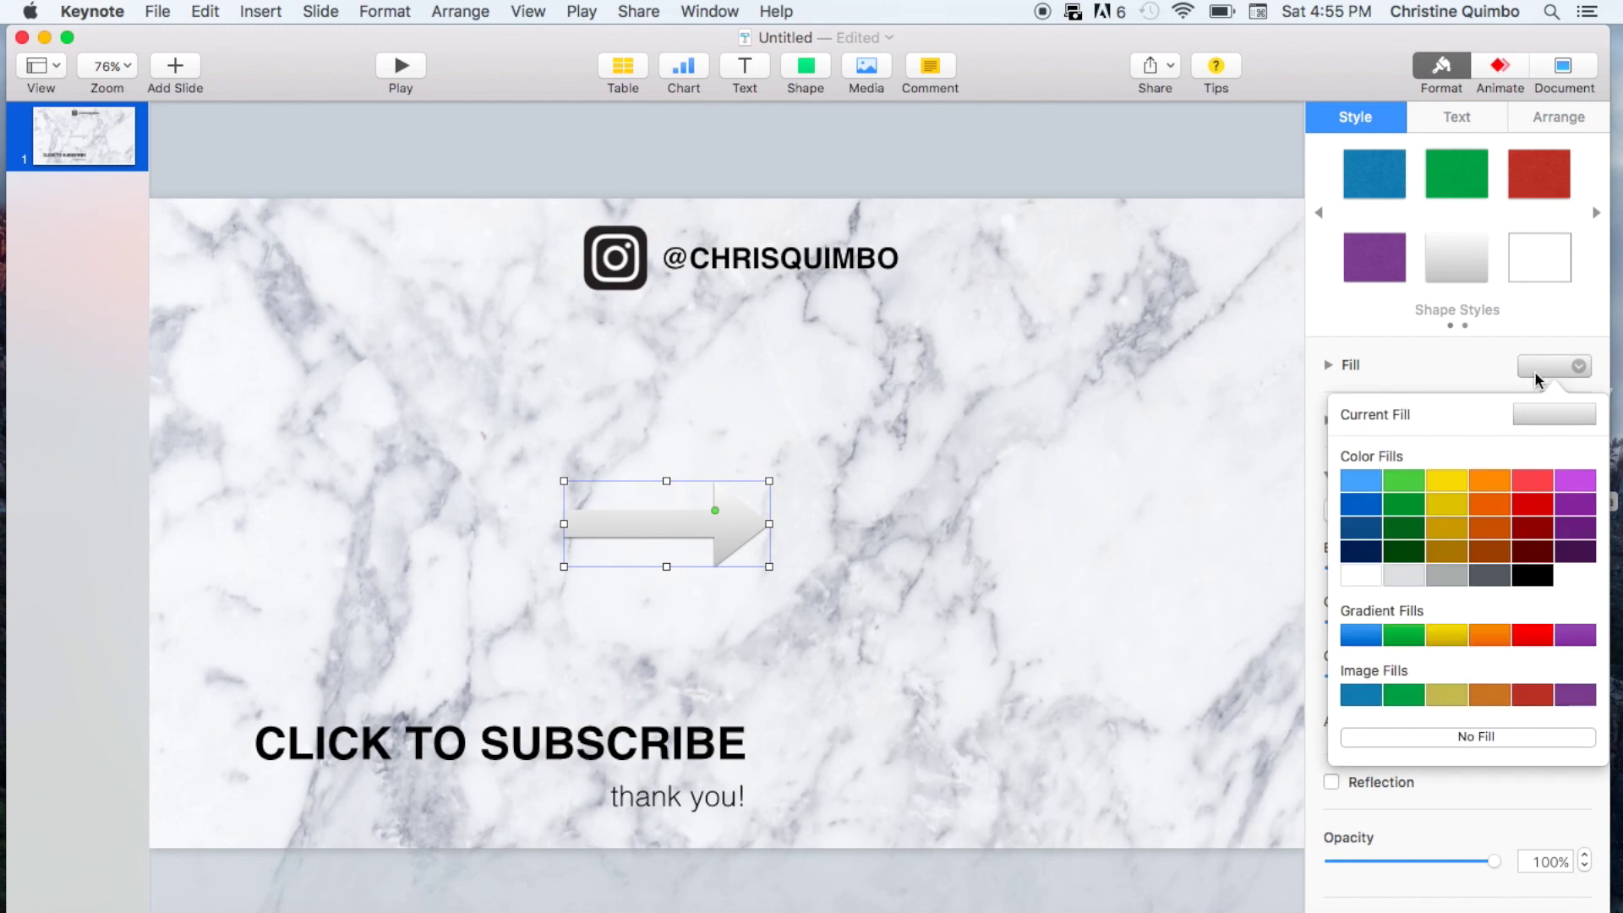
click(1488, 578)
Step: Rotate the arrow to about 195° and position it beside the CLICK TO SUBSCRIBE caption
click(1555, 117)
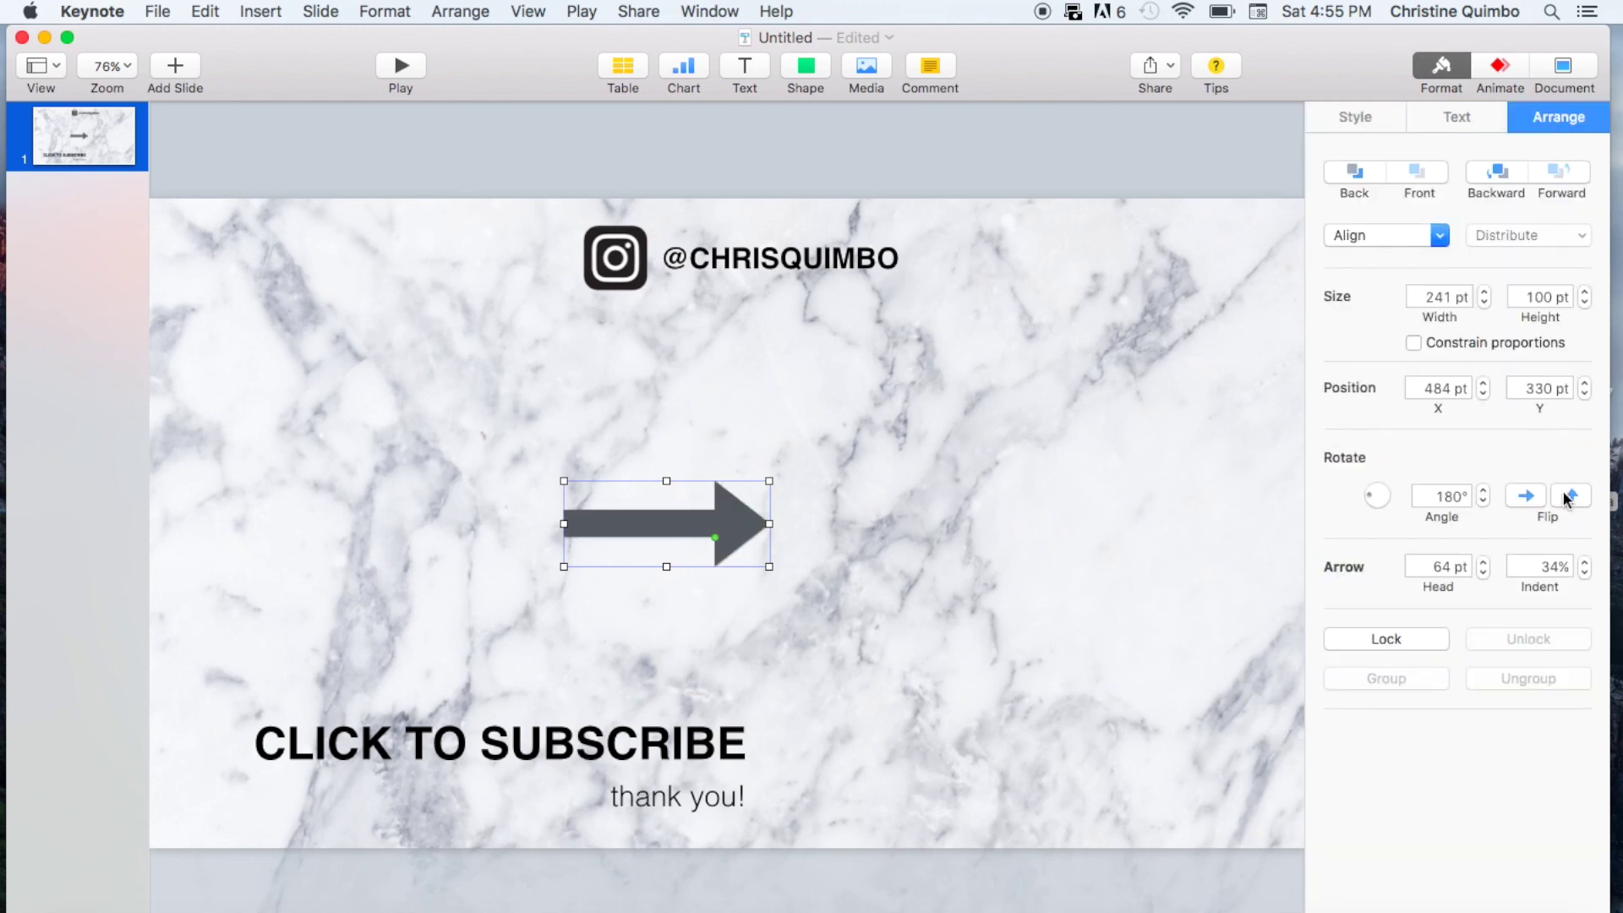
drag(1377, 499, 1340, 507)
drag(690, 550, 844, 753)
click(648, 544)
drag(976, 727, 1003, 708)
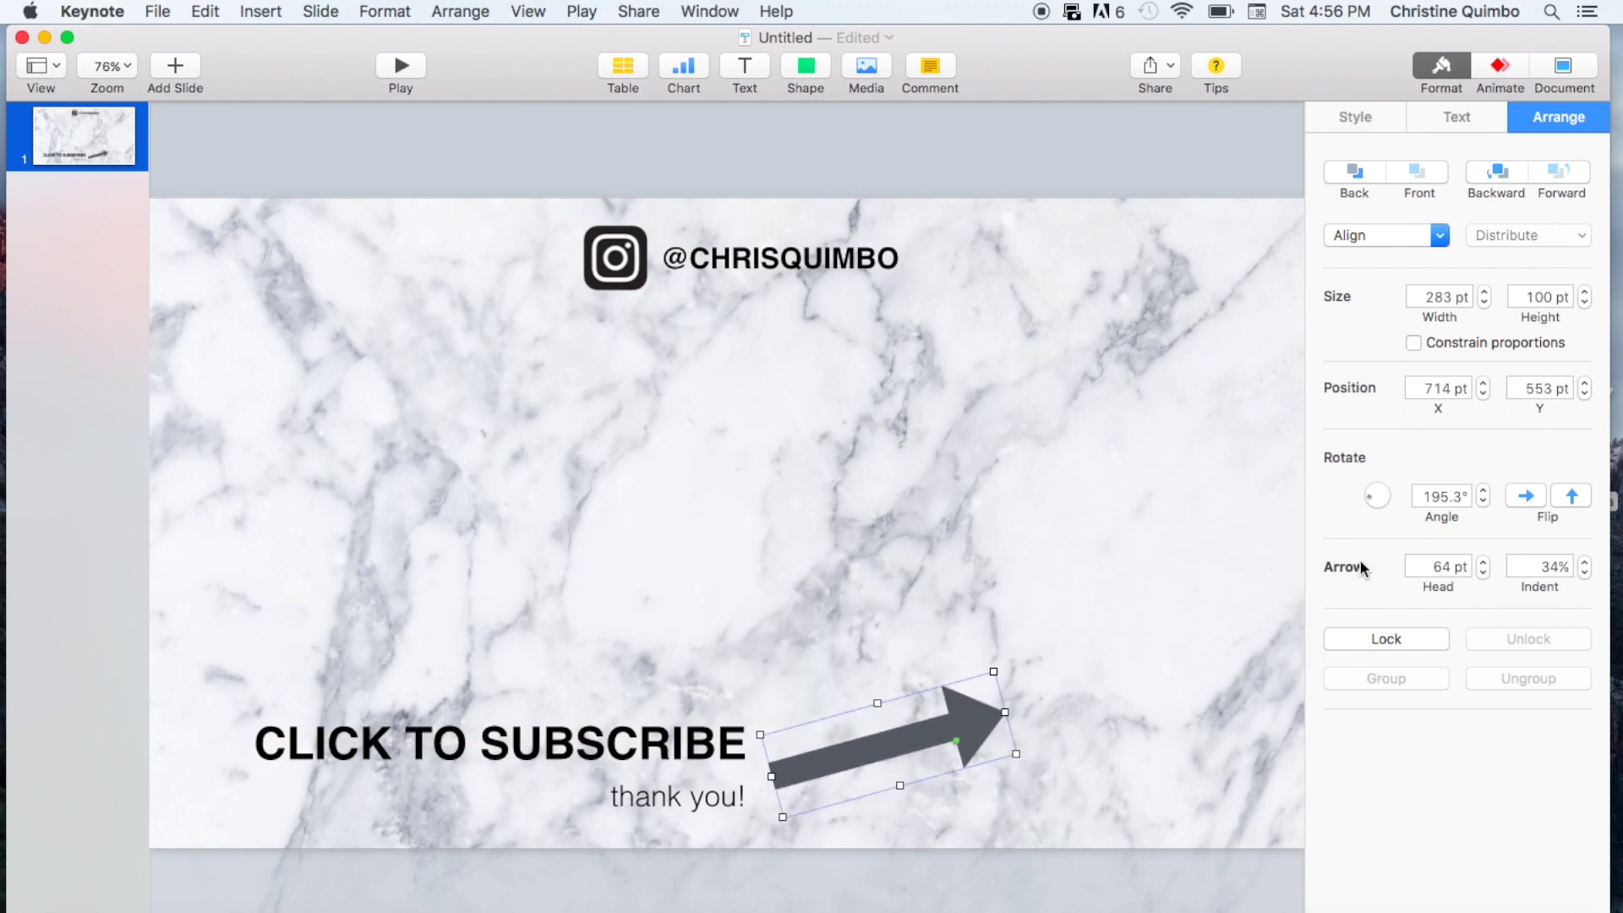
drag(931, 735, 946, 737)
click(1562, 68)
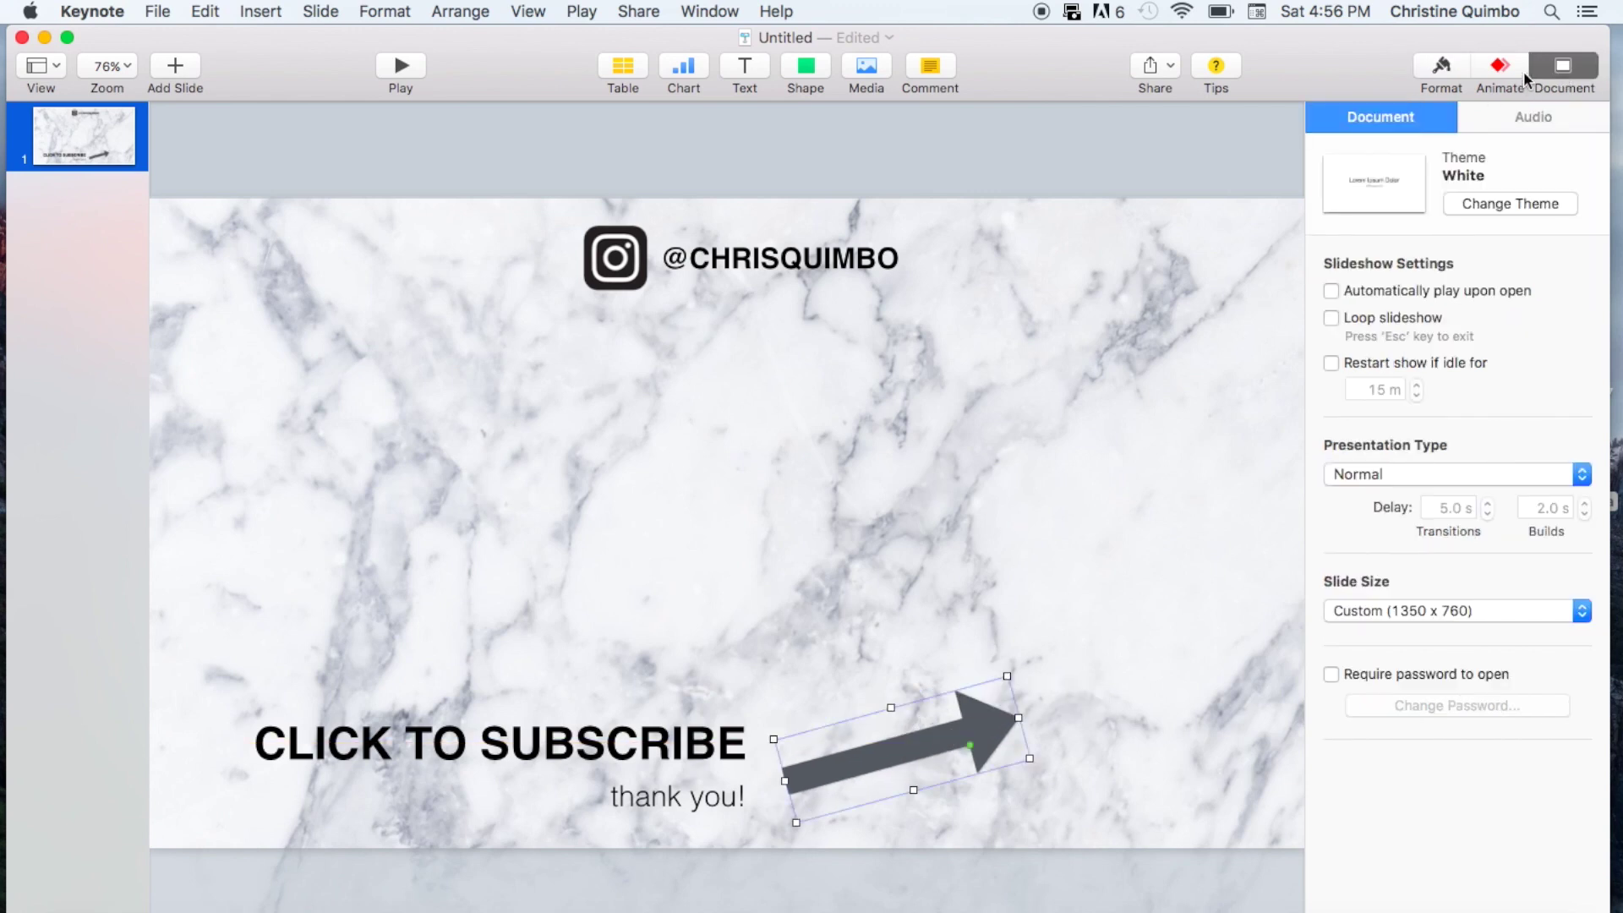
click(1562, 68)
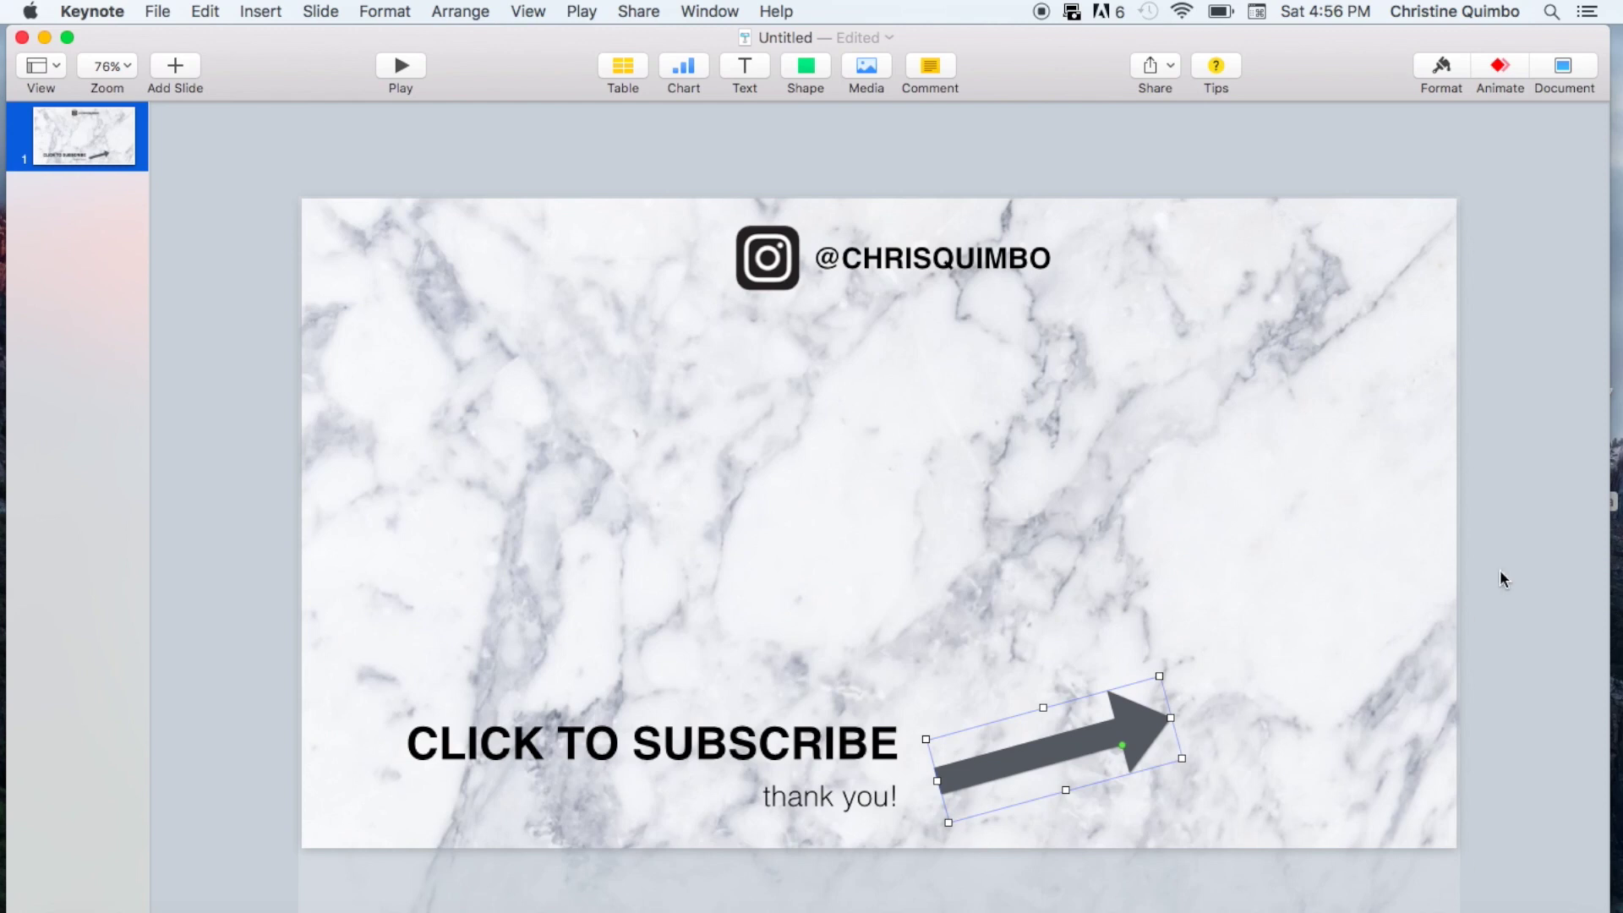
click(1536, 552)
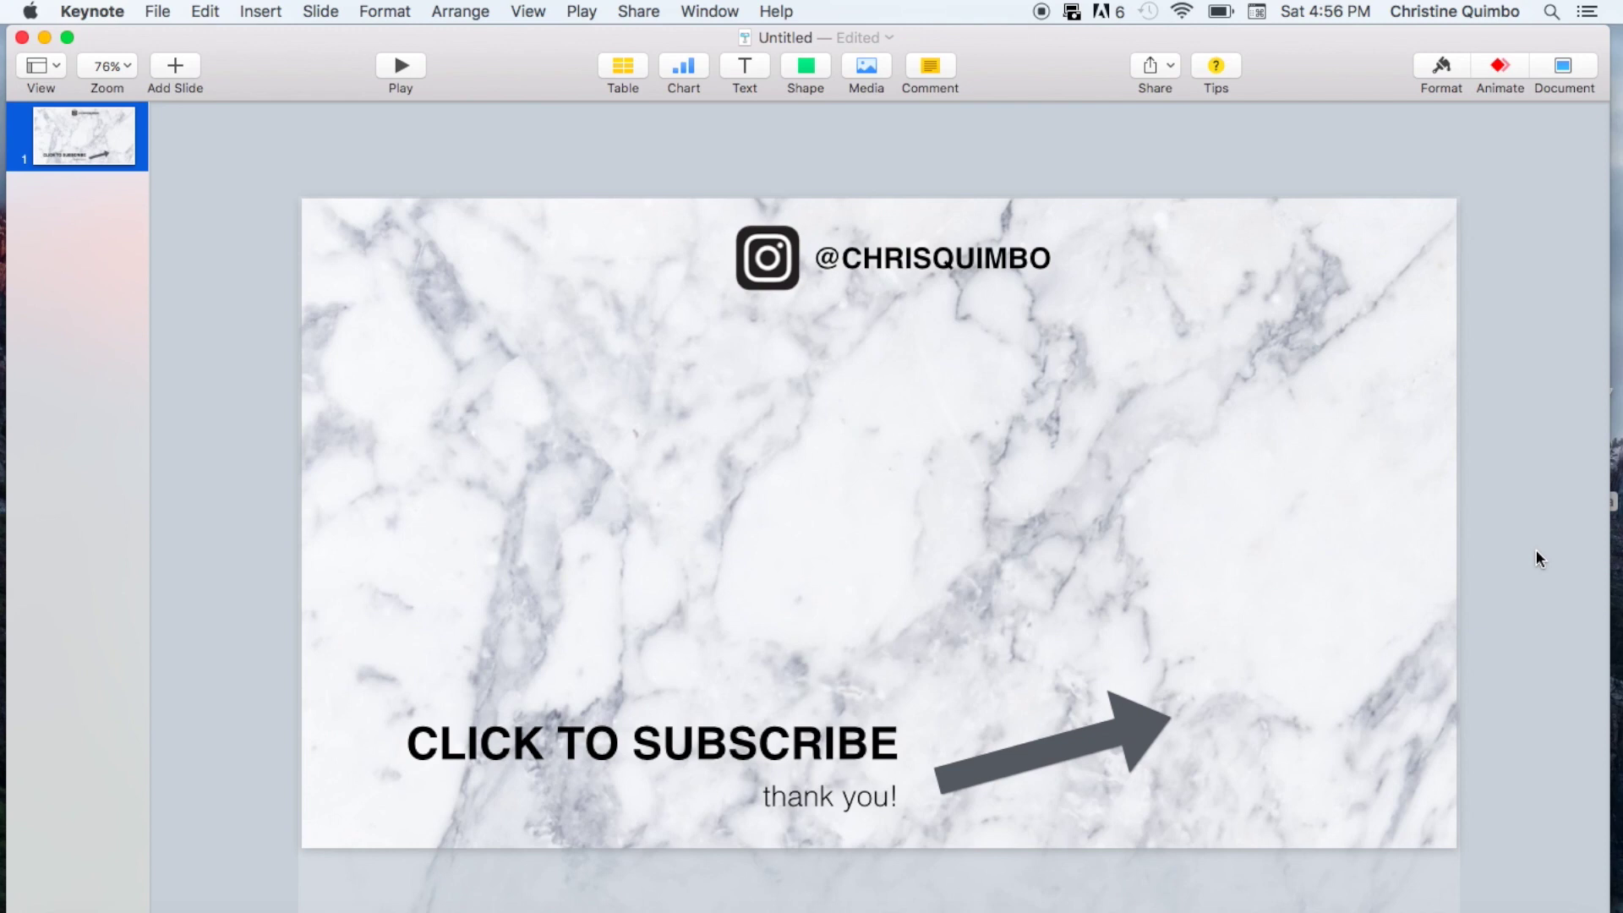
Step: Give the Instagram handle a Bounce action build and preview it
click(909, 262)
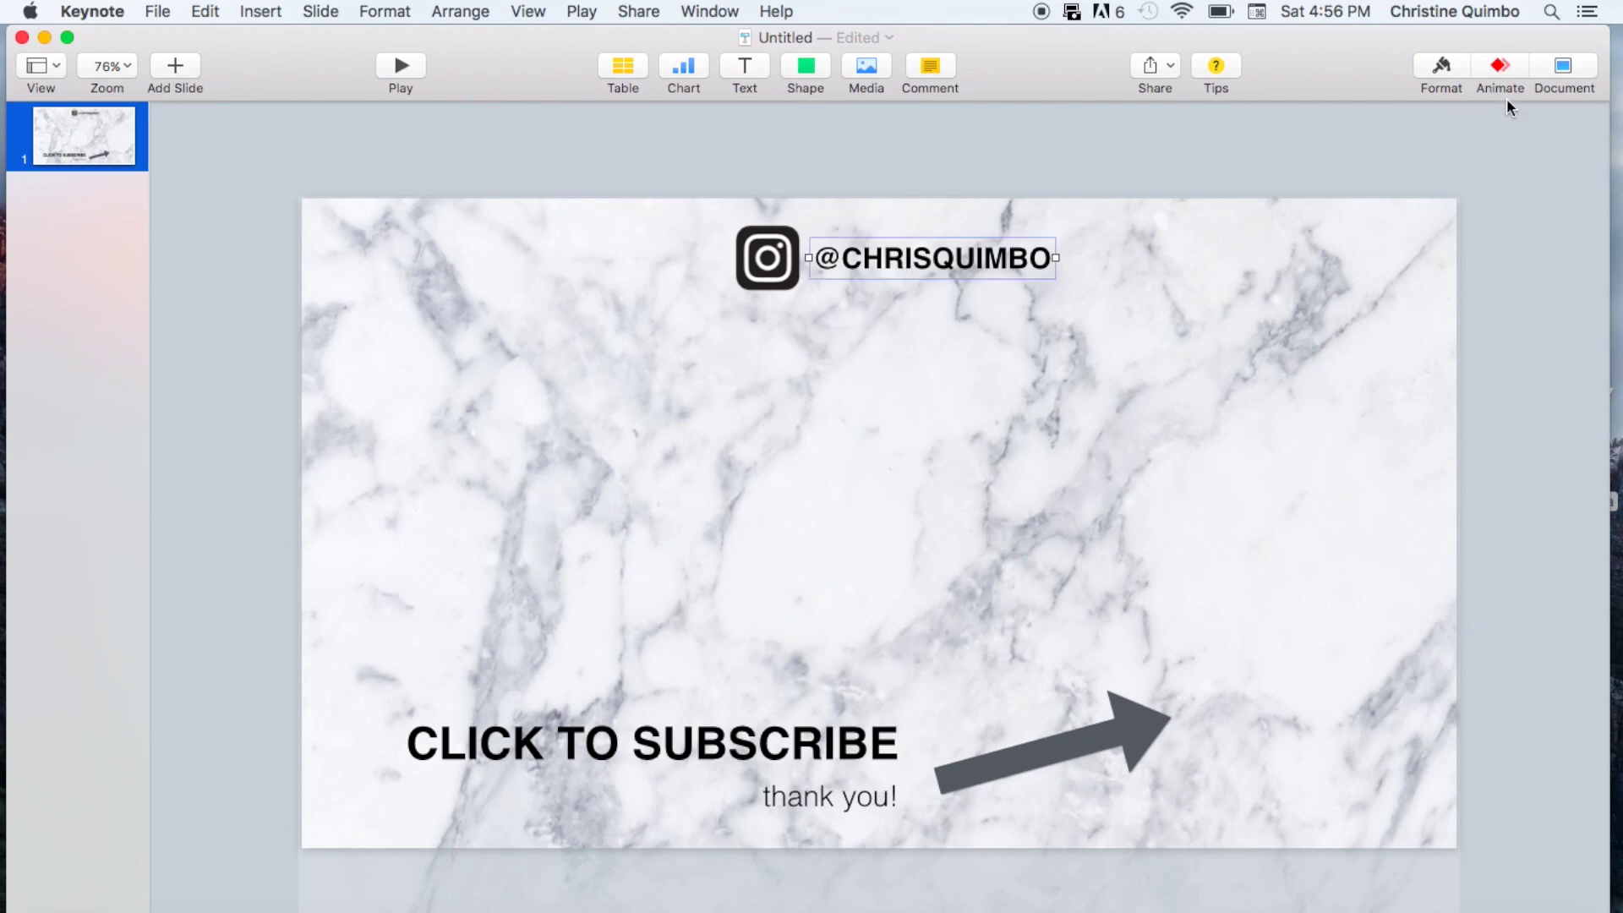
click(1502, 68)
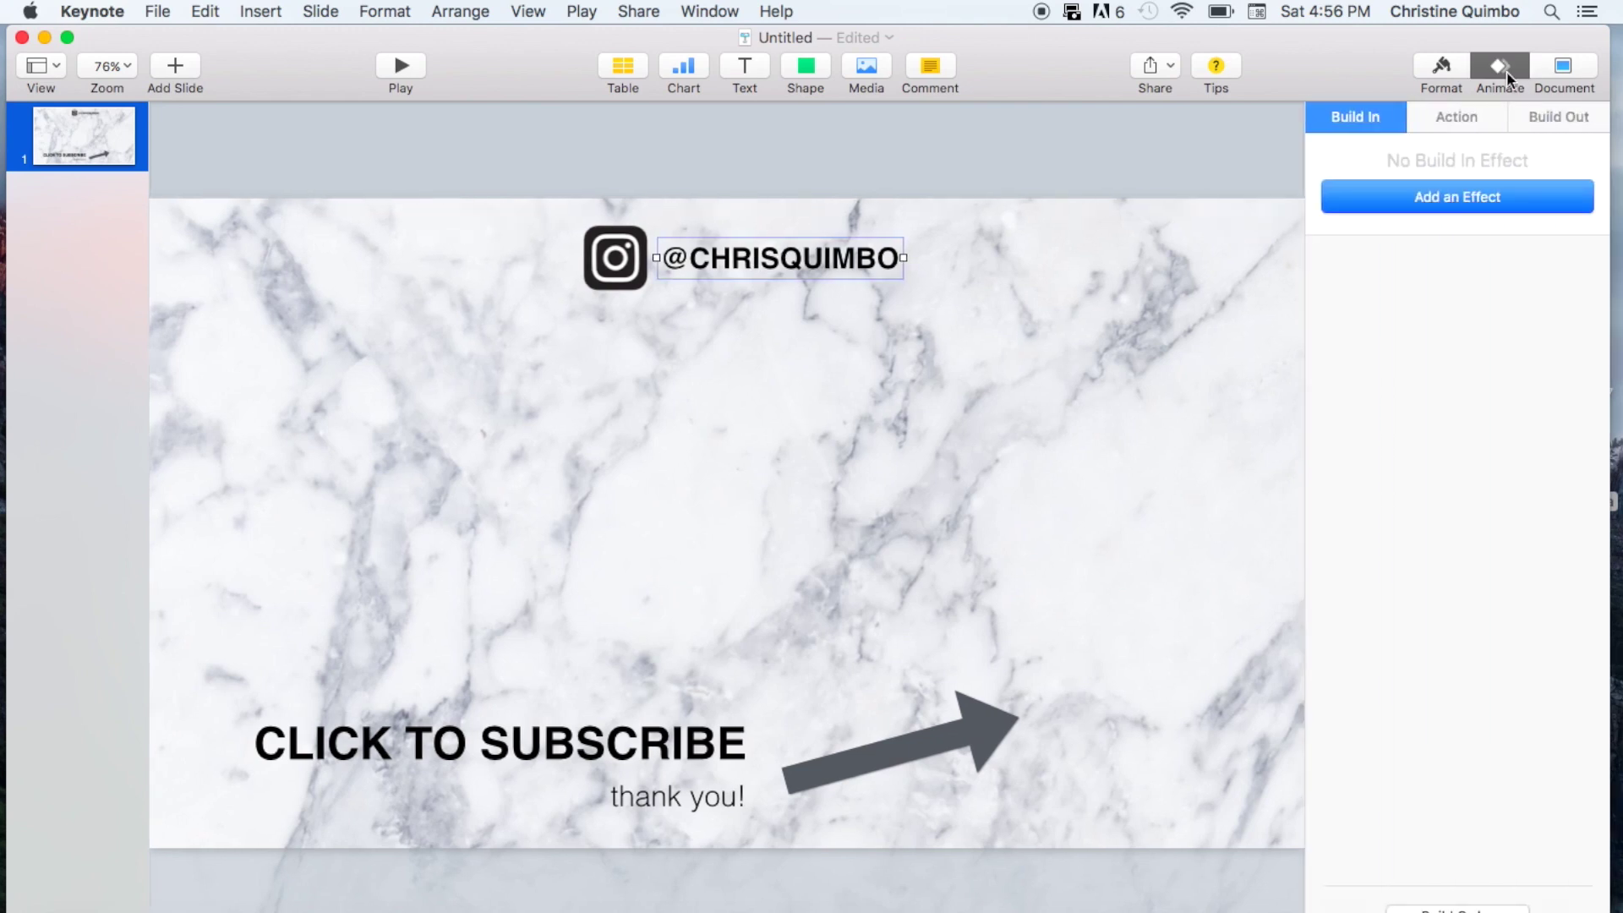
click(1427, 121)
click(1415, 194)
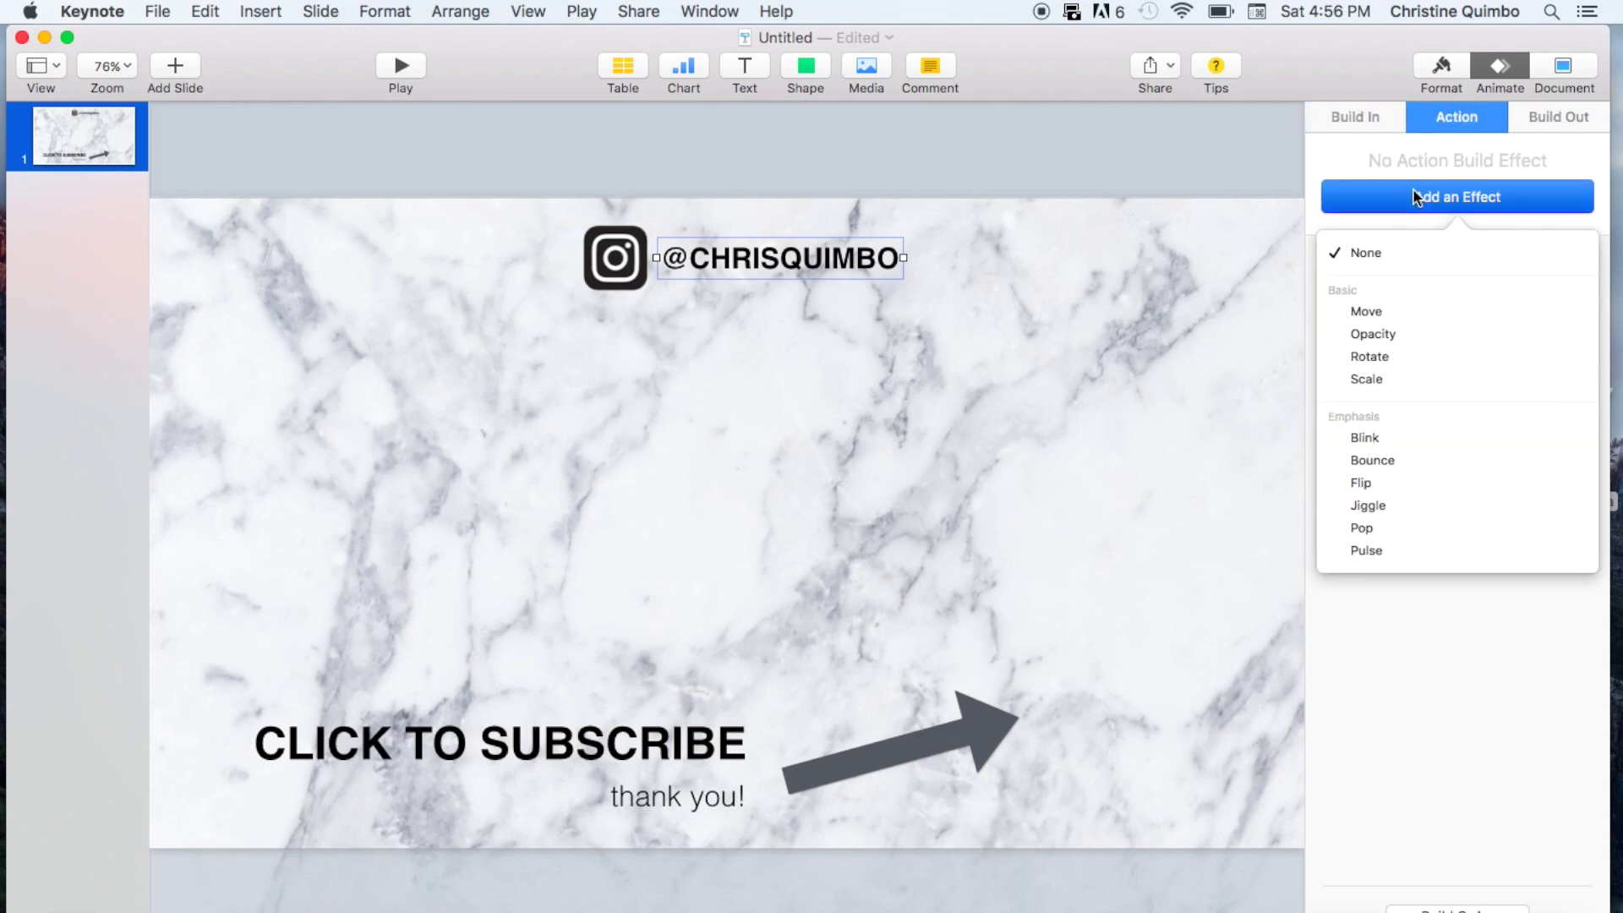
click(1372, 463)
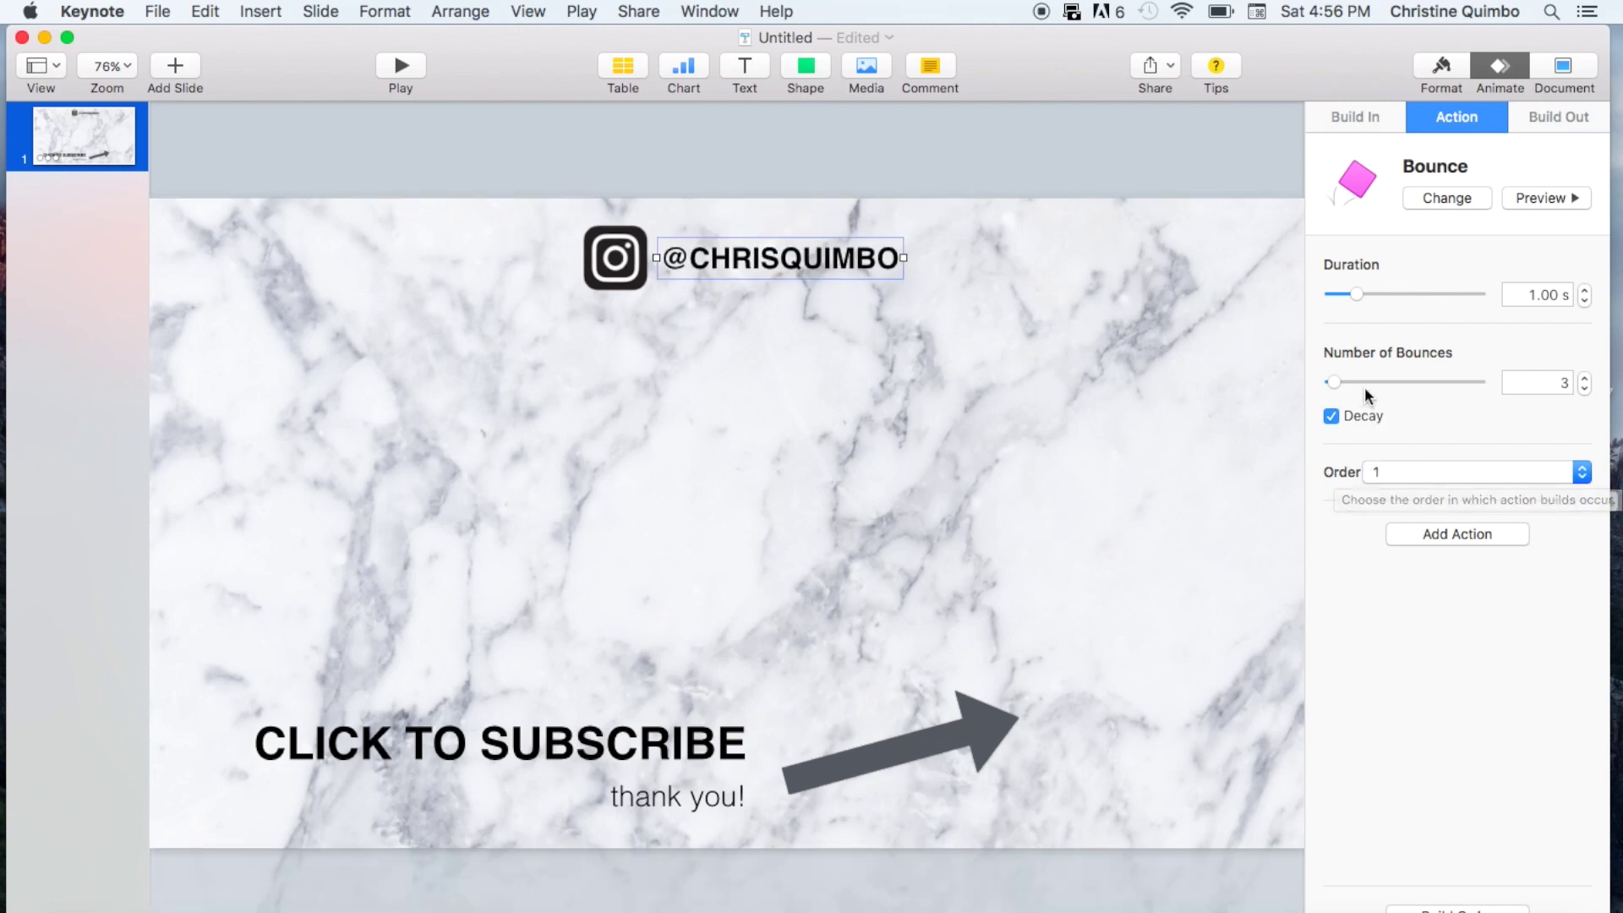
click(1539, 196)
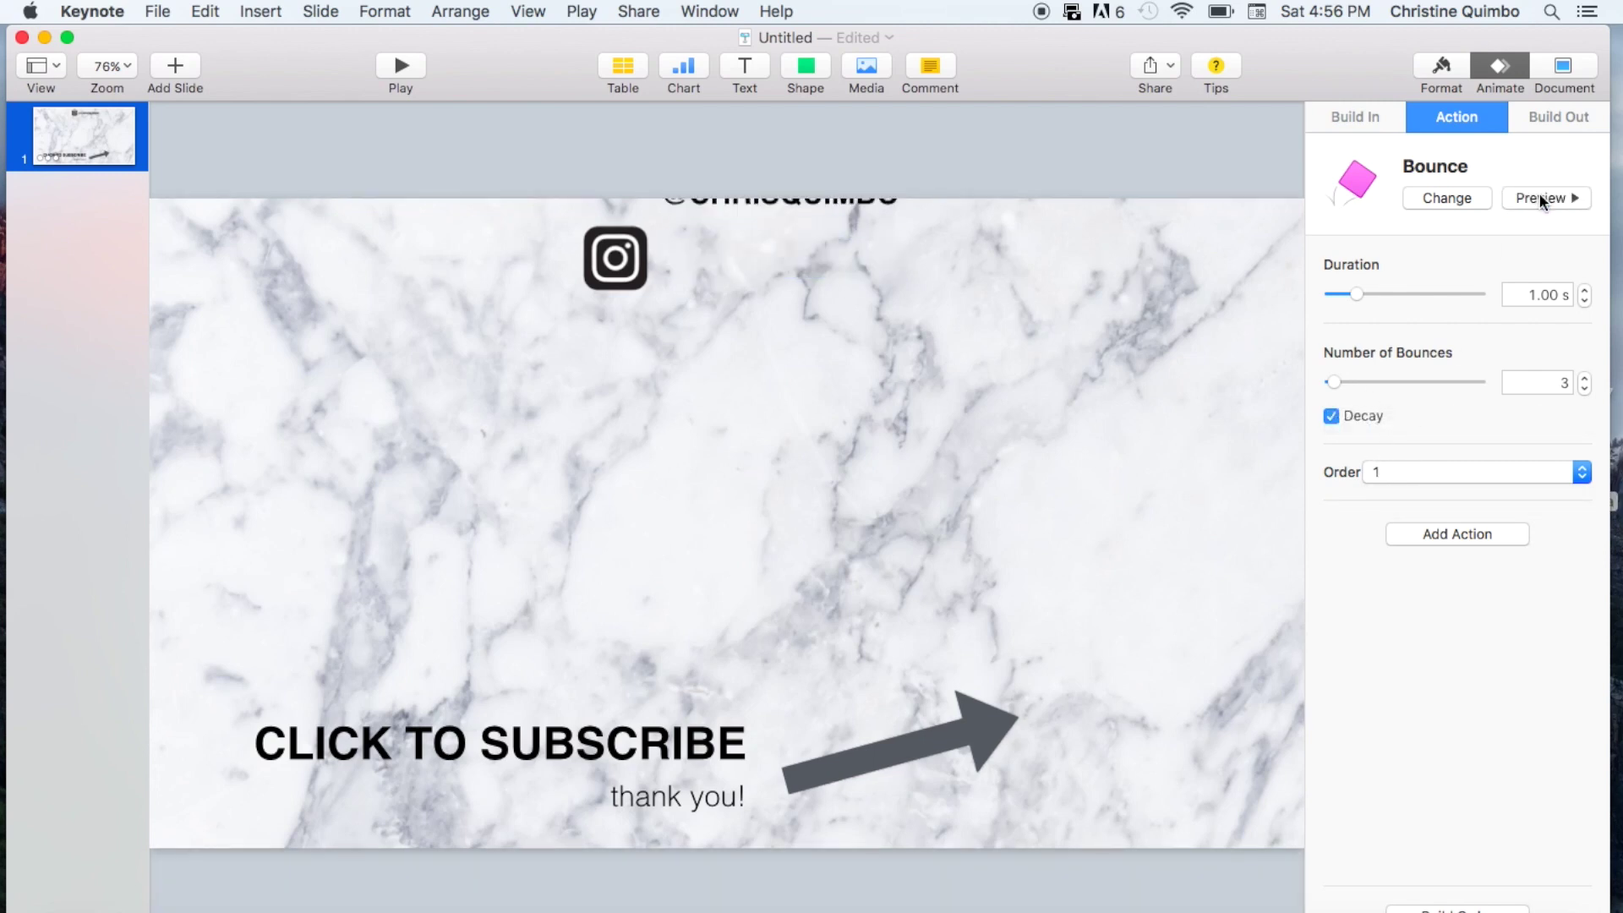
Step: Add a Pulse action to the arrow and switch the handle's effect to Jiggle
click(1011, 680)
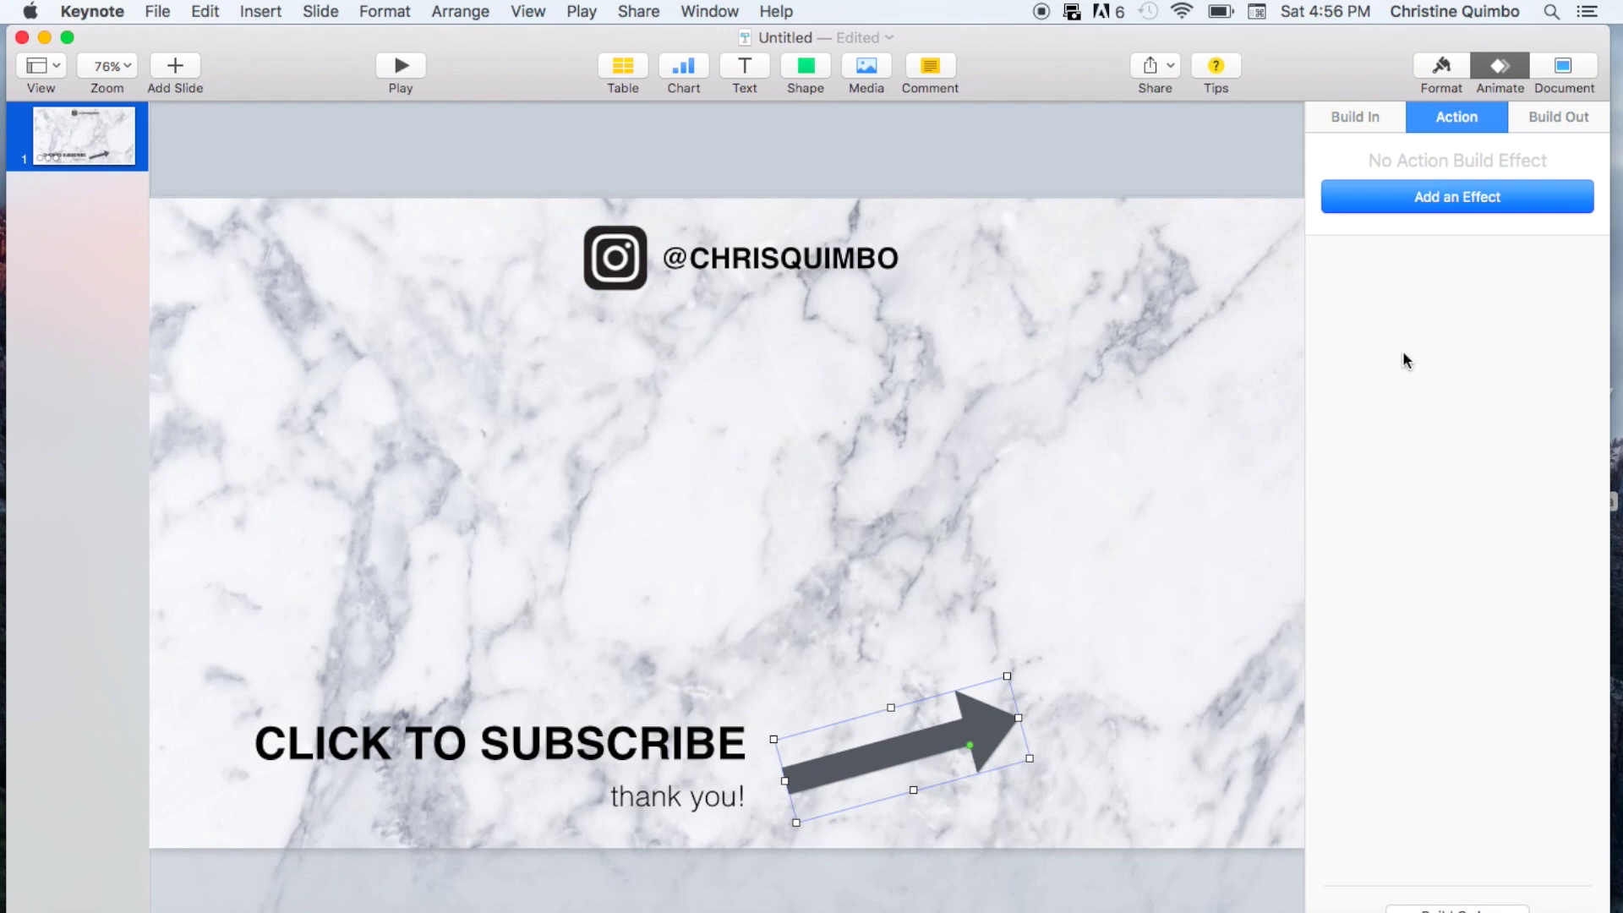
click(1460, 206)
click(1398, 552)
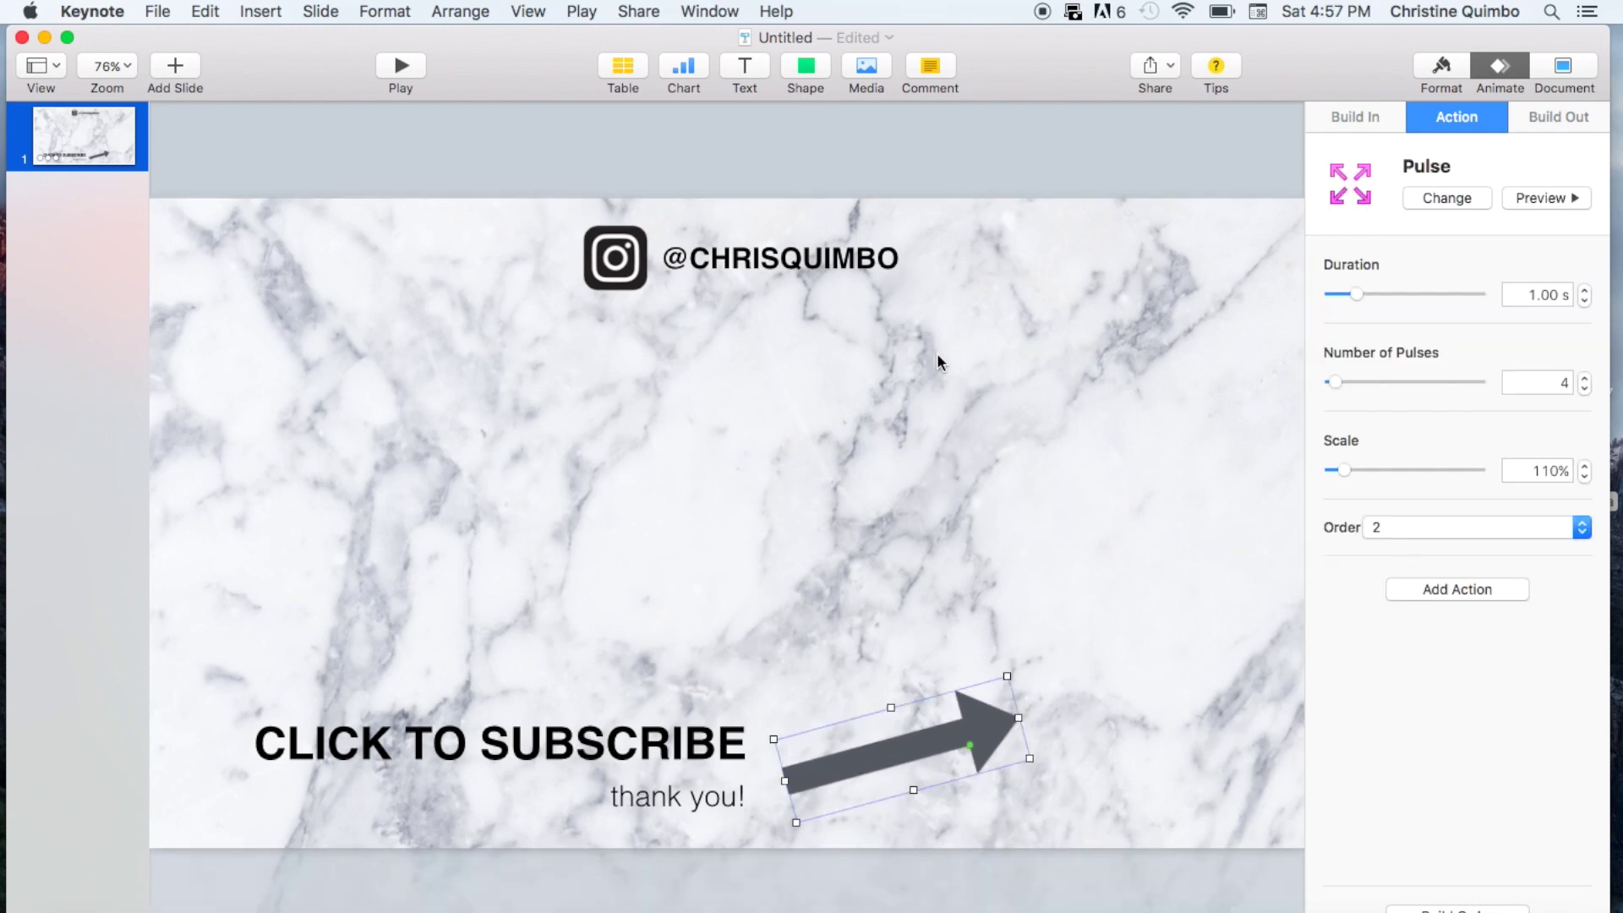
click(845, 262)
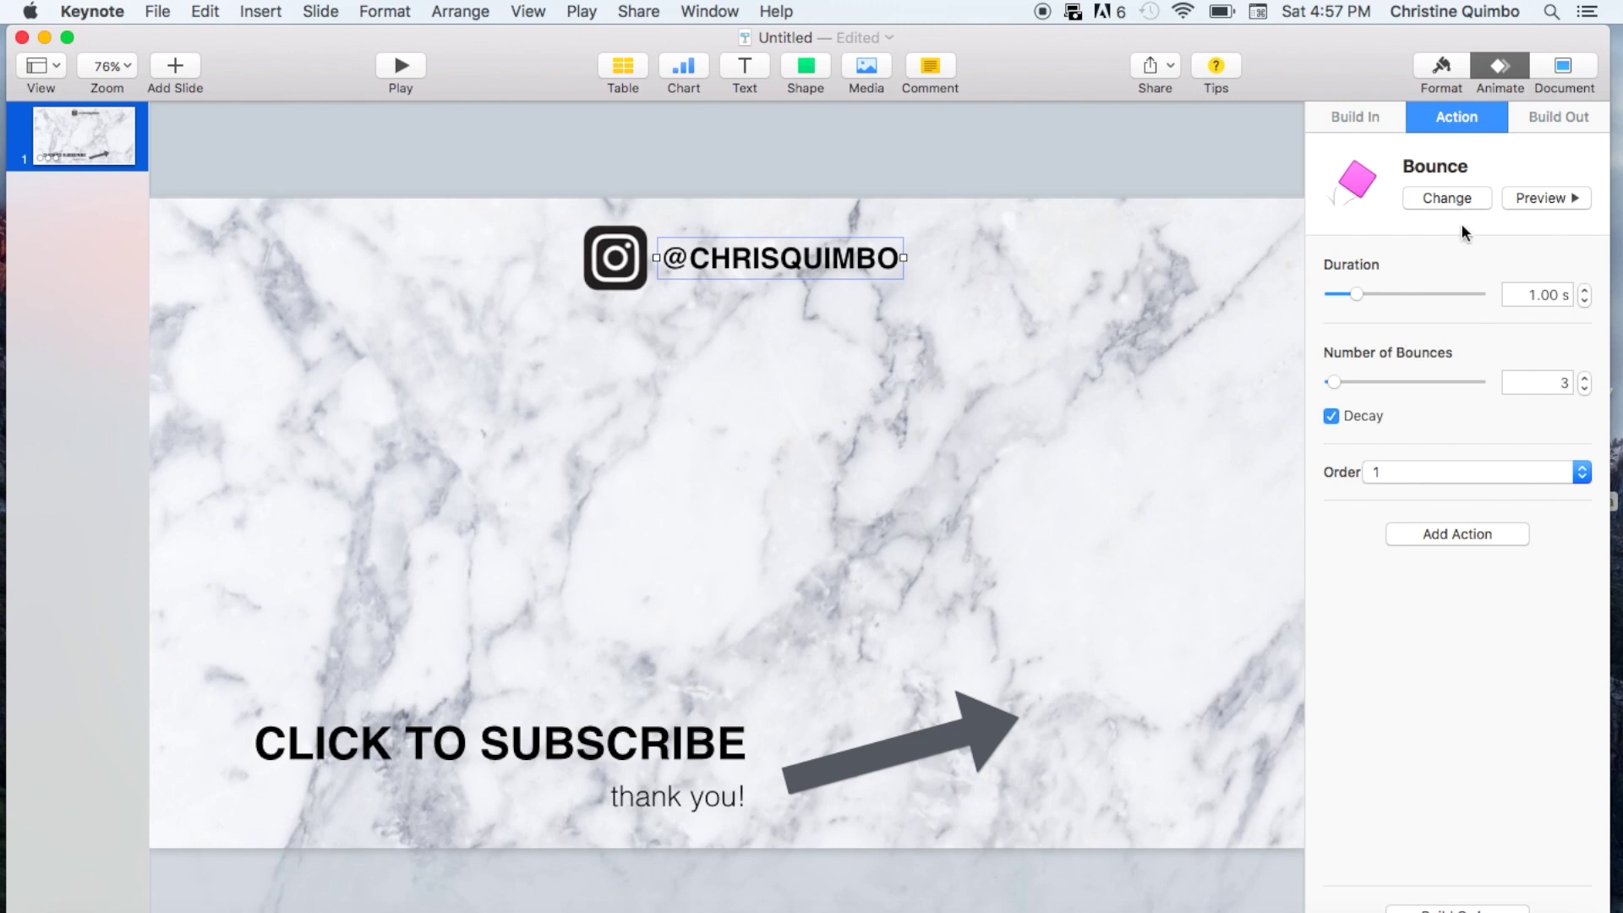
click(1447, 198)
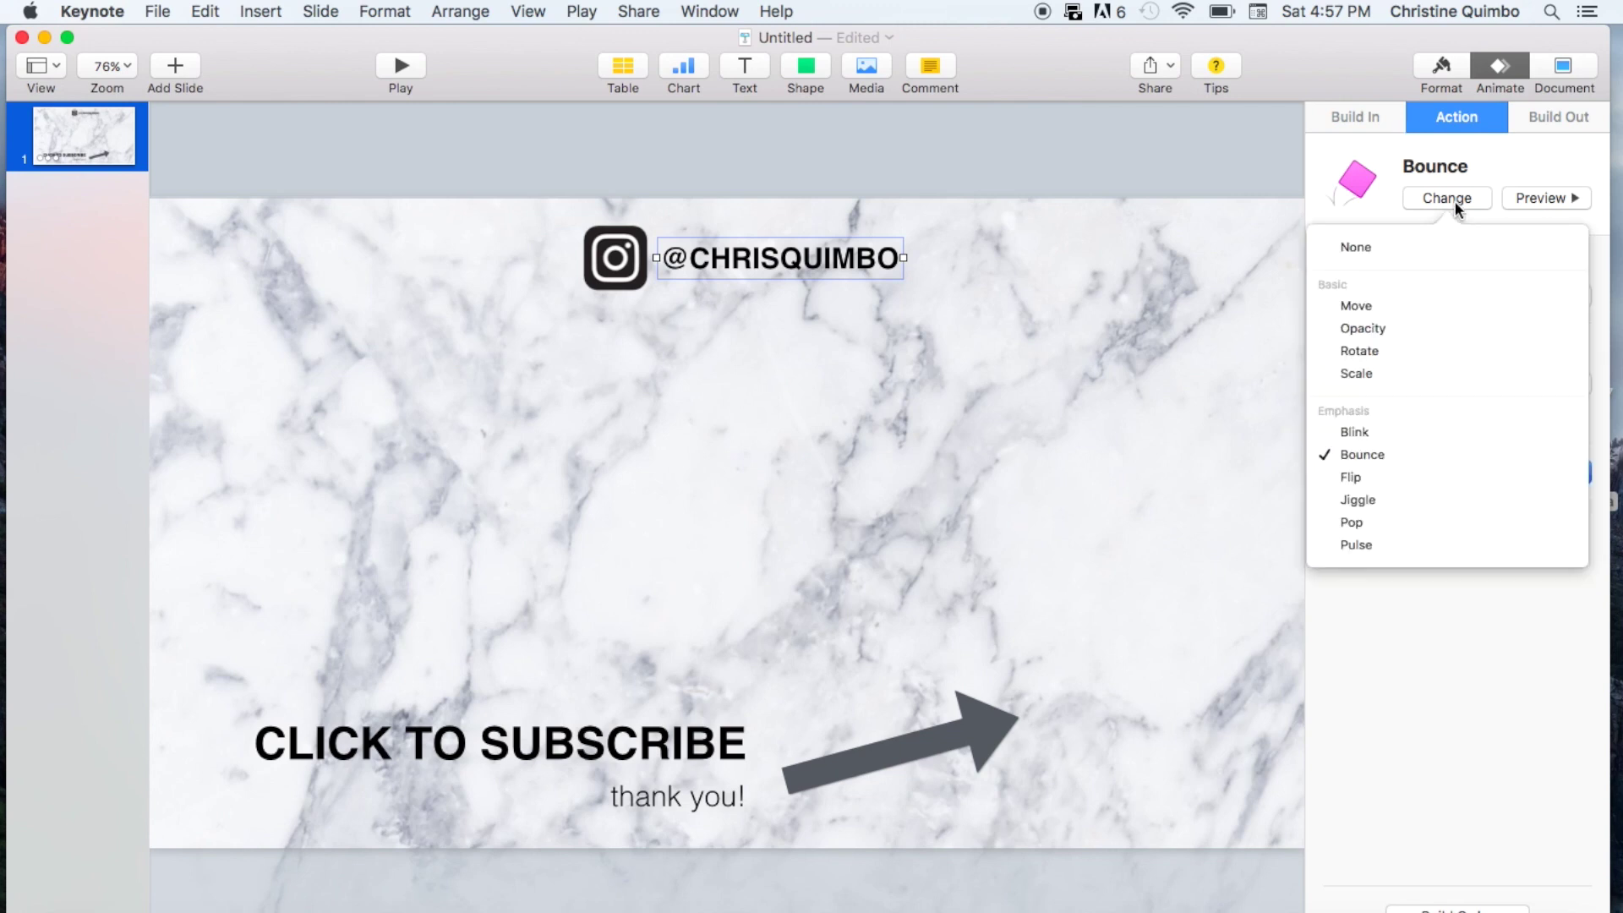
click(1371, 499)
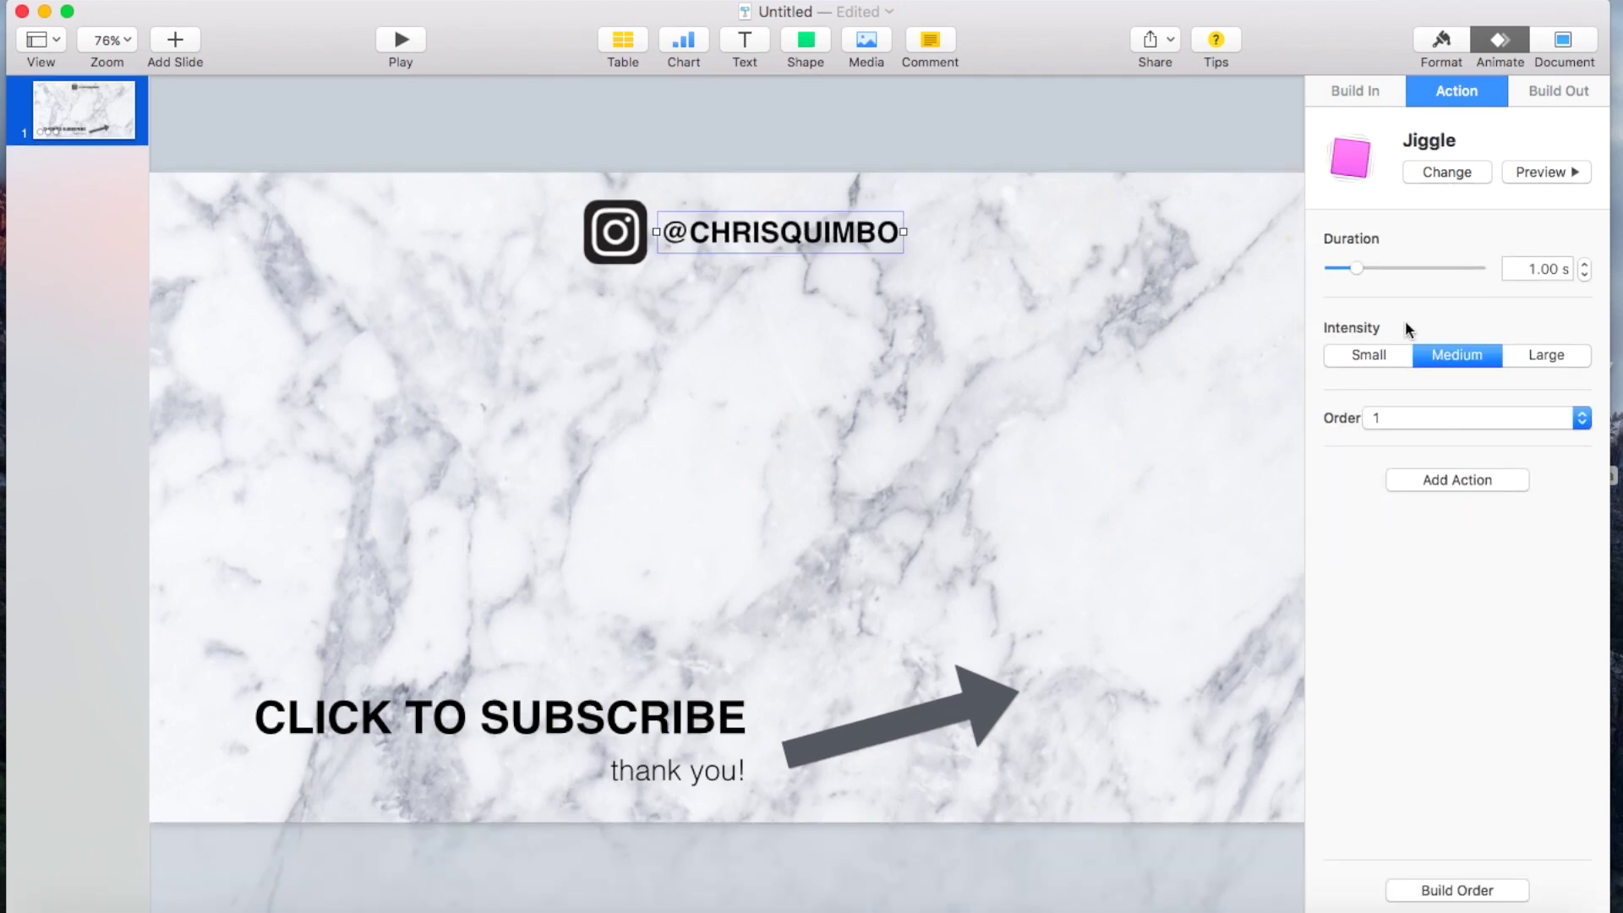
Step: Check the Build Order so the handle's Jiggle plays before the arrow's Pulse, and preview
click(1457, 890)
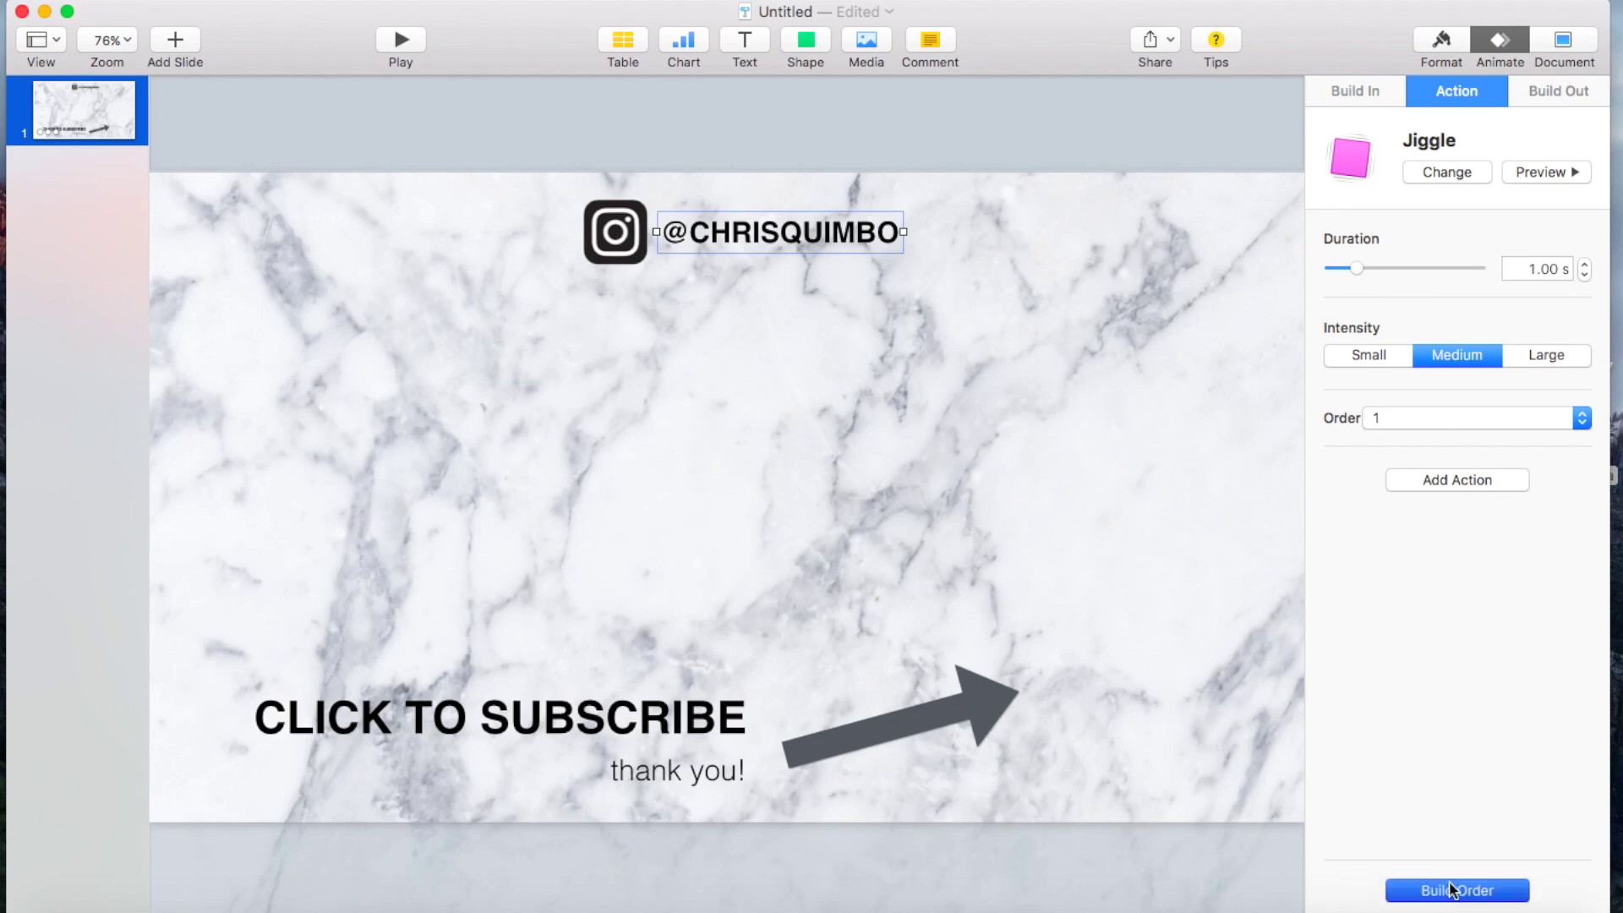
click(1454, 443)
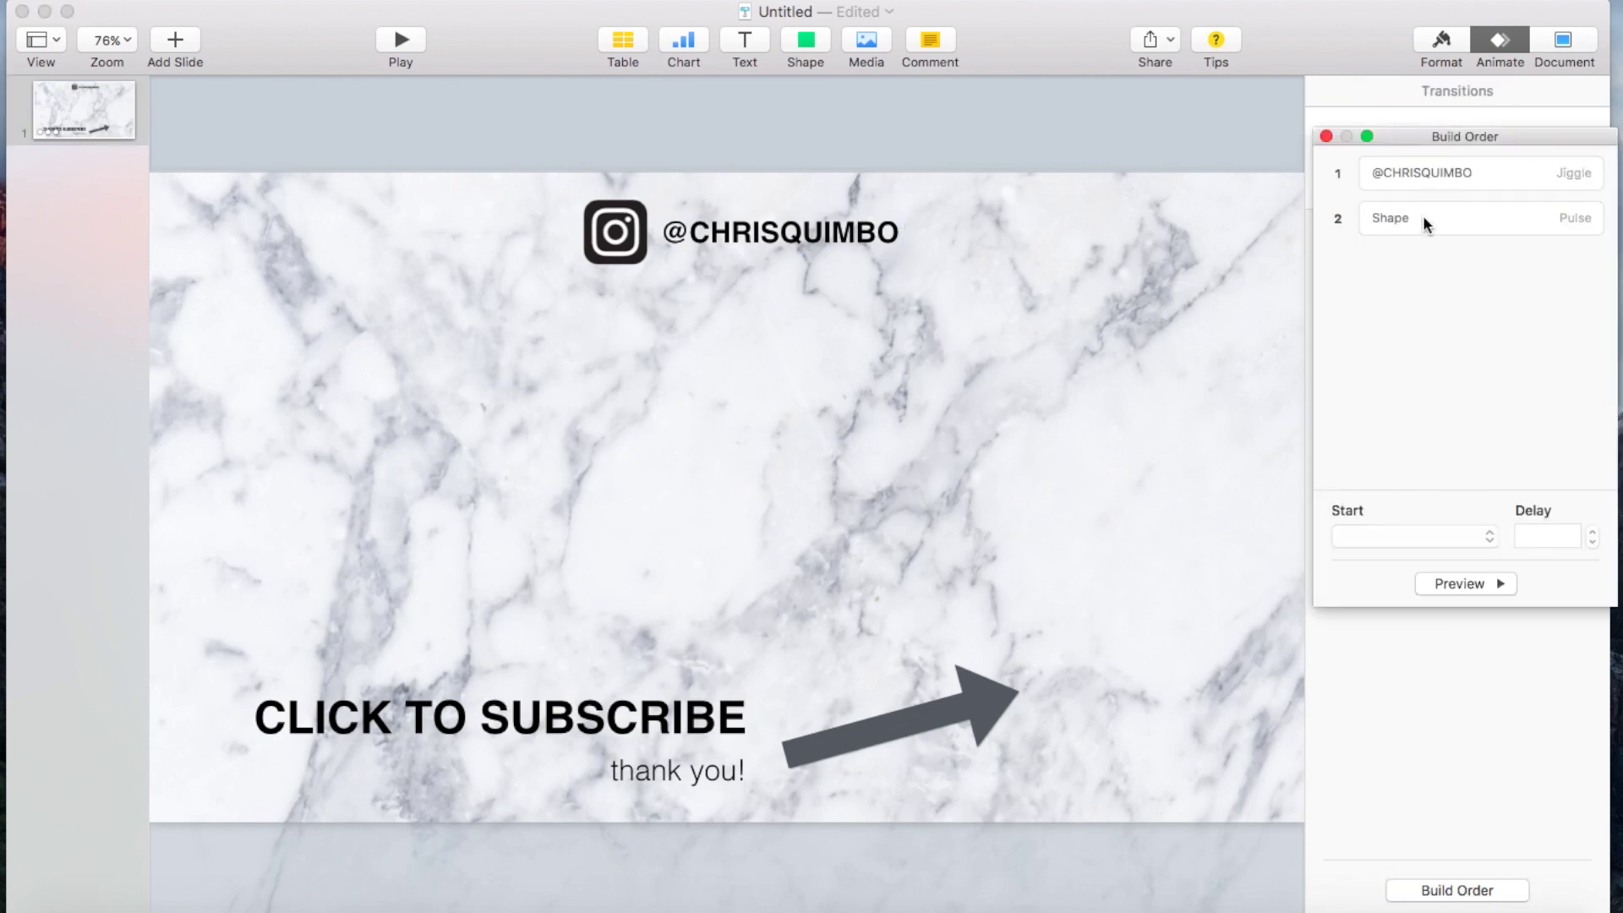
mouse_move(1423, 218)
mouse_down()
mouse_move(1425, 164)
mouse_move(1412, 206)
mouse_up()
click(1455, 584)
click(1454, 584)
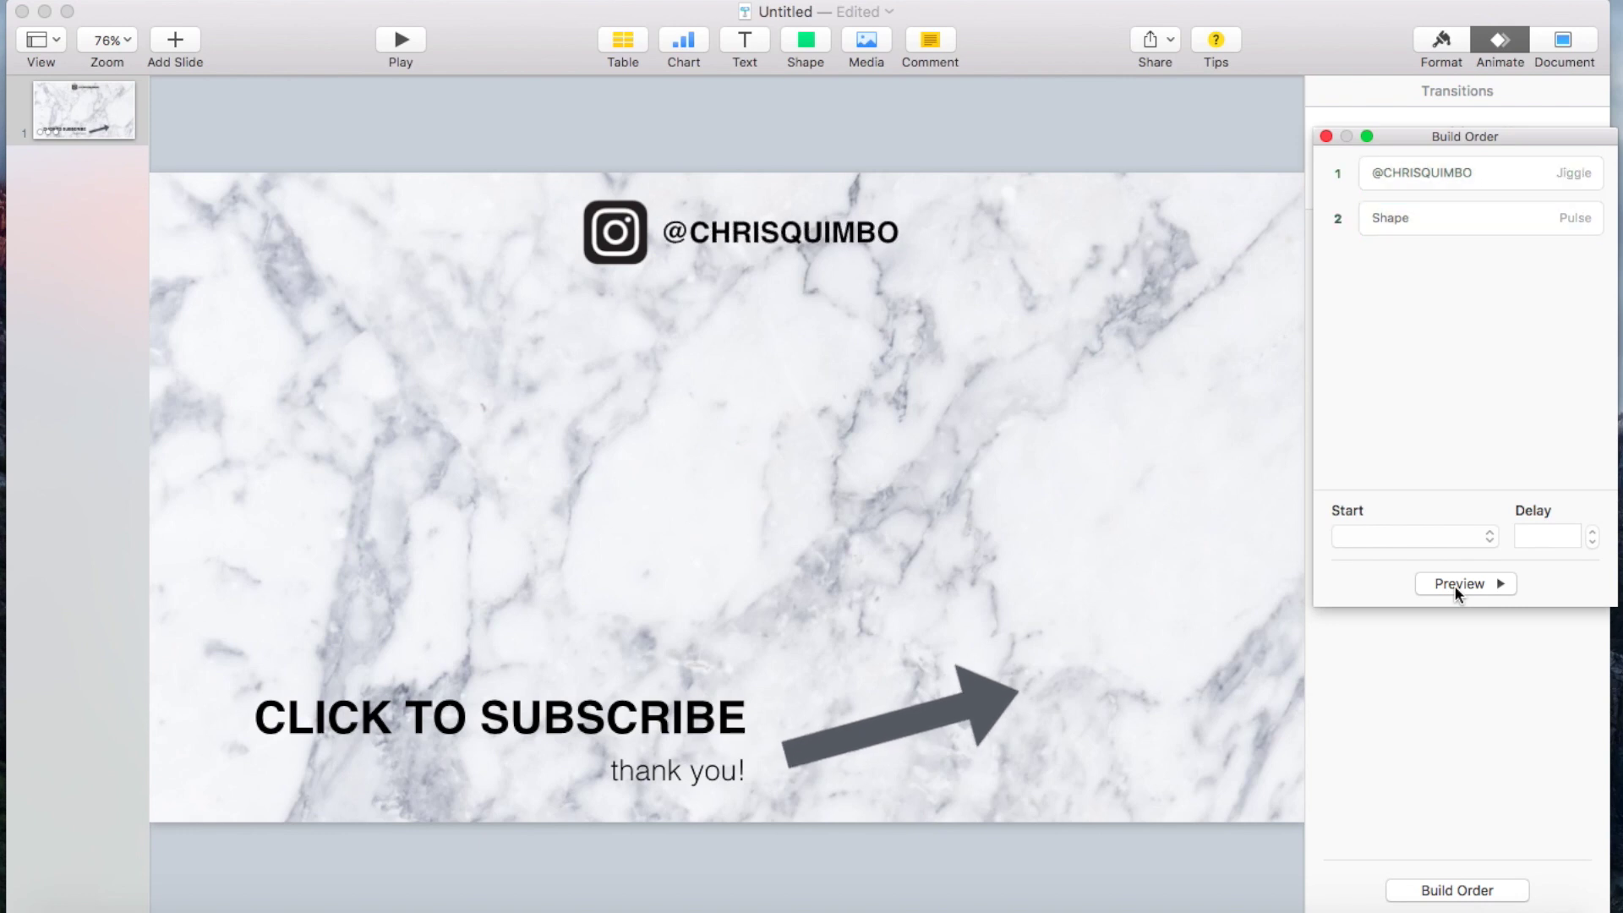
Step: Set the arrow's Pulse to 3 pulses at 103% scale and preview it
click(1401, 115)
click(1437, 218)
click(1326, 136)
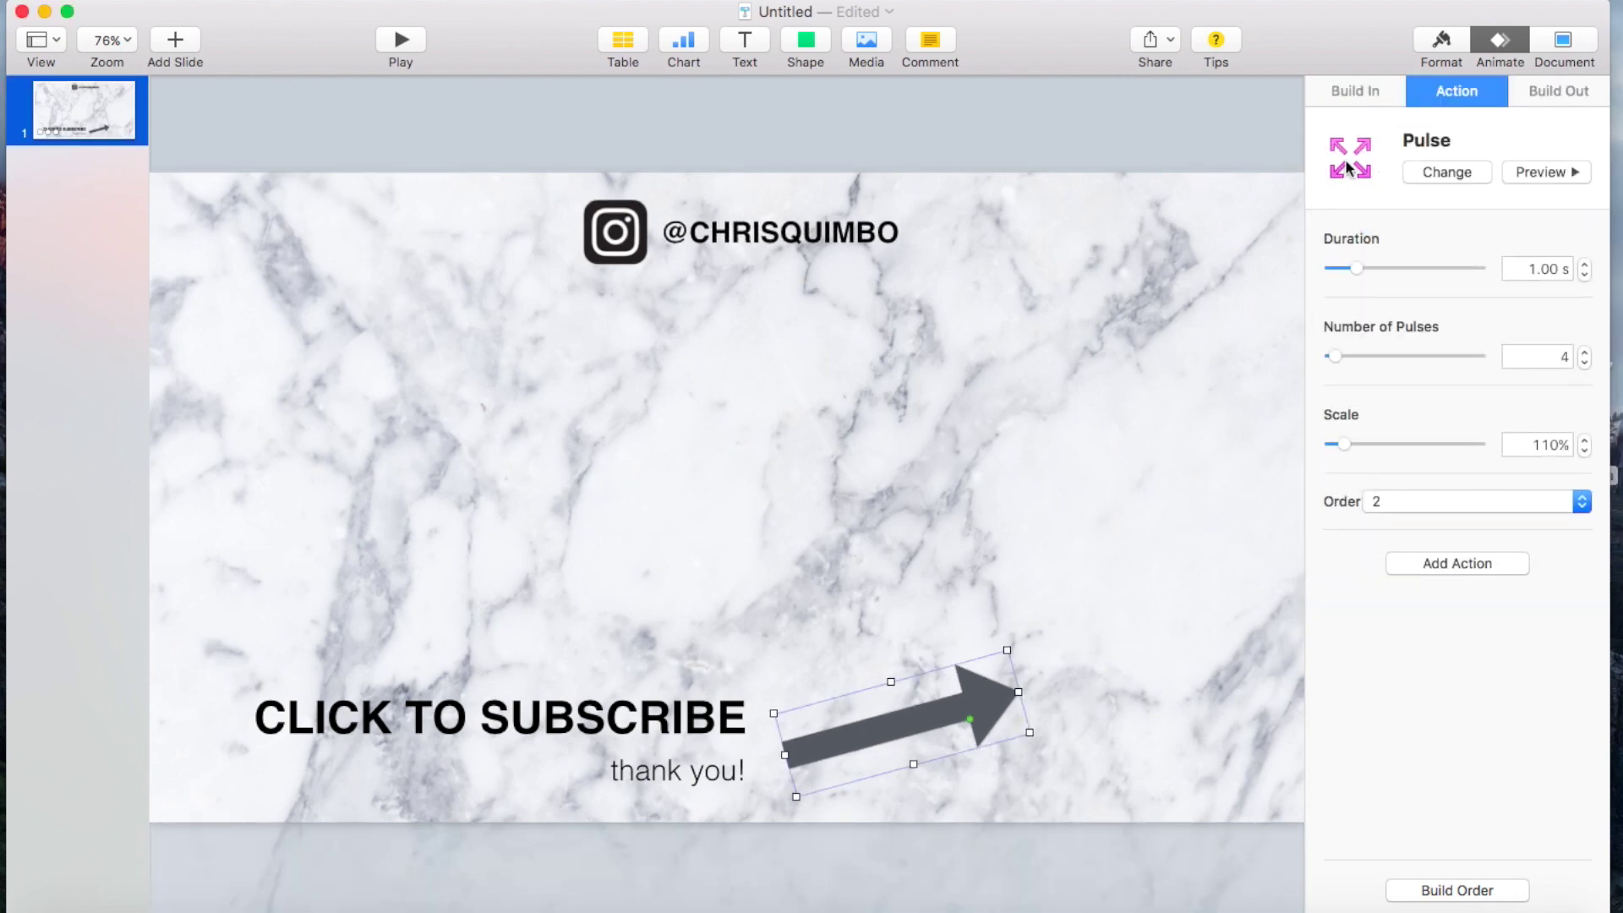
click(1584, 363)
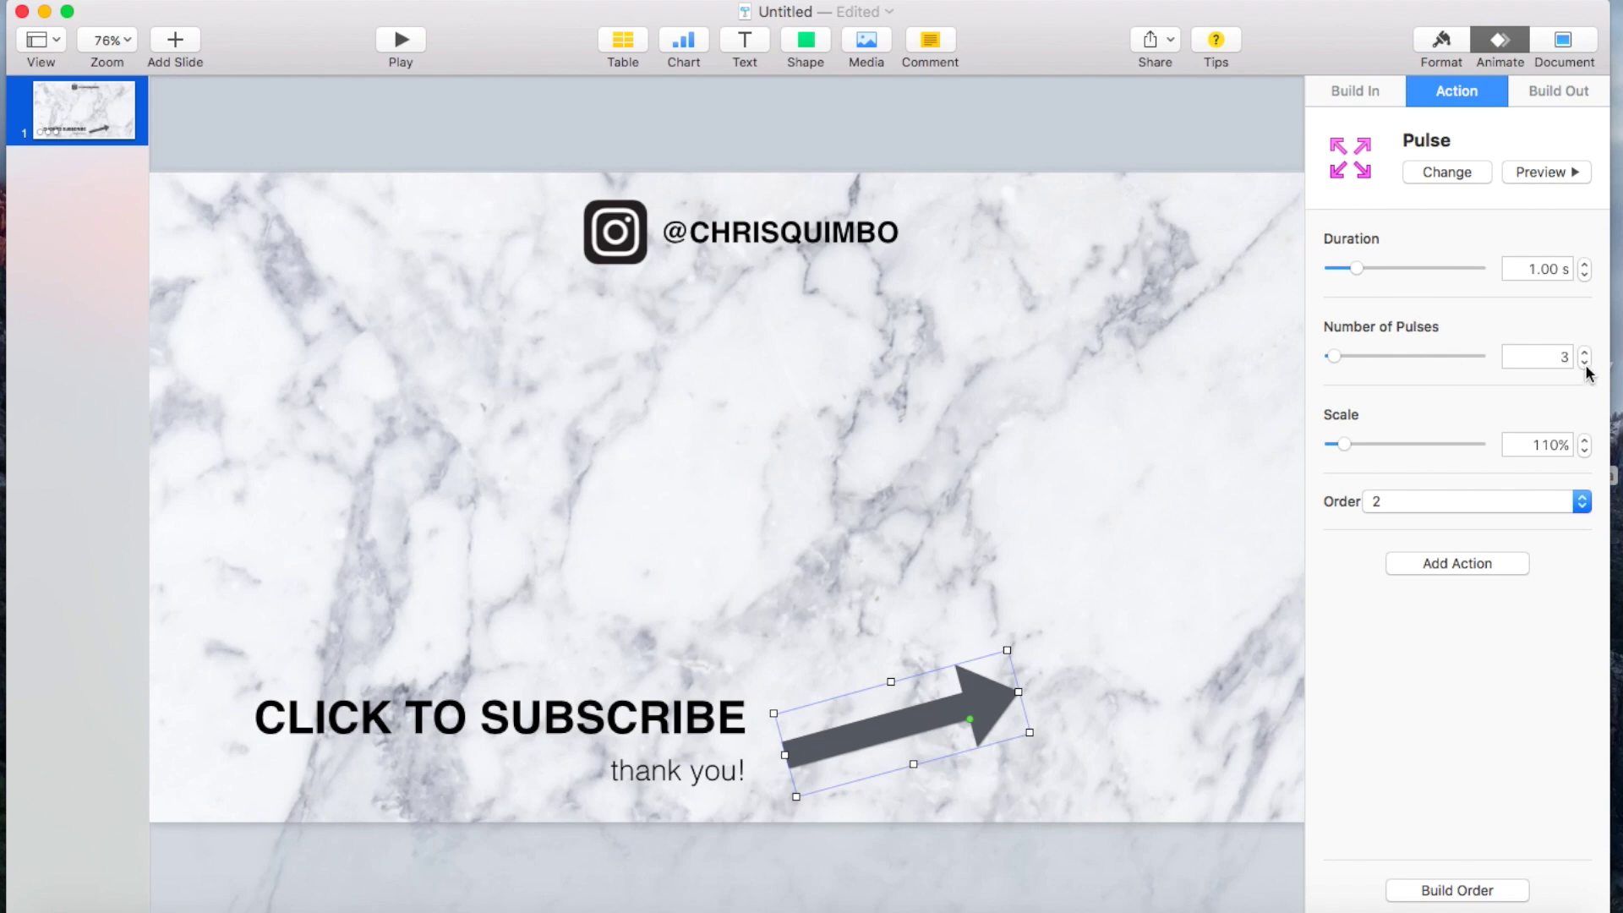
click(1585, 440)
click(1585, 450)
click(1585, 450)
click(1585, 449)
click(1585, 450)
click(1584, 449)
click(1585, 450)
click(1526, 178)
click(1583, 439)
click(1553, 172)
Step: Deselect the arrow and hide the animation inspector so the marble slide fills the canvas
click(1195, 135)
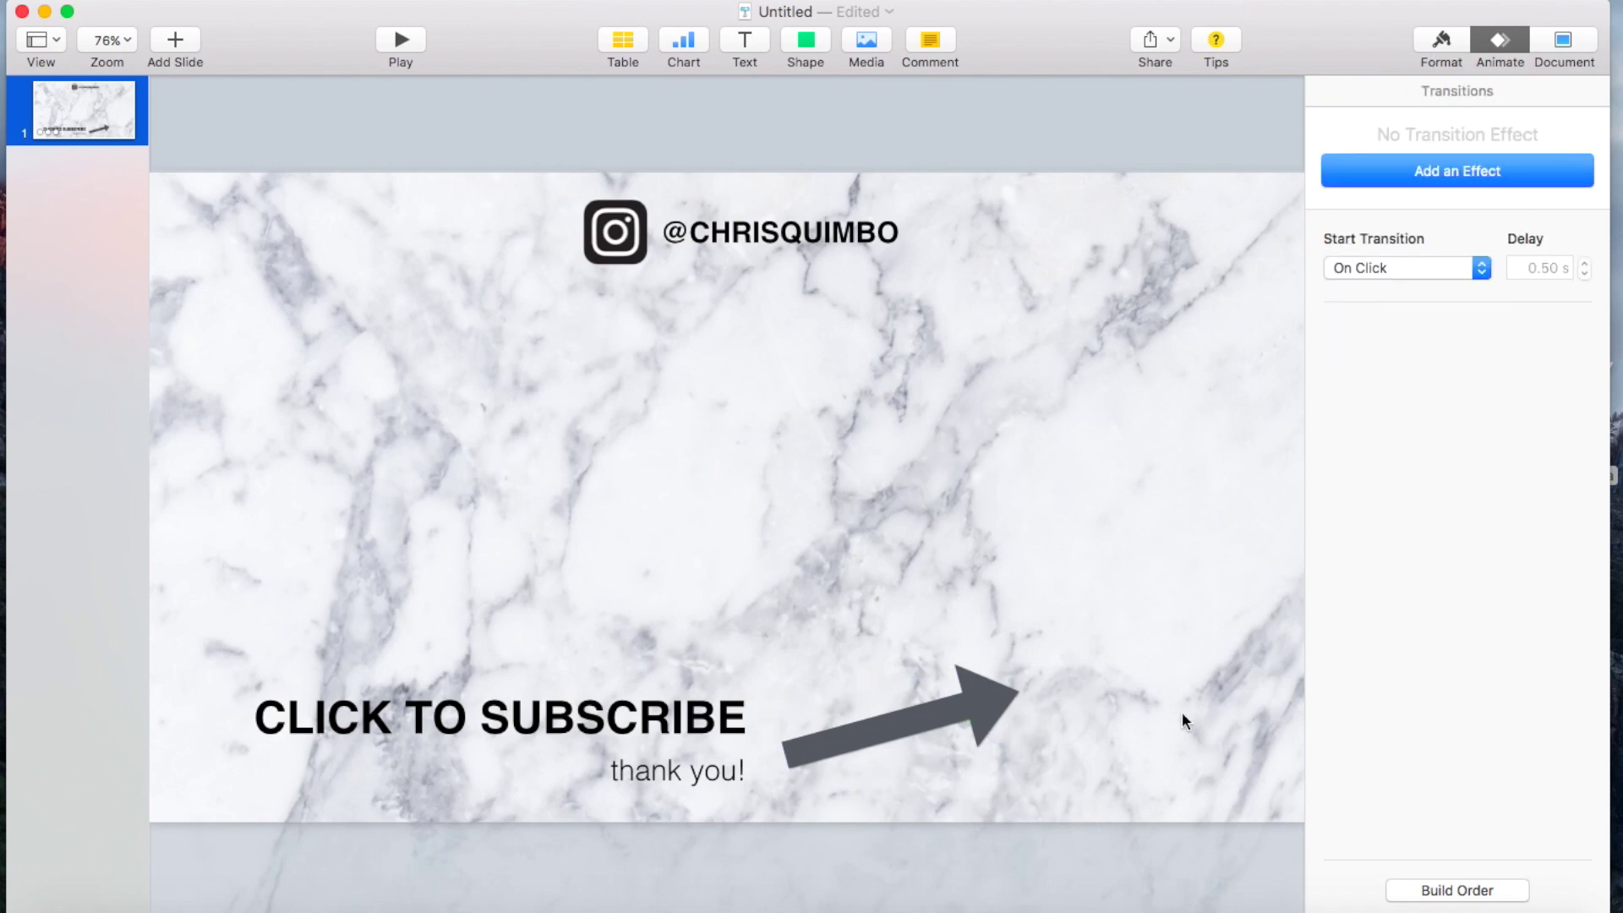
click(1506, 44)
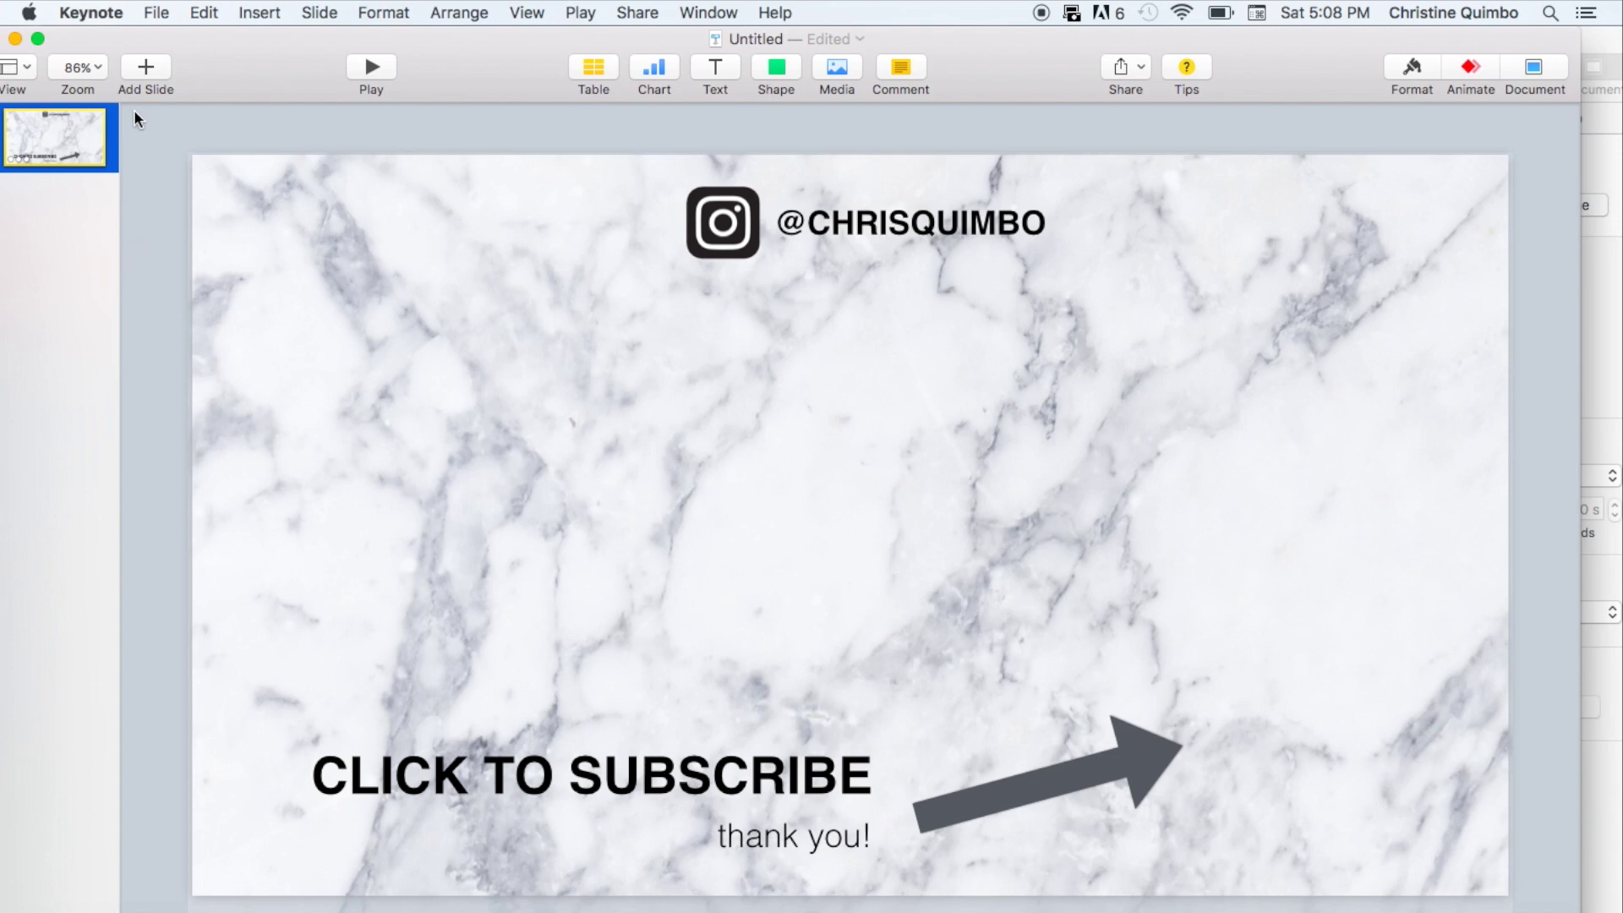
mouse_move(124, 28)
mouse_down()
mouse_move(175, 33)
mouse_move(152, 40)
mouse_up()
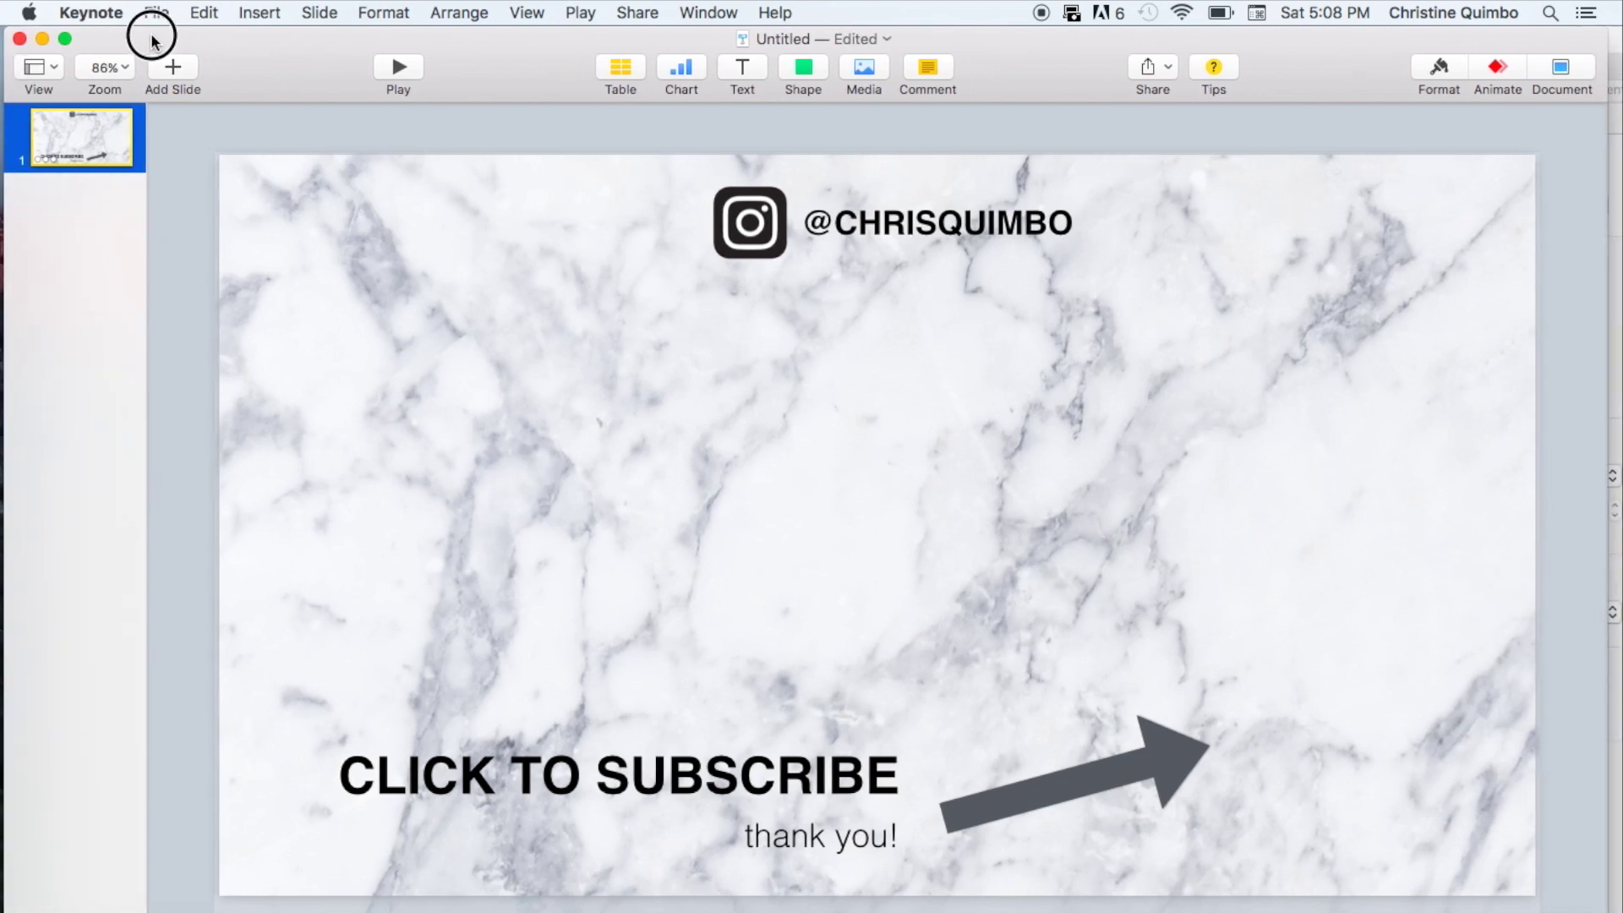
click(155, 12)
Step: Export to QuickTime as Self-Playing with 0-second slide and build delays in 1080p
mouse_move(226, 245)
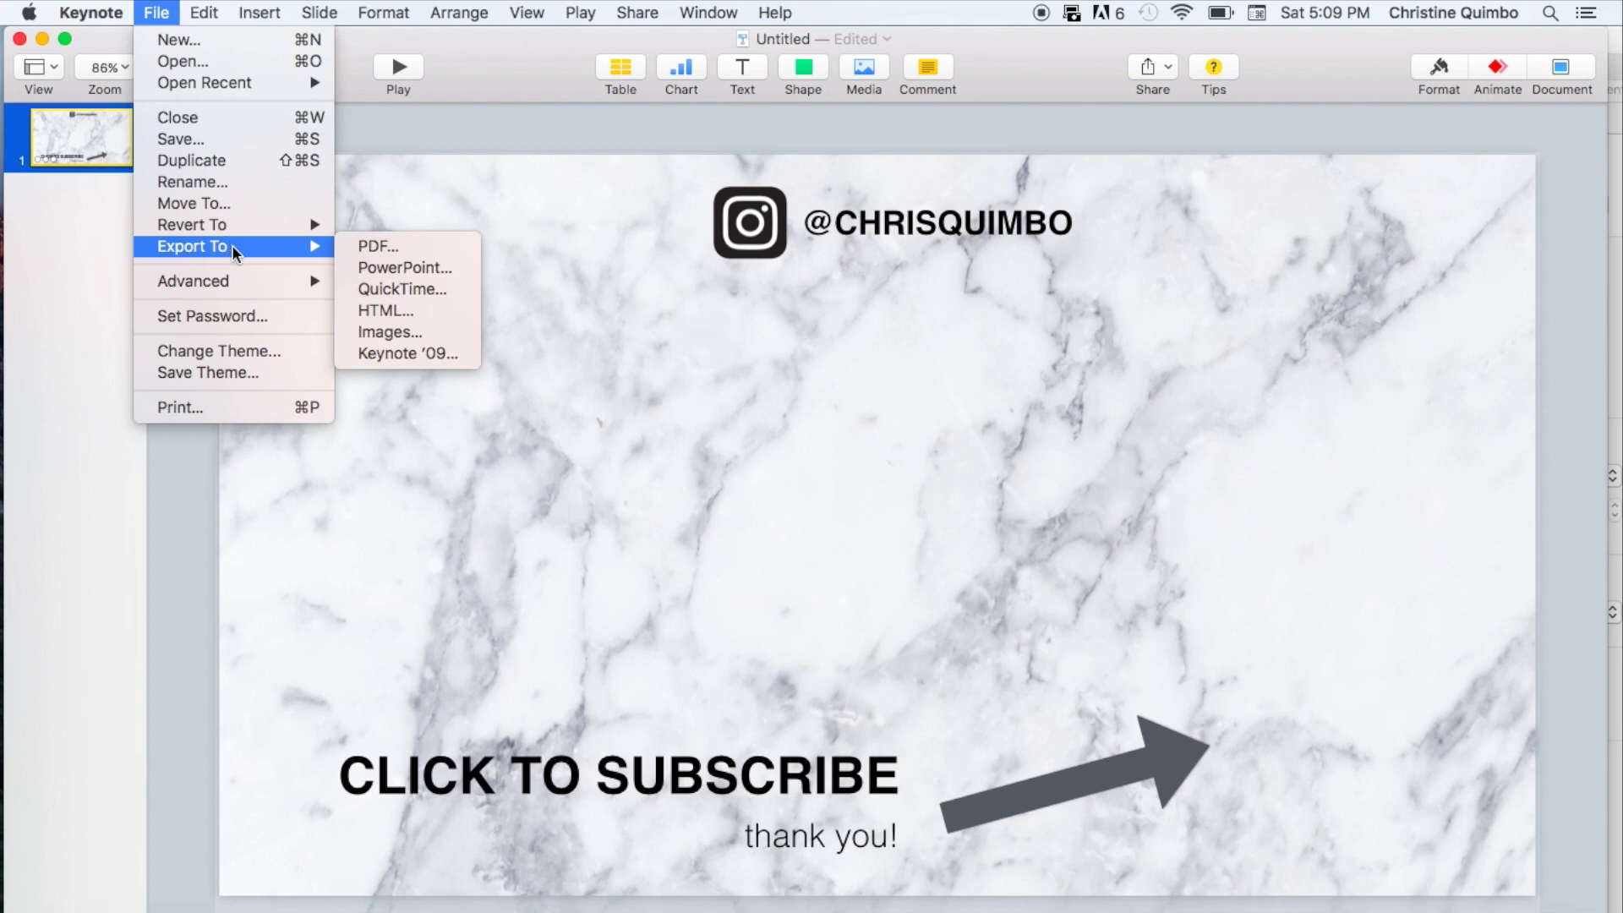
click(422, 291)
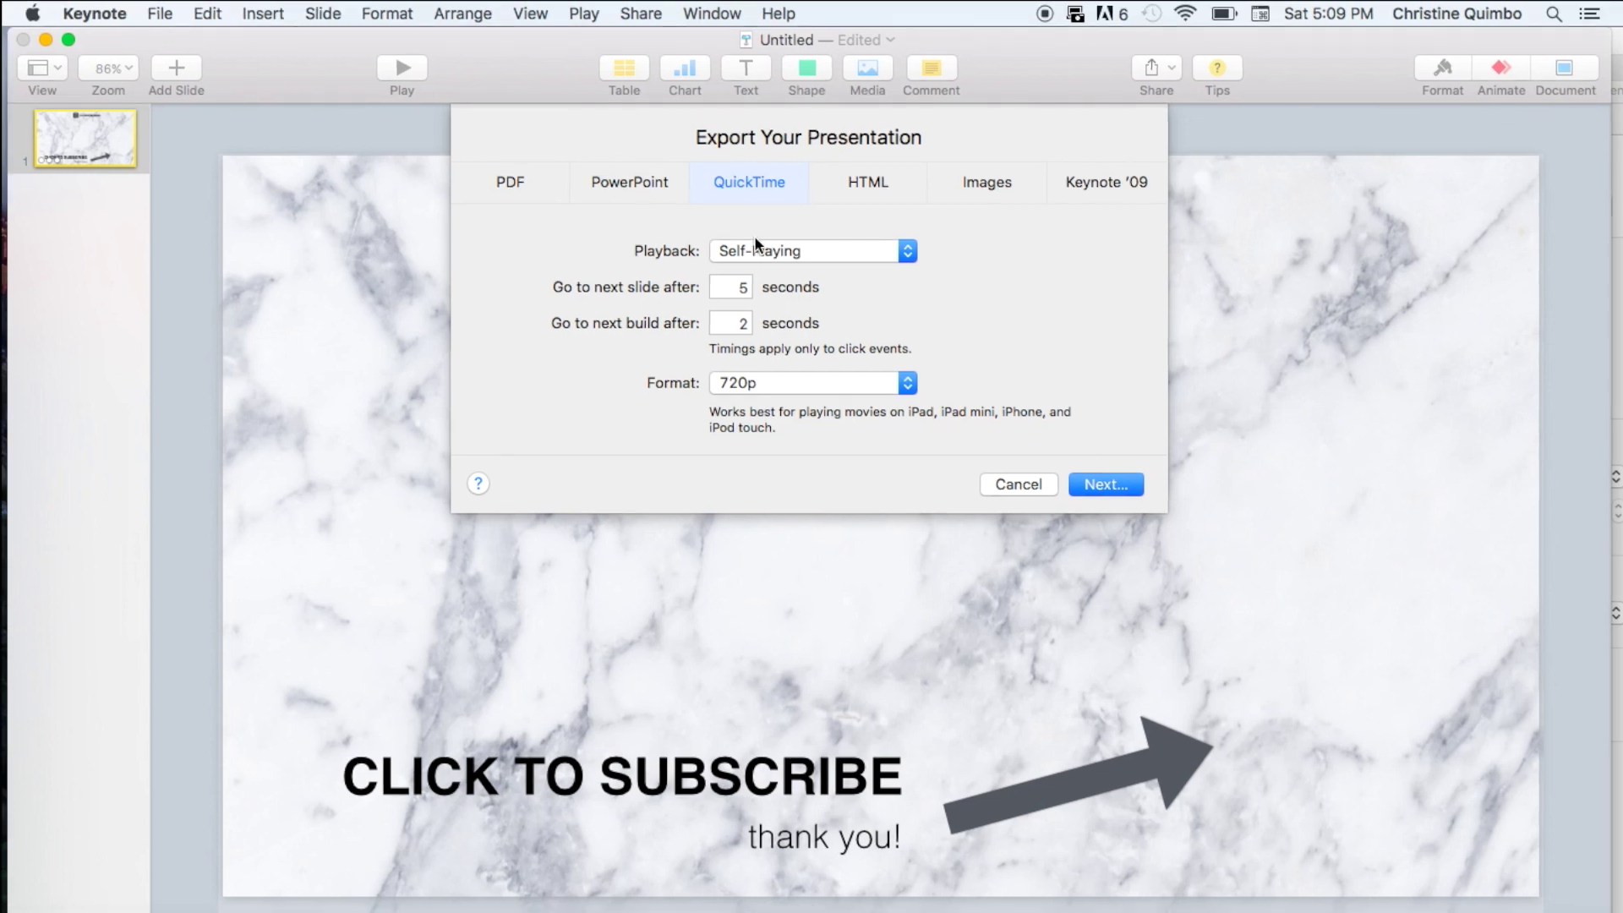
double_click(748, 290)
text(0)
key(Tab)
text(0)
click(779, 250)
click(779, 251)
click(823, 384)
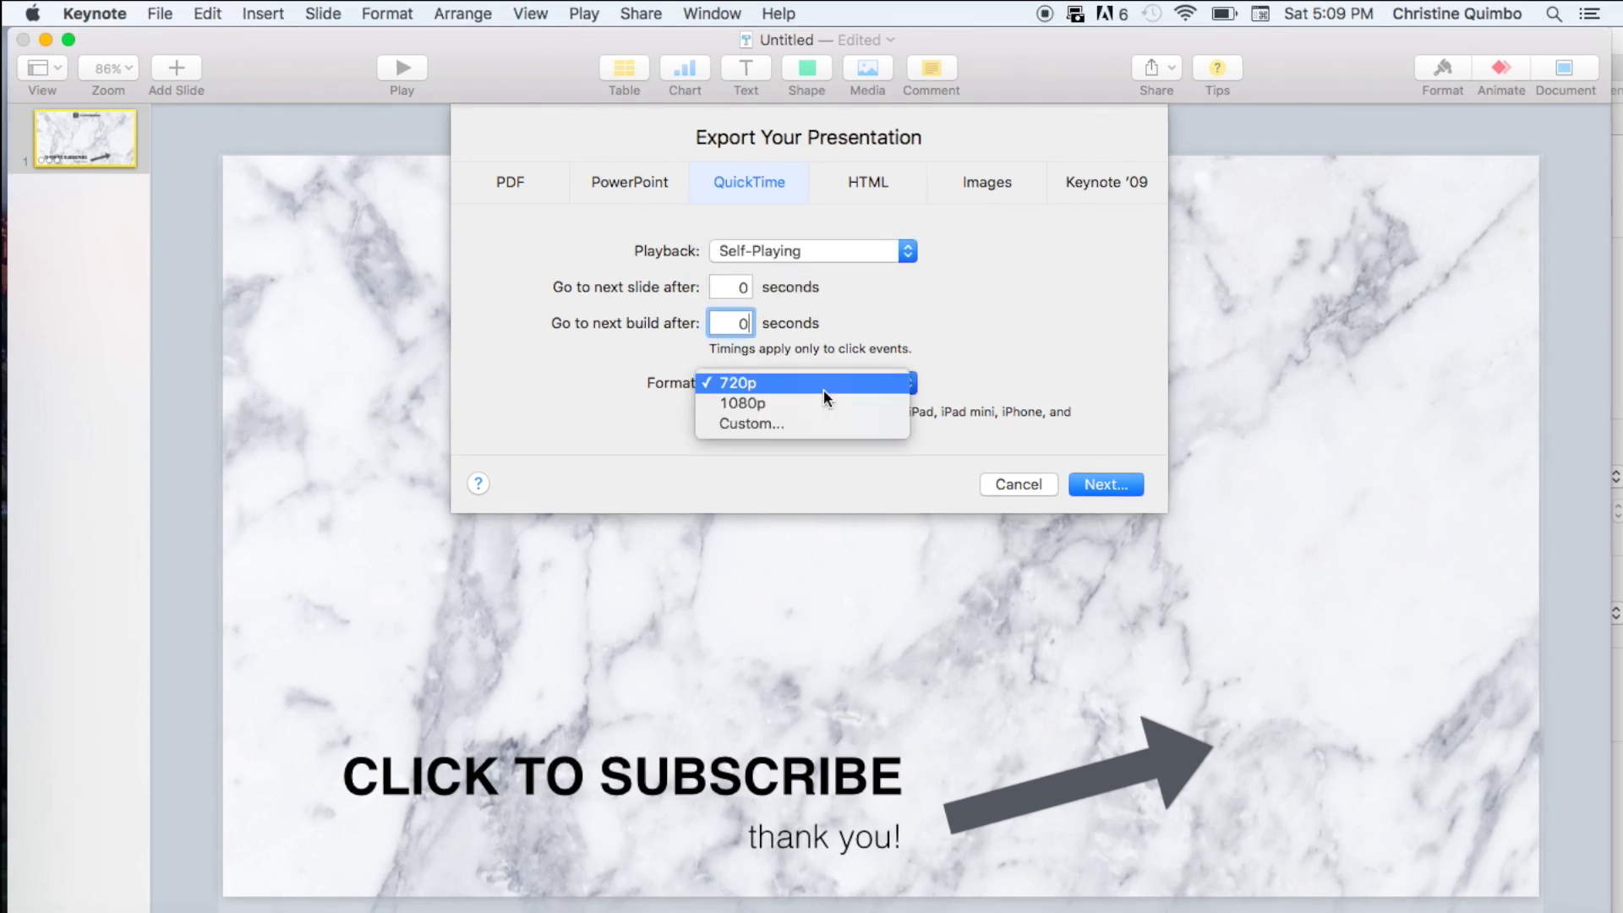
click(784, 403)
click(1126, 491)
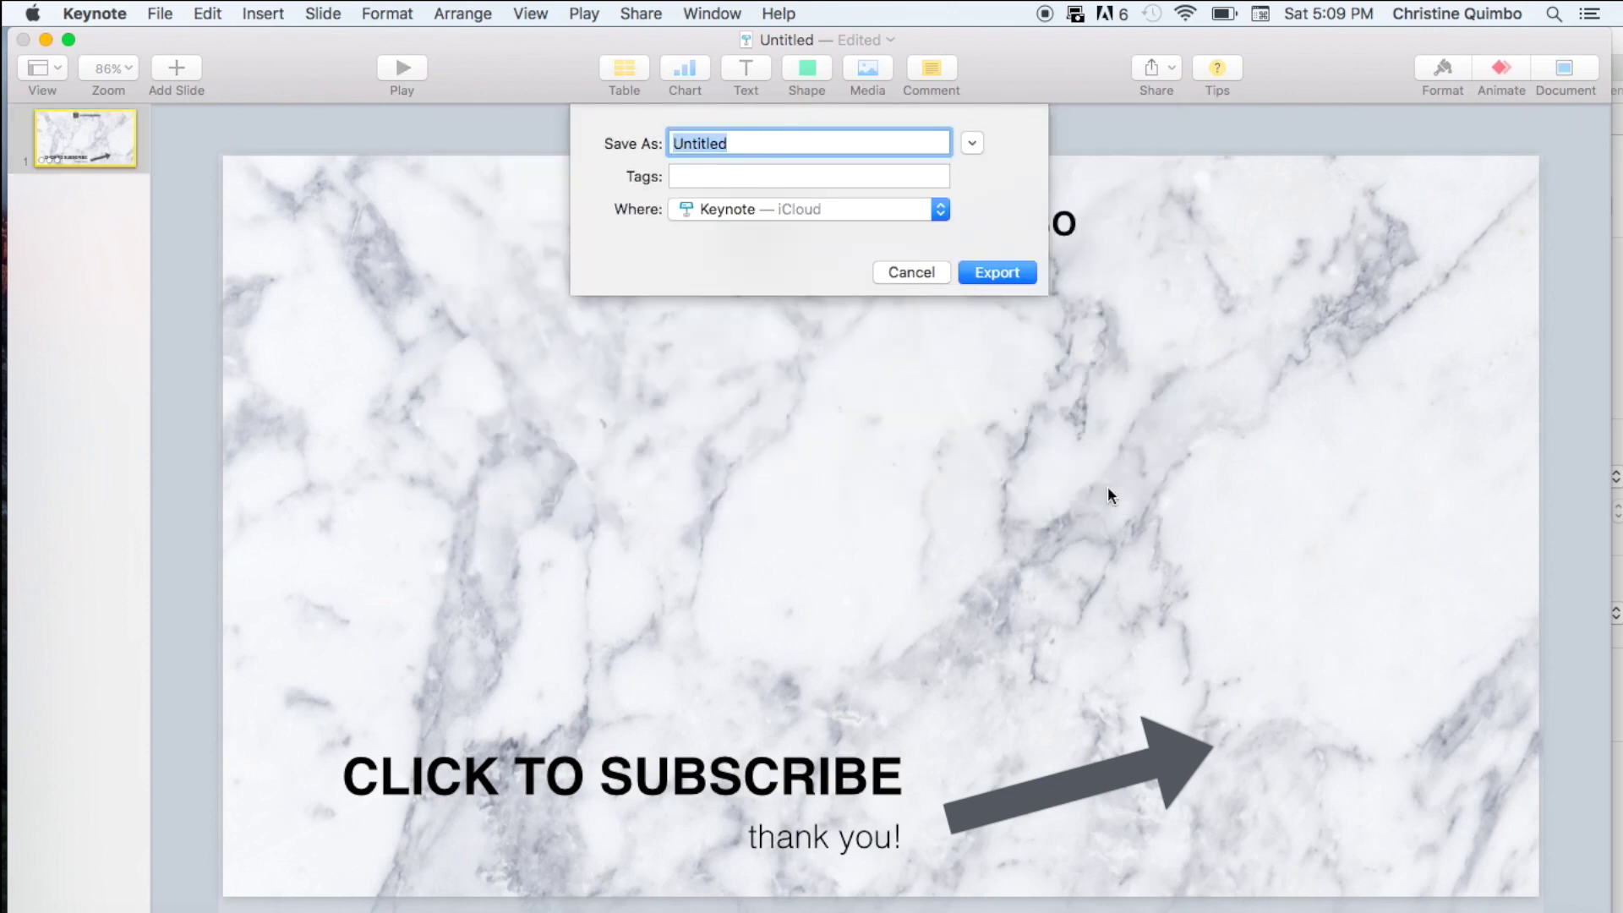
Step: Export the movie as 'endscreen 1' to the Desktop
text(endscreen 1)
click(824, 210)
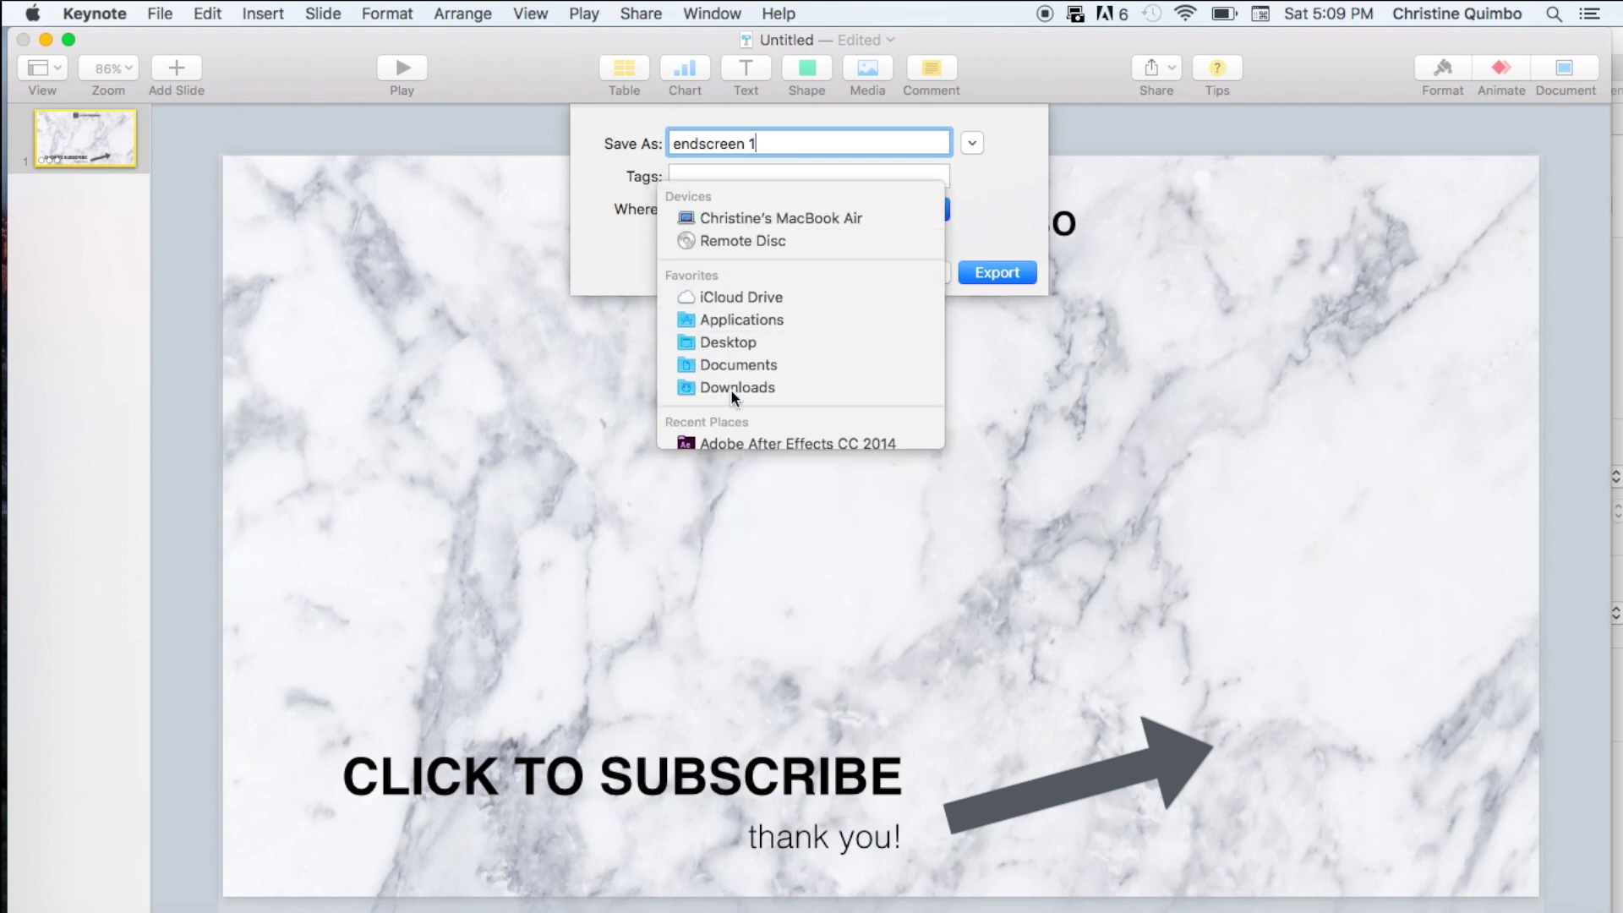
click(728, 342)
click(1008, 277)
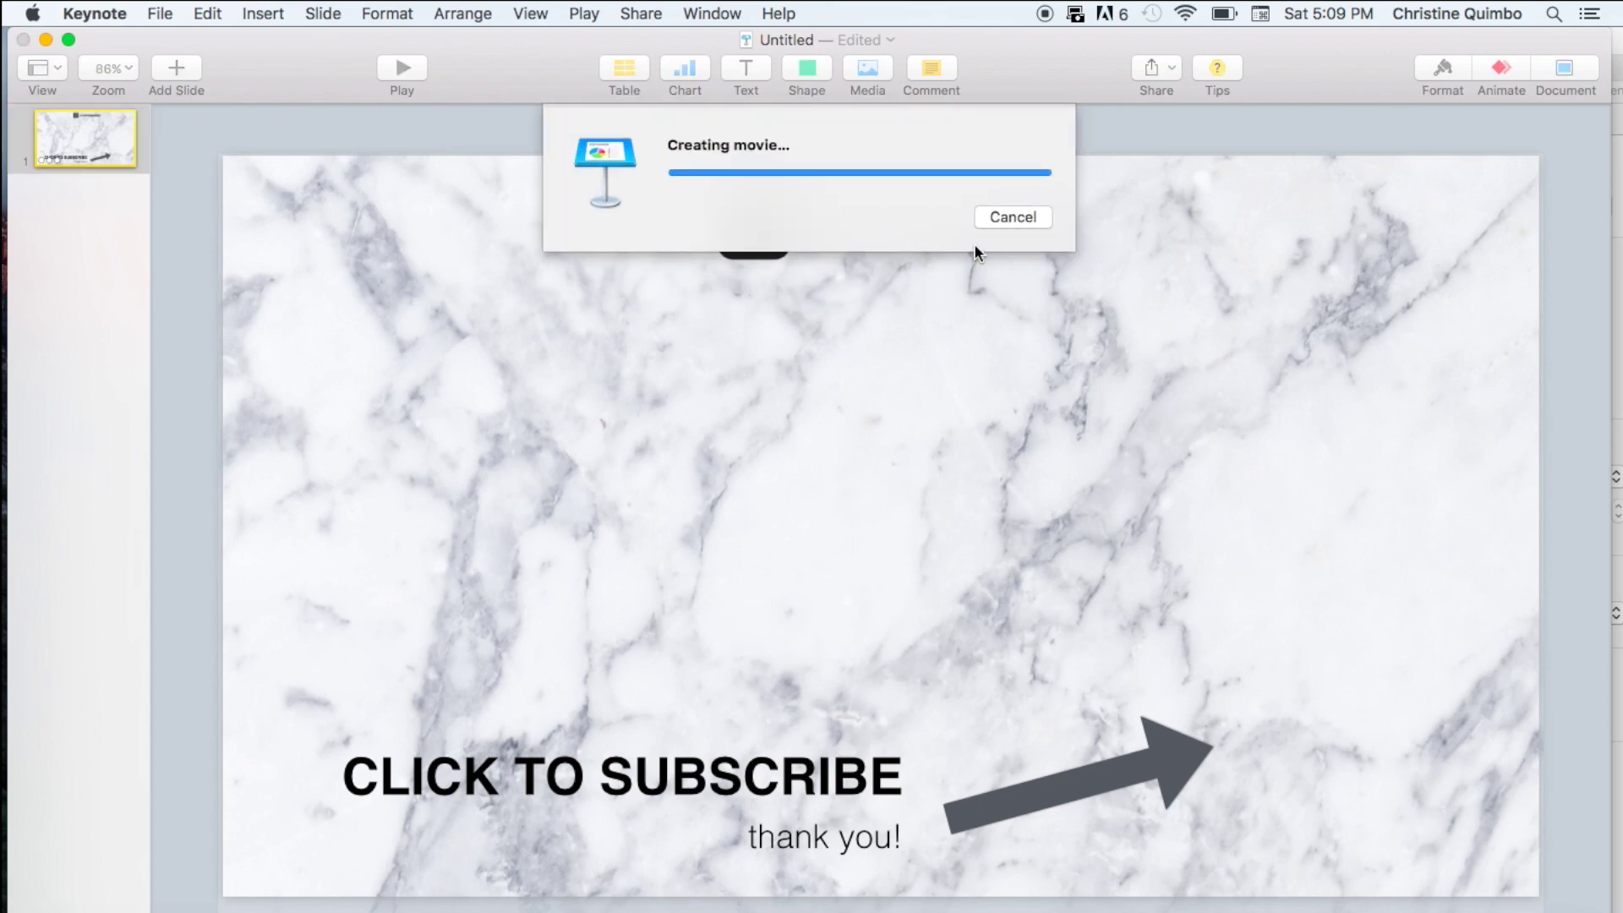
Step: Close the presentation and save it as 'endscreen keynote'
click(23, 40)
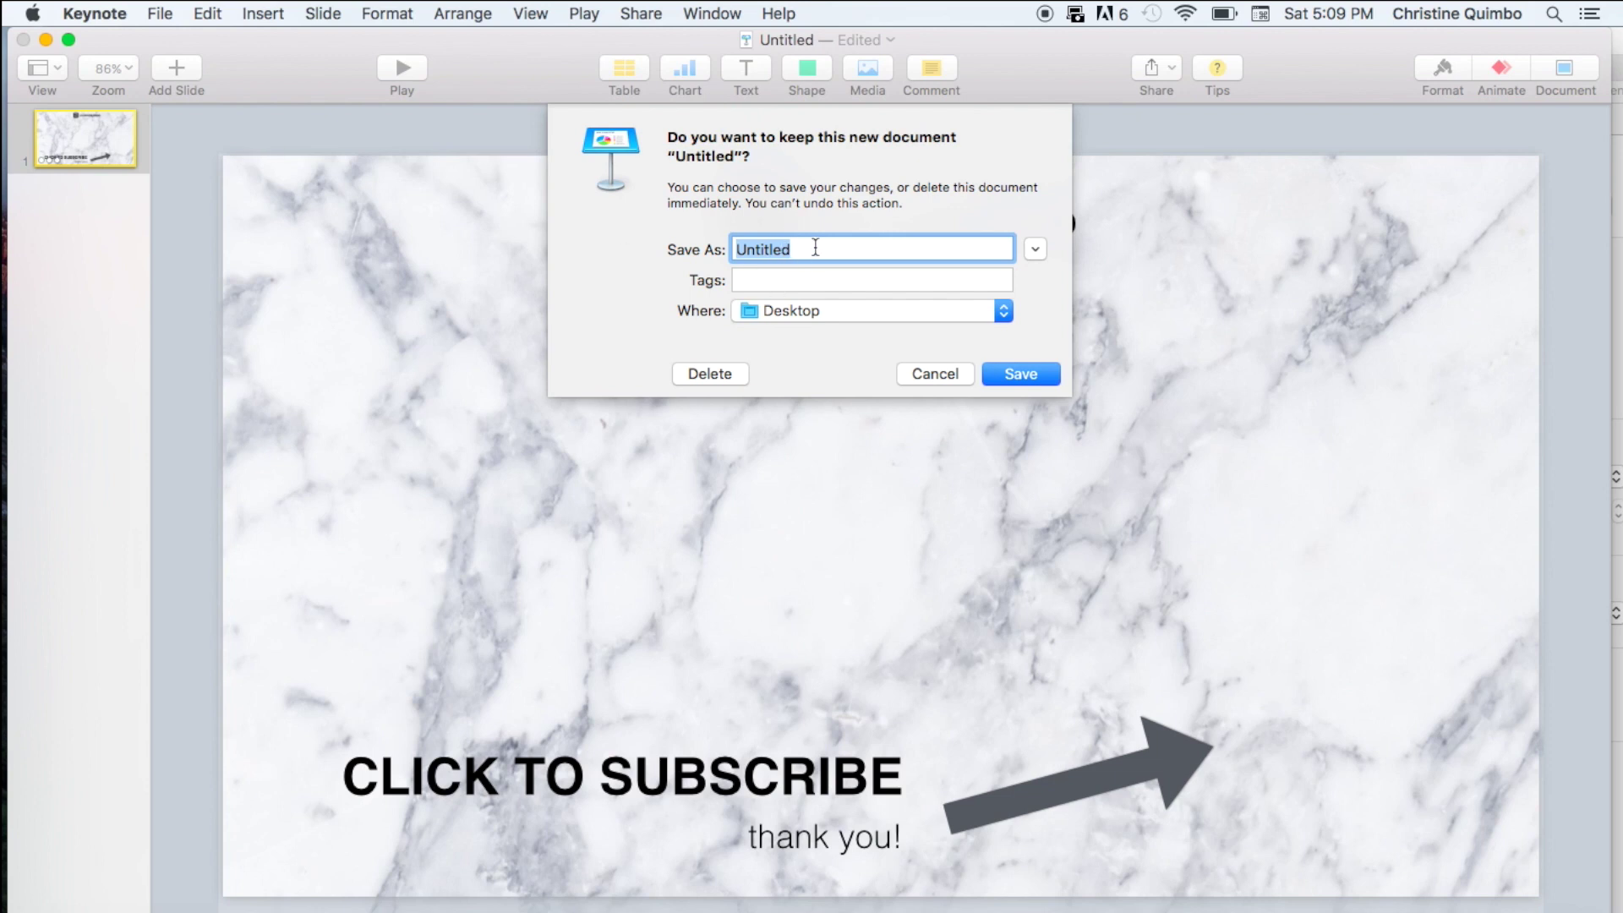
text(endscreen keynote)
click(1021, 374)
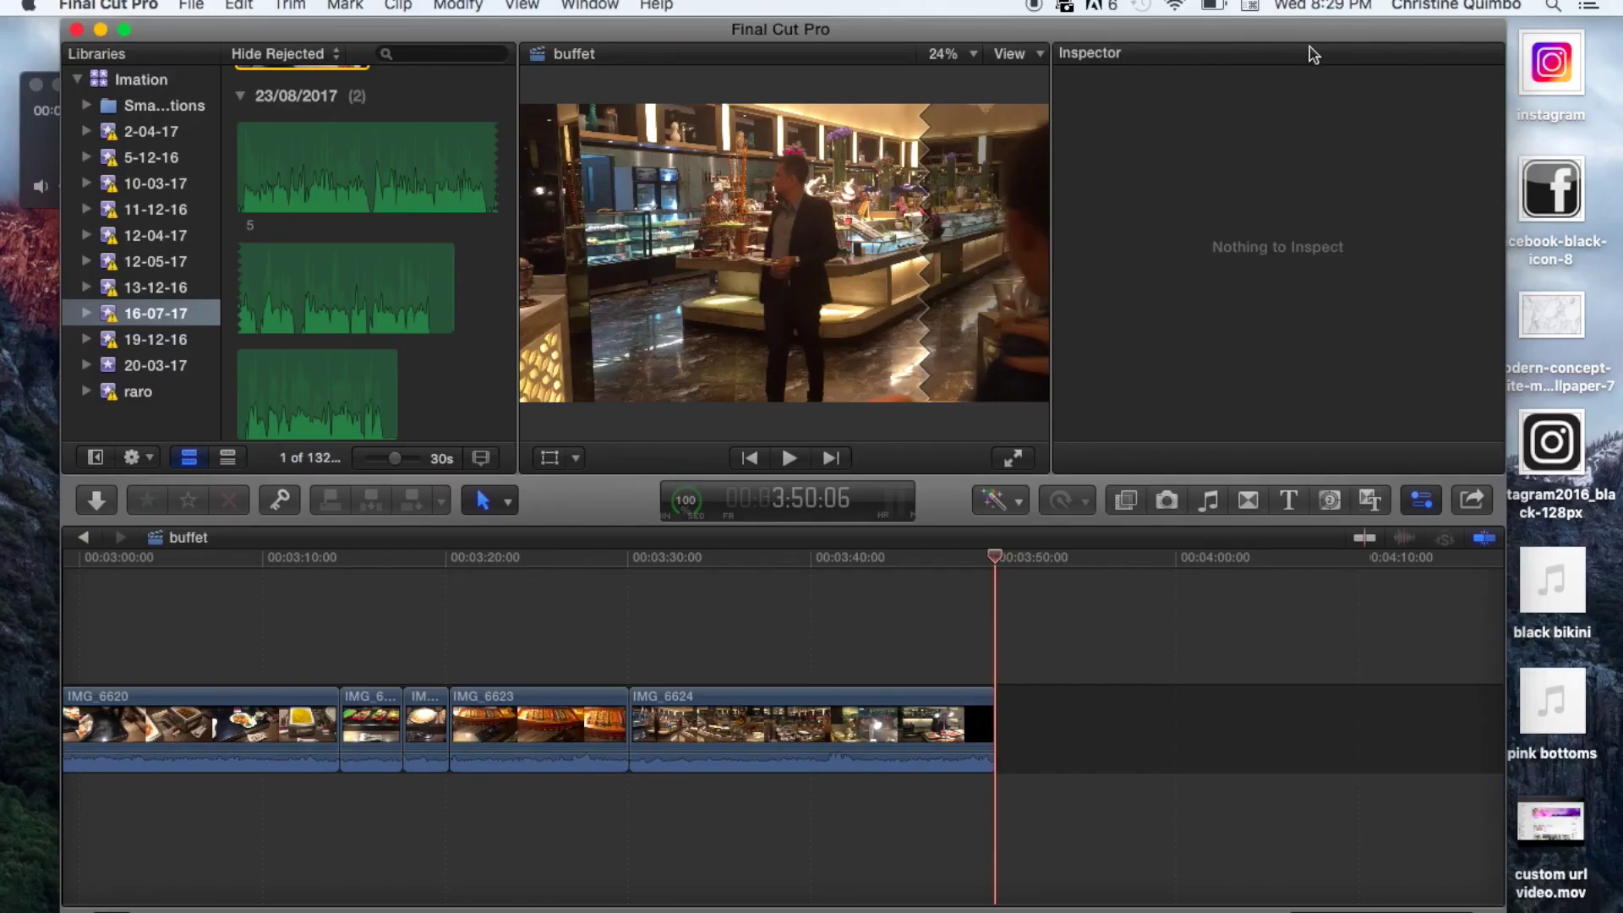
Step: Drag the endscreen 1 movie from the Desktop onto the end of the buffet timeline
drag(1306, 29, 1169, 16)
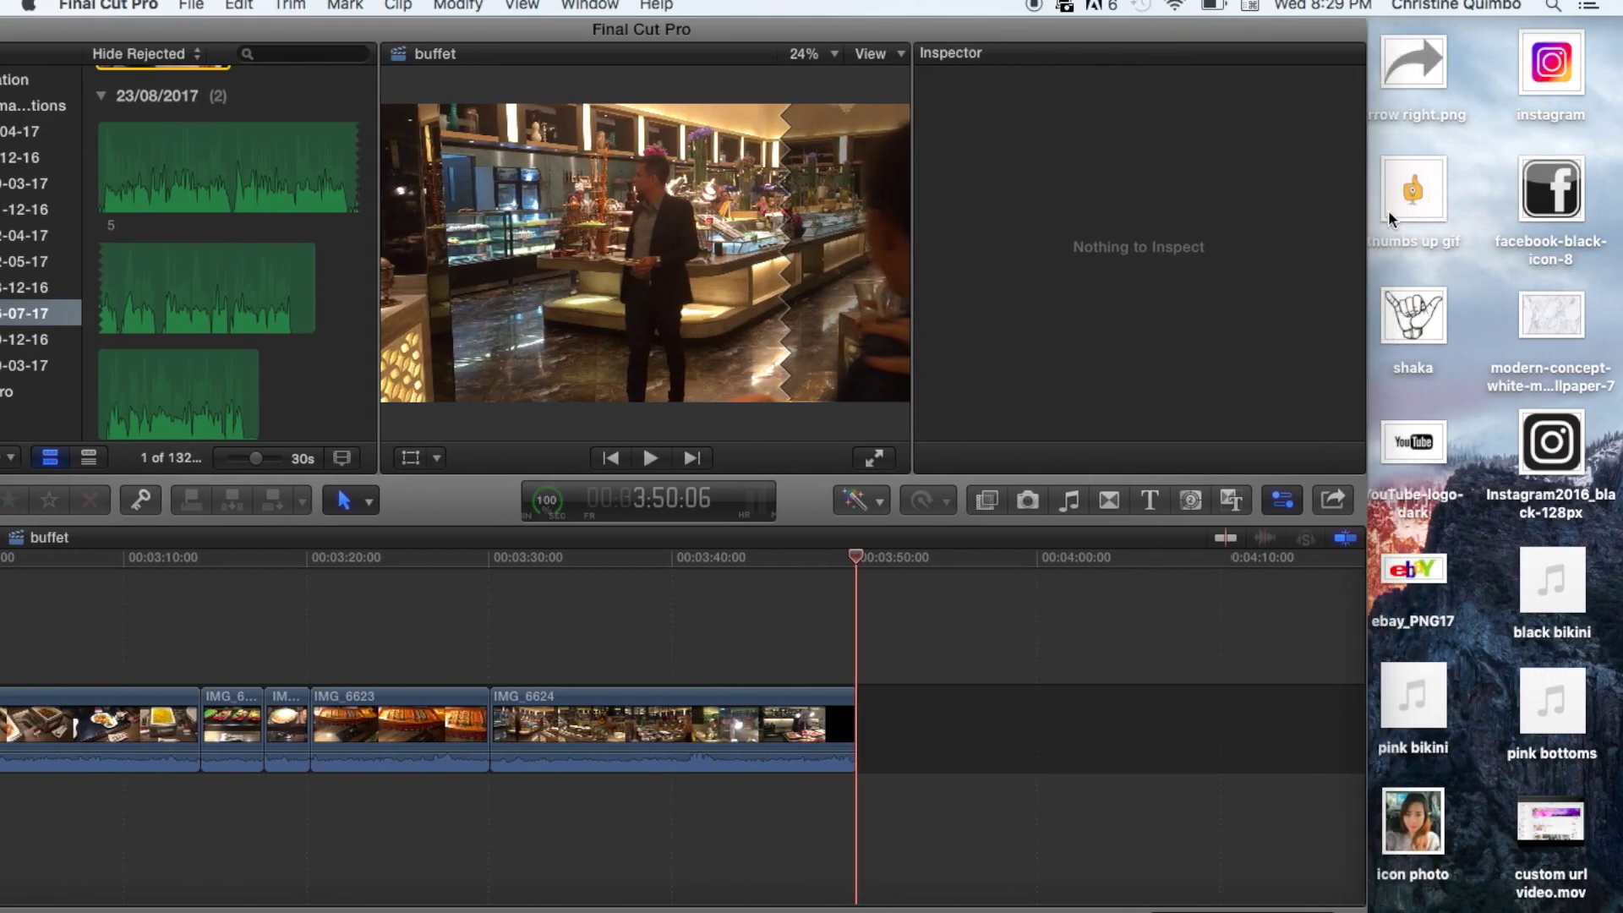
drag(1187, 42, 1047, 21)
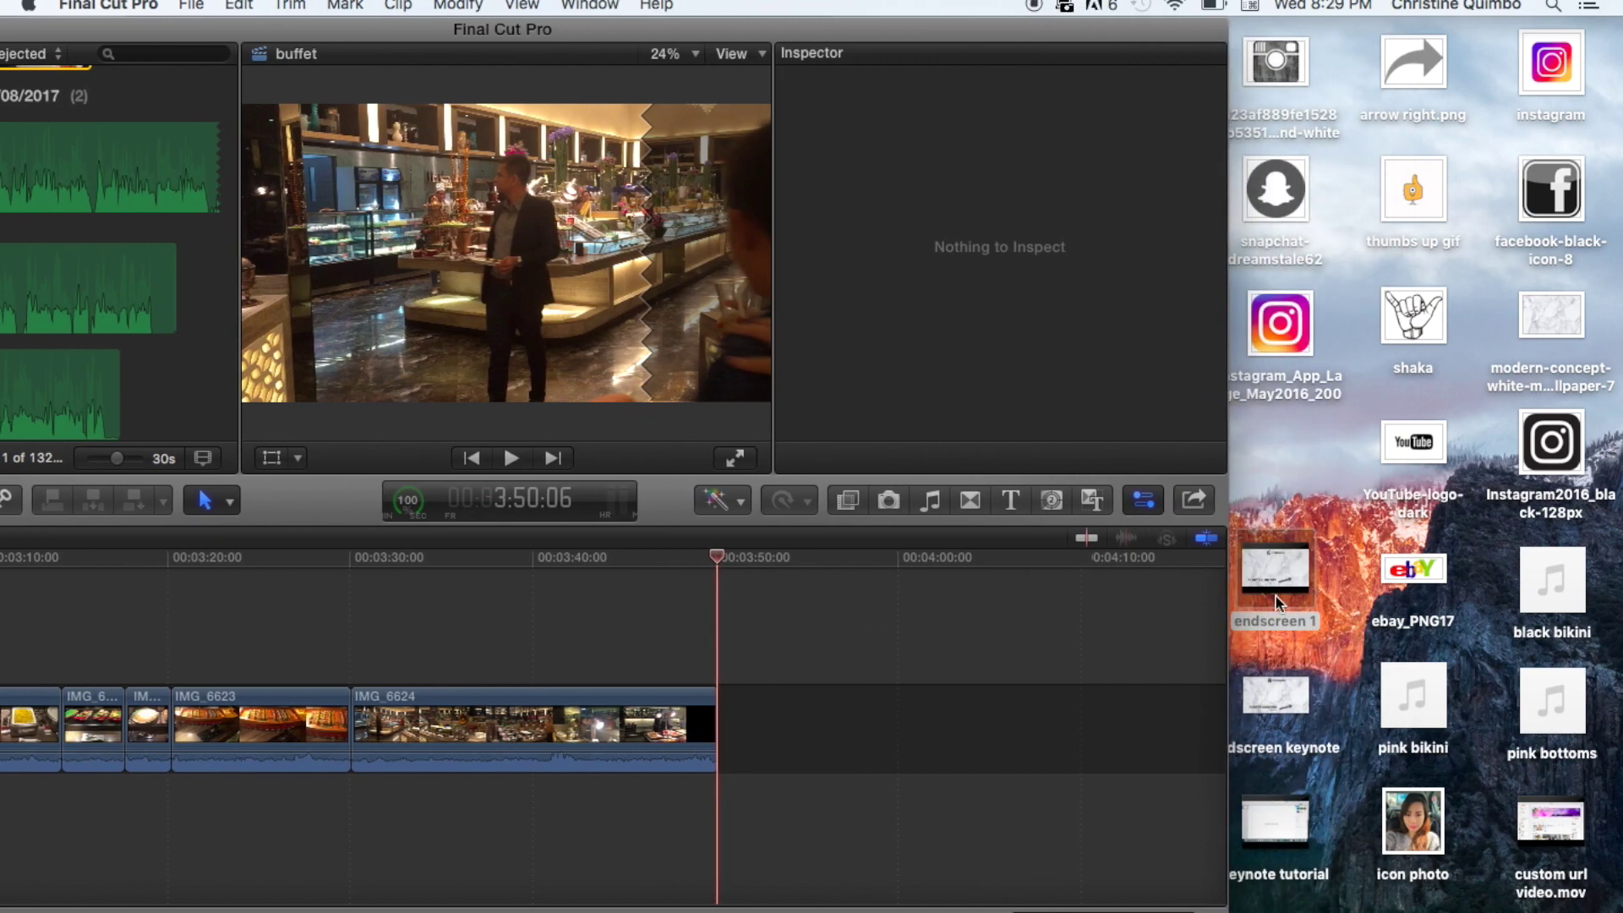
drag(1276, 575, 757, 729)
drag(896, 34, 1147, 12)
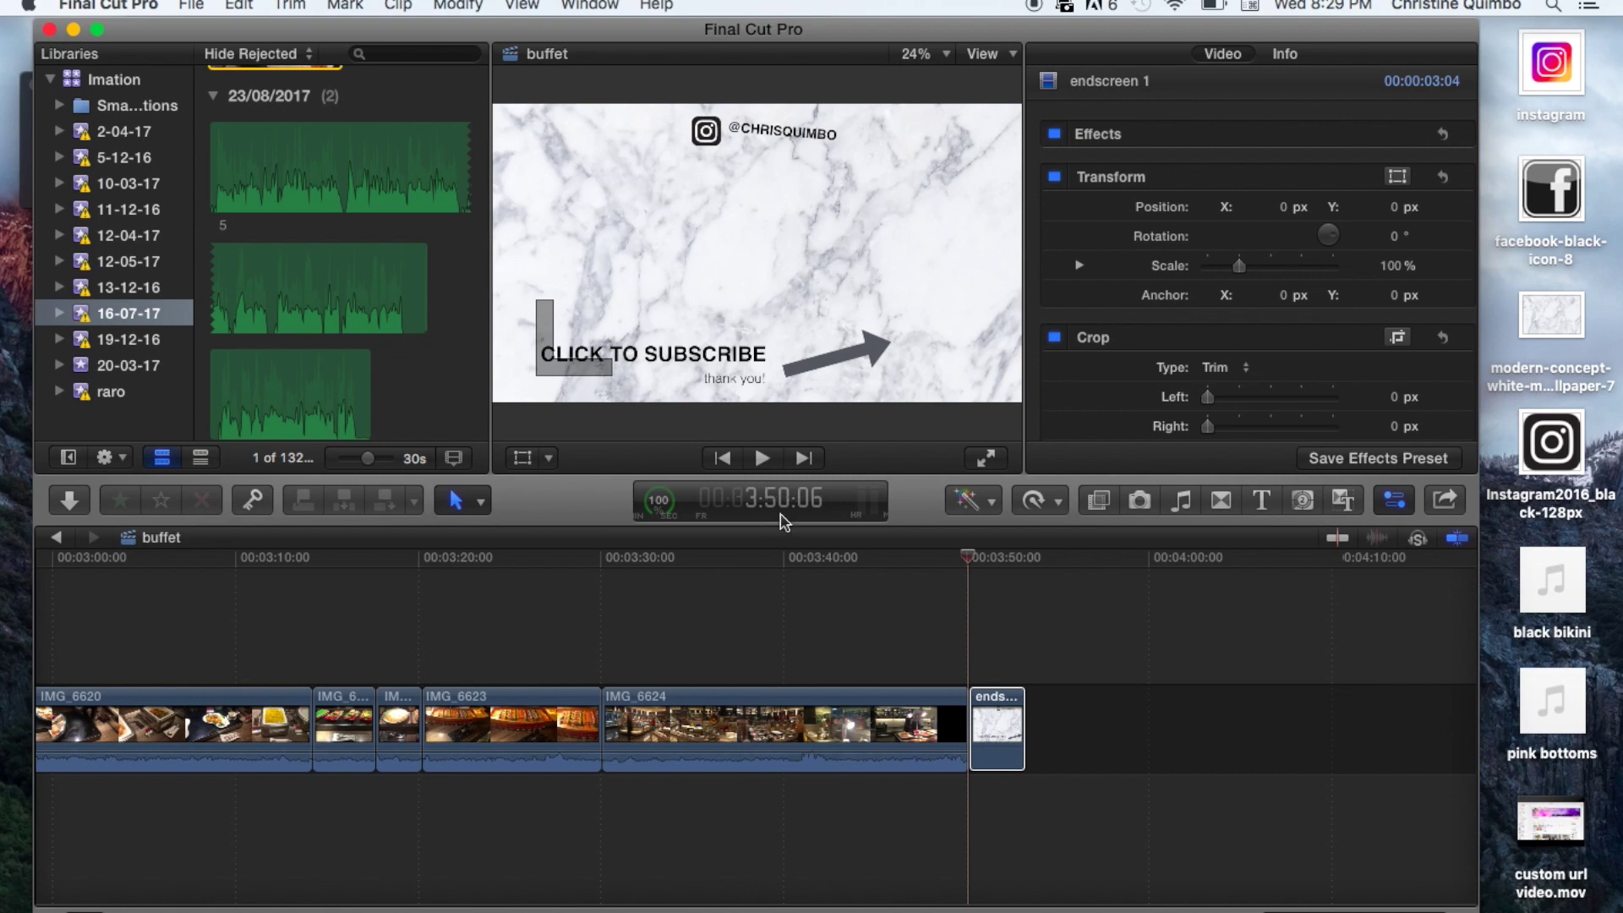
Step: Paste extra copies of the endscreen clip after it at the playhead
click(1022, 659)
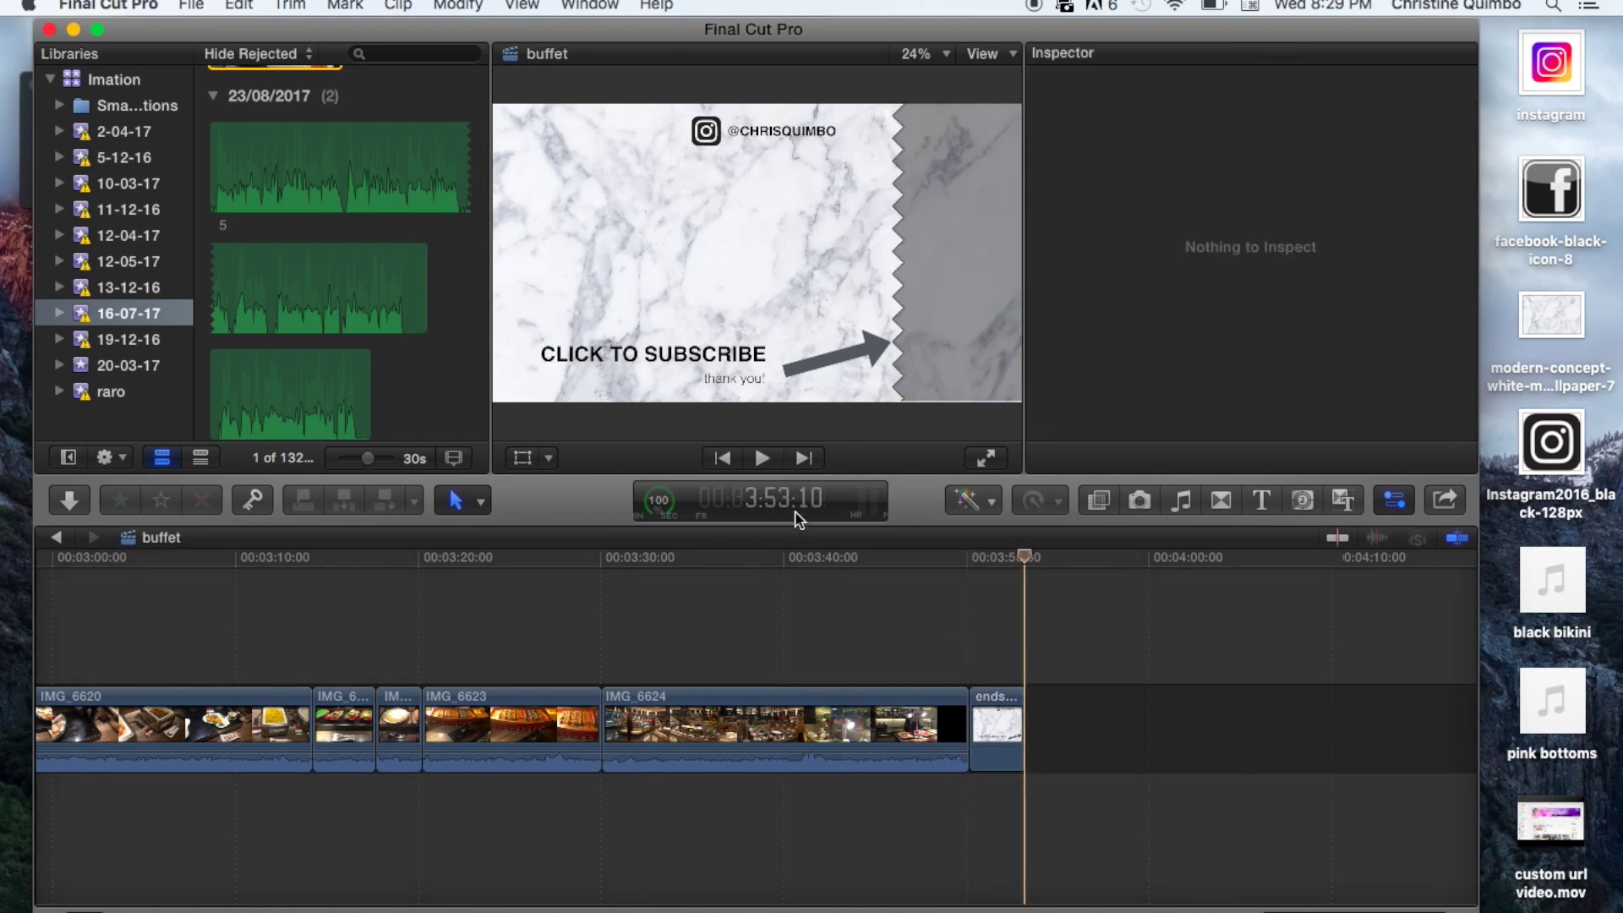
click(996, 723)
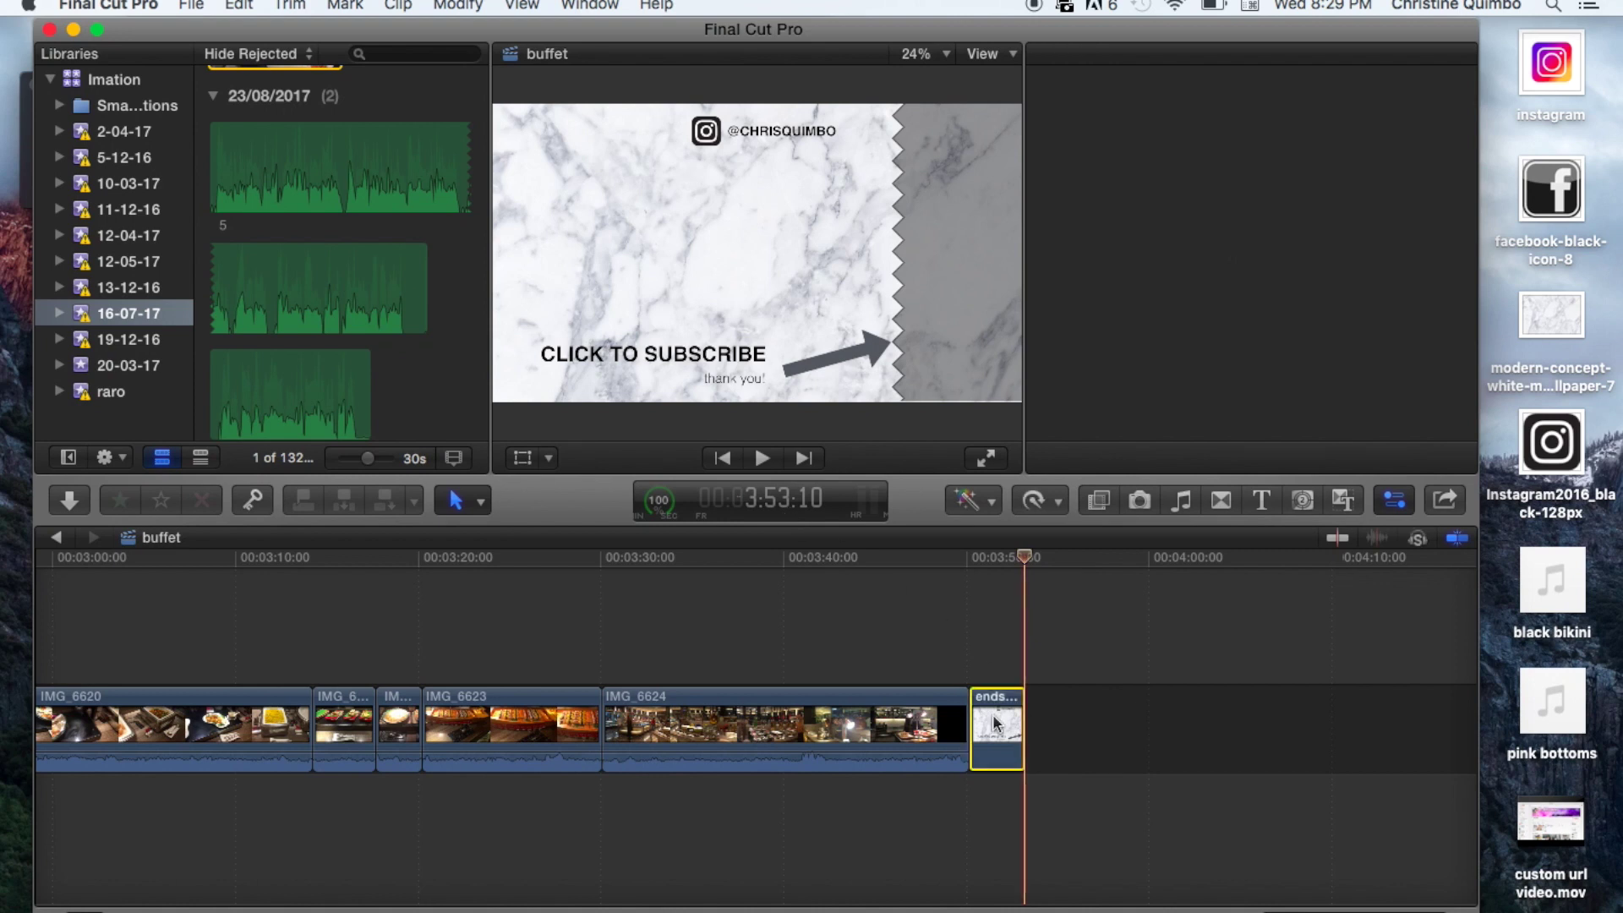
key(super+v)
key(super+v)
key(super+v)
key(super+v)
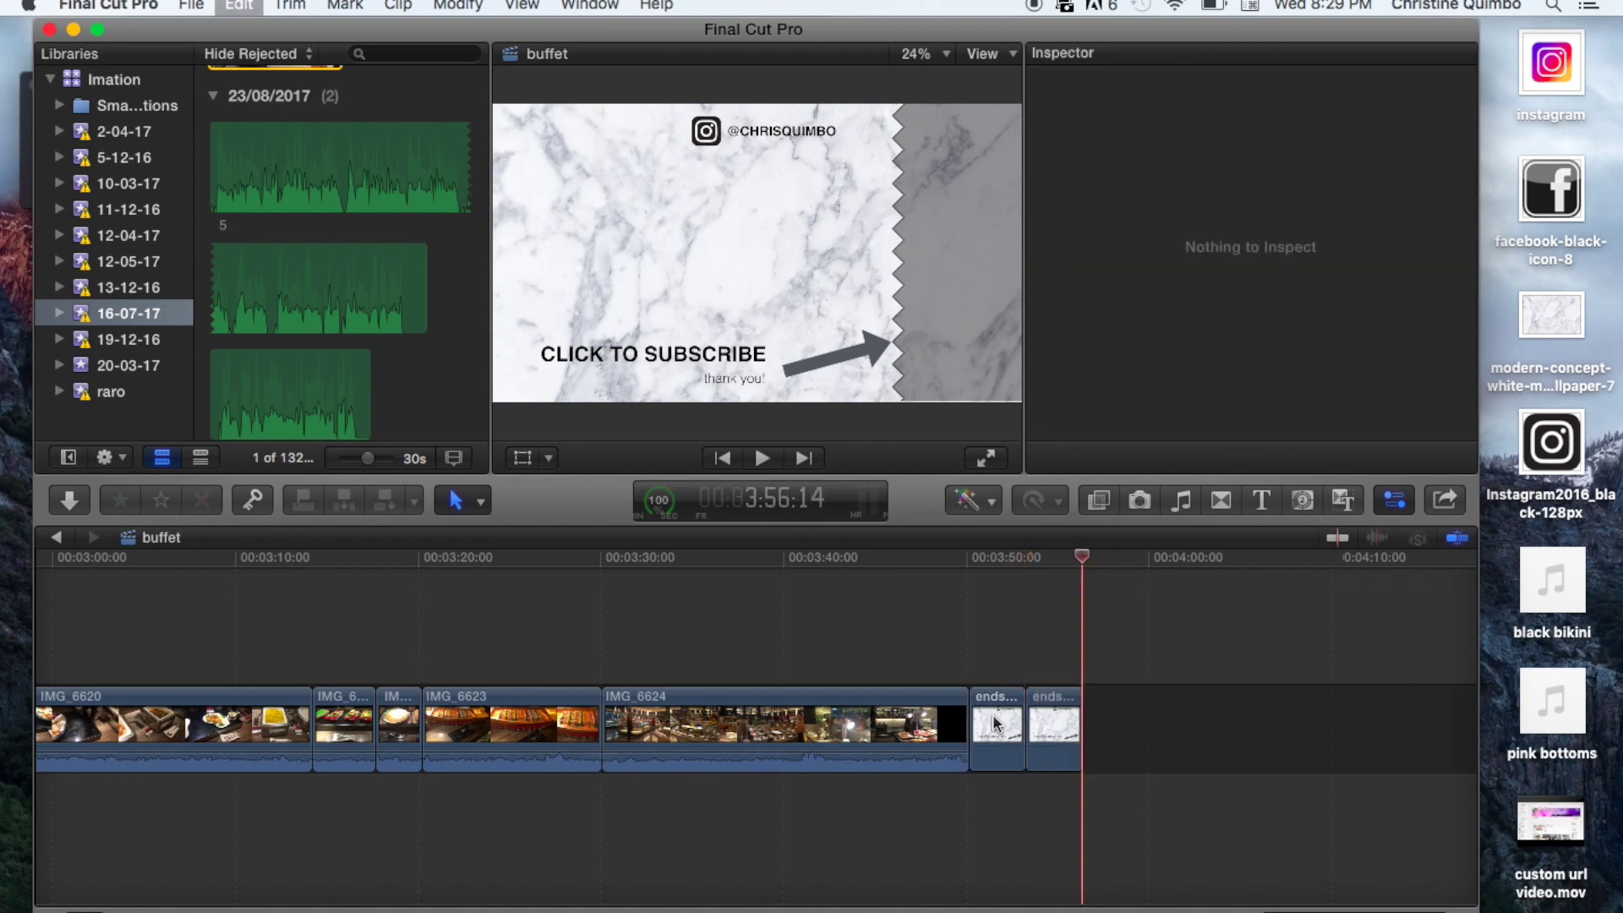
key(super+v)
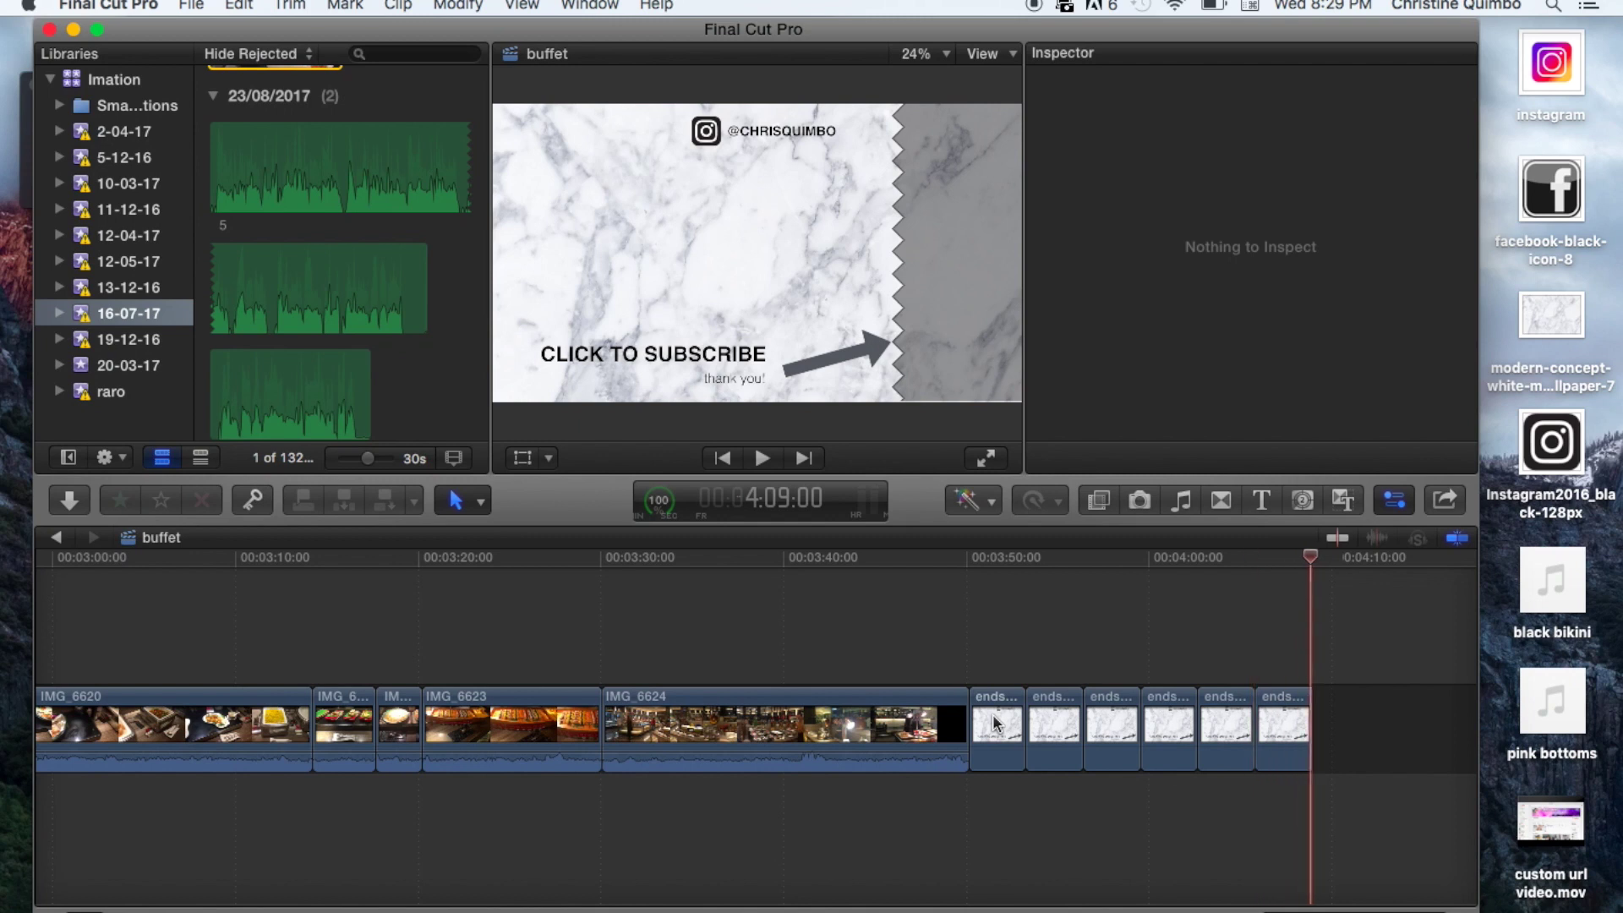
Step: Play back the end-screen section from its start
click(971, 674)
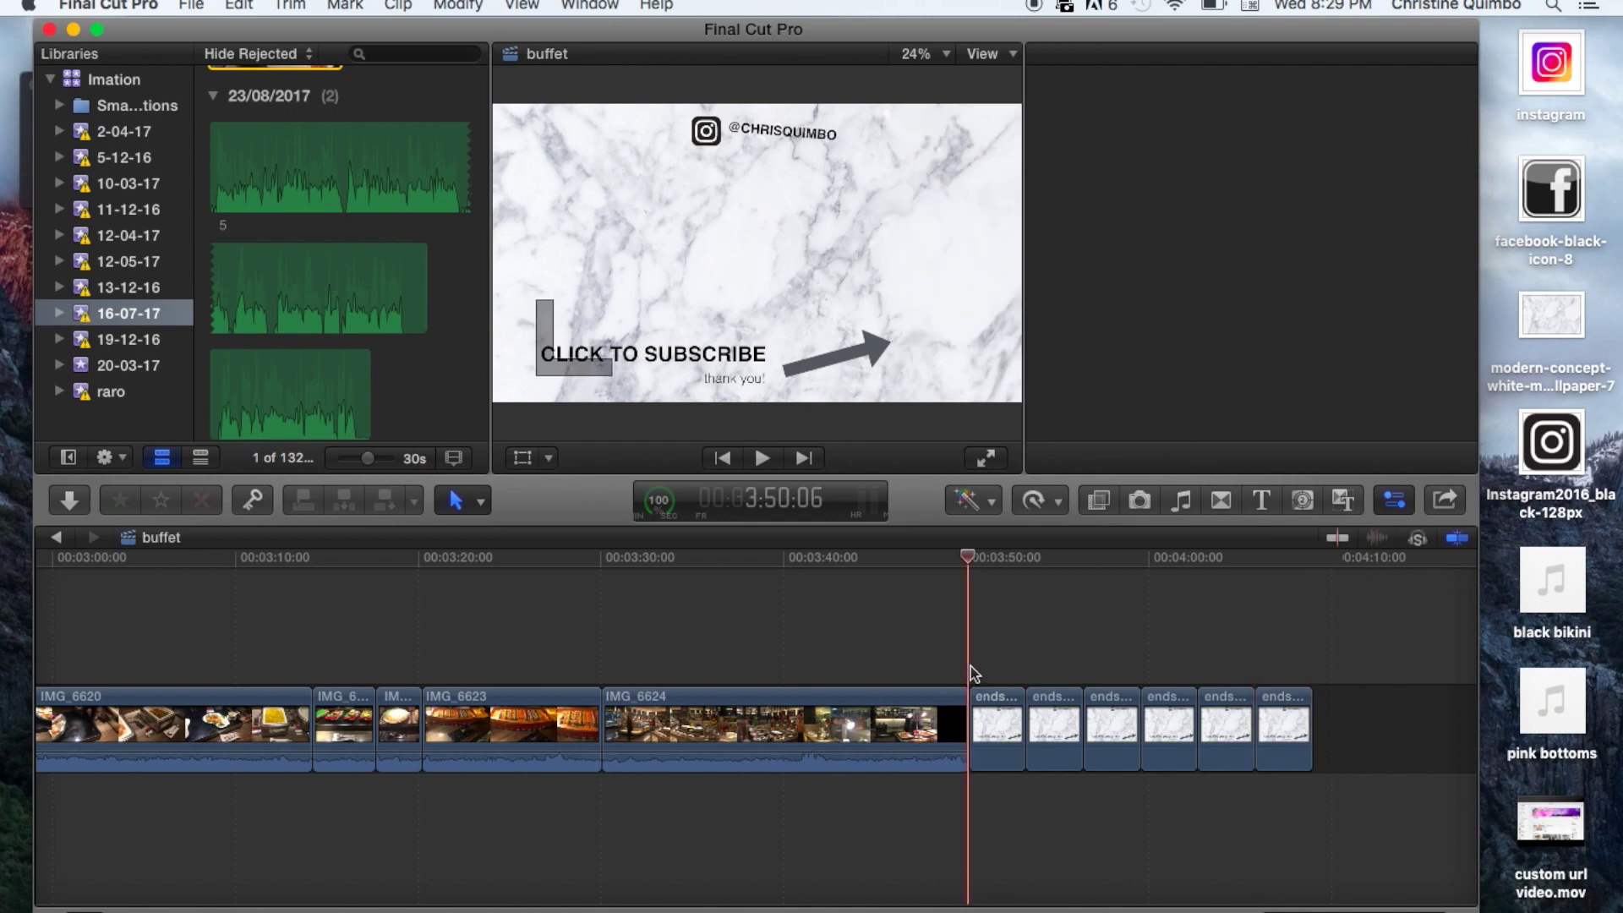
click(1312, 676)
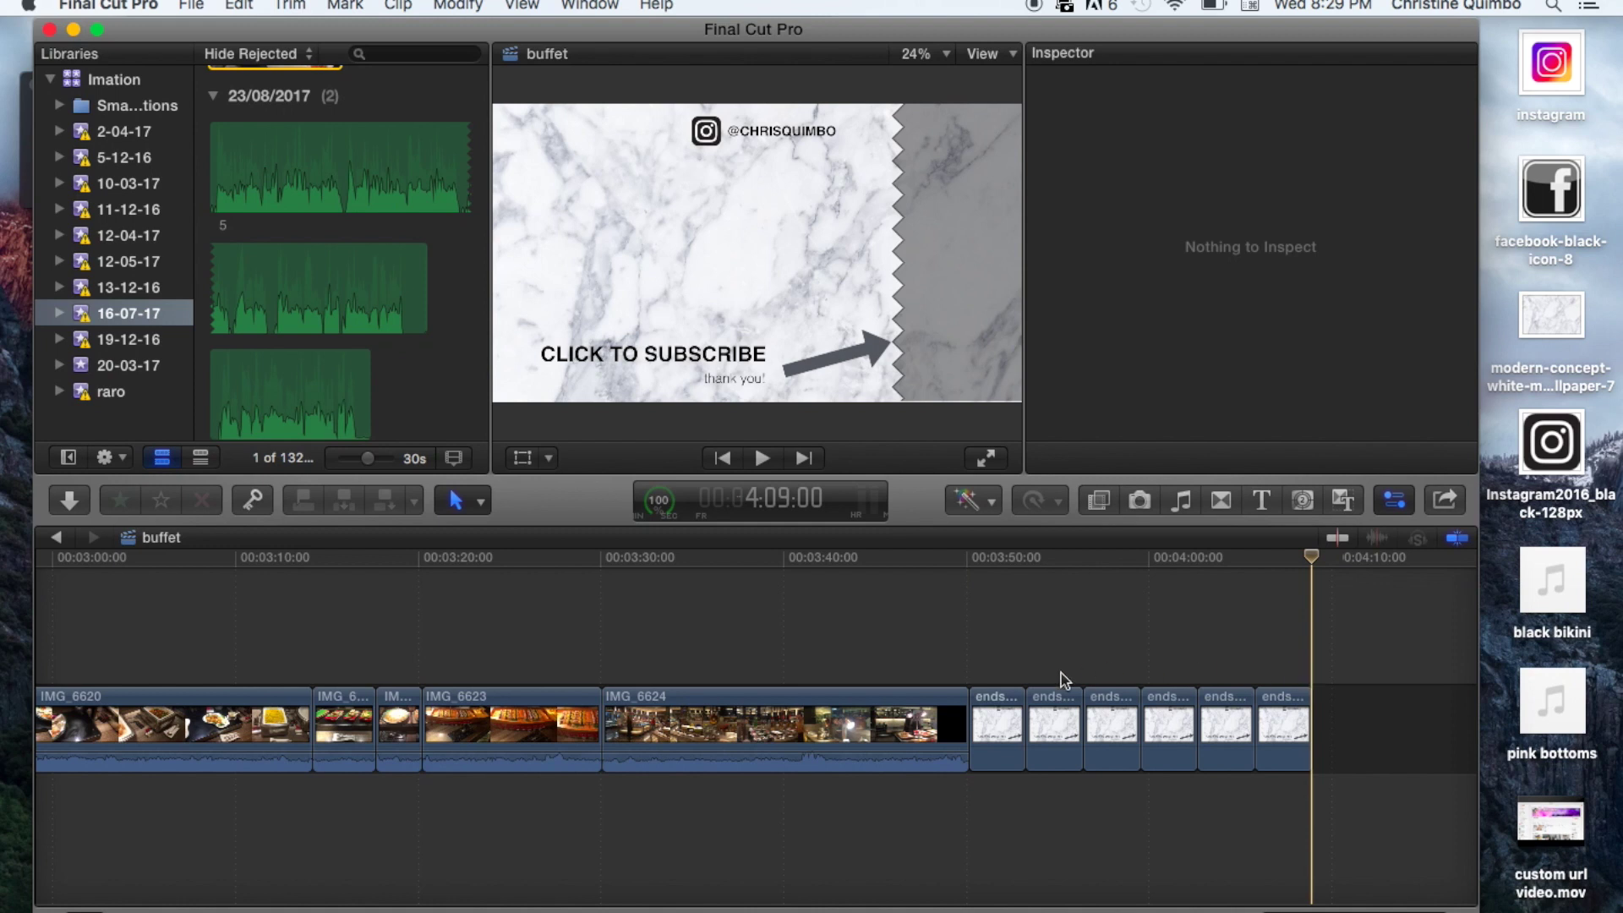
click(979, 670)
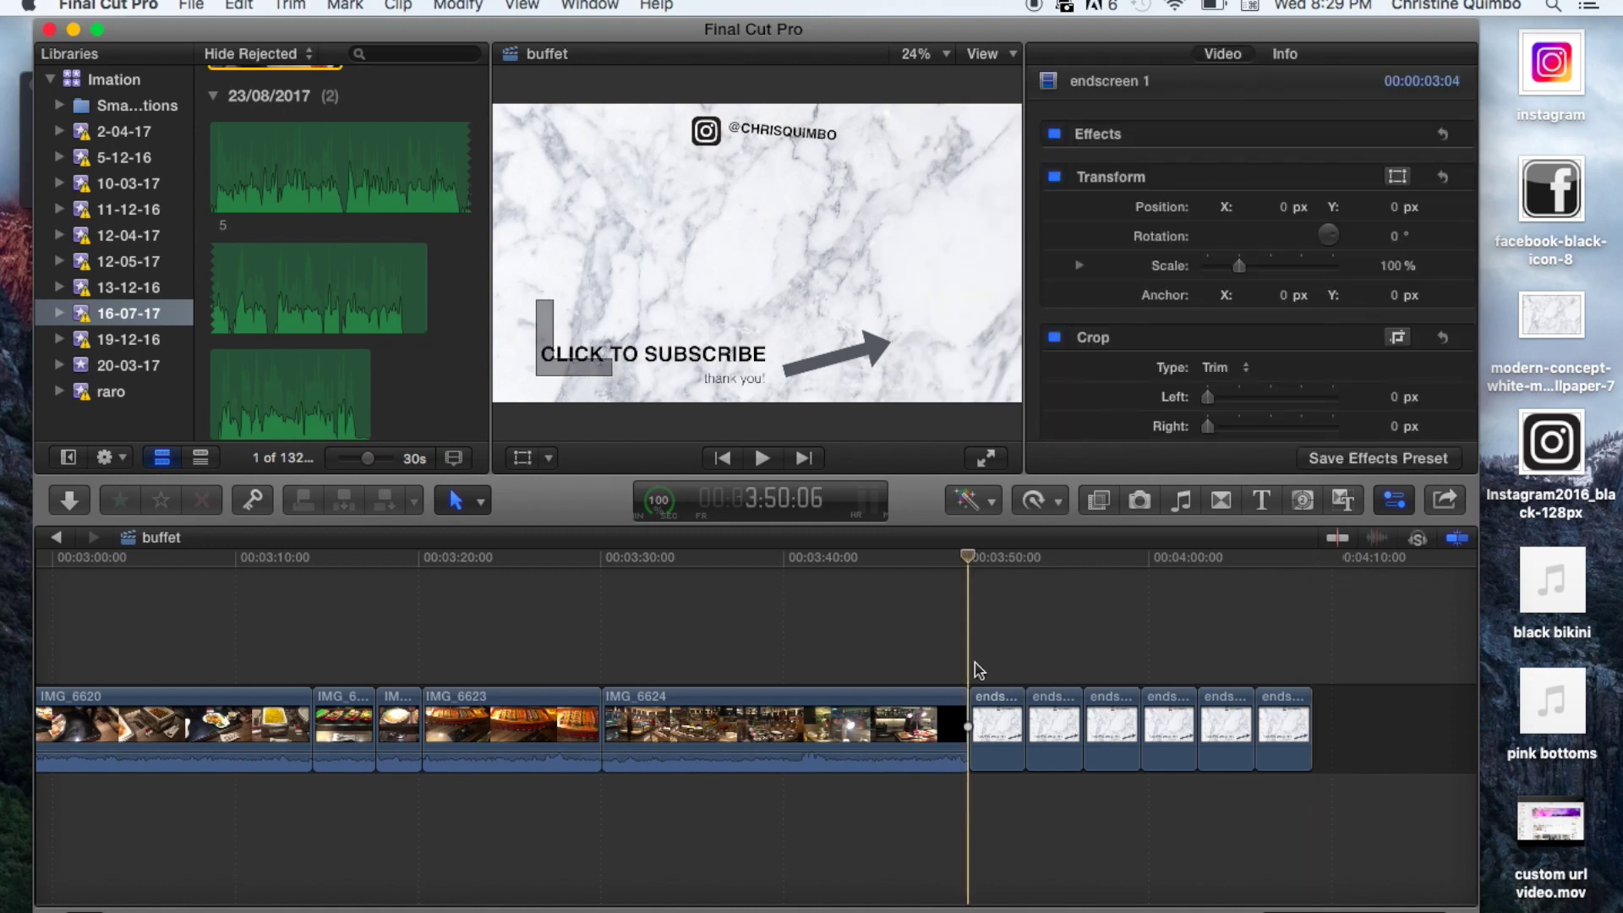
key(space)
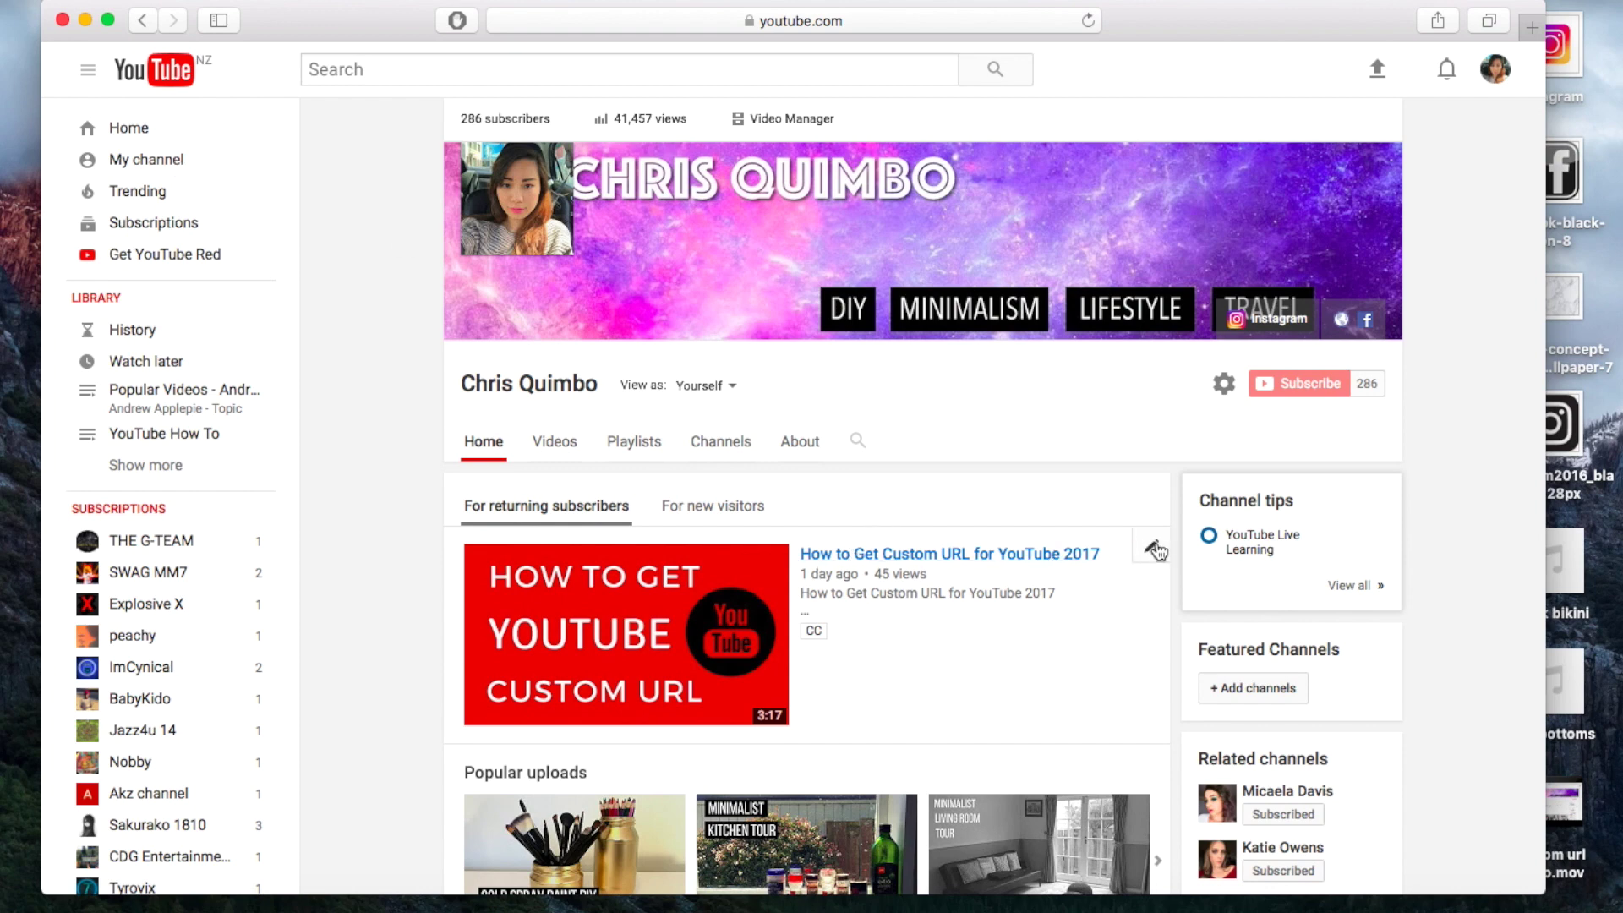
Step: Open the custom URL video's end screen editor and pause the preview at 3:00
click(1038, 553)
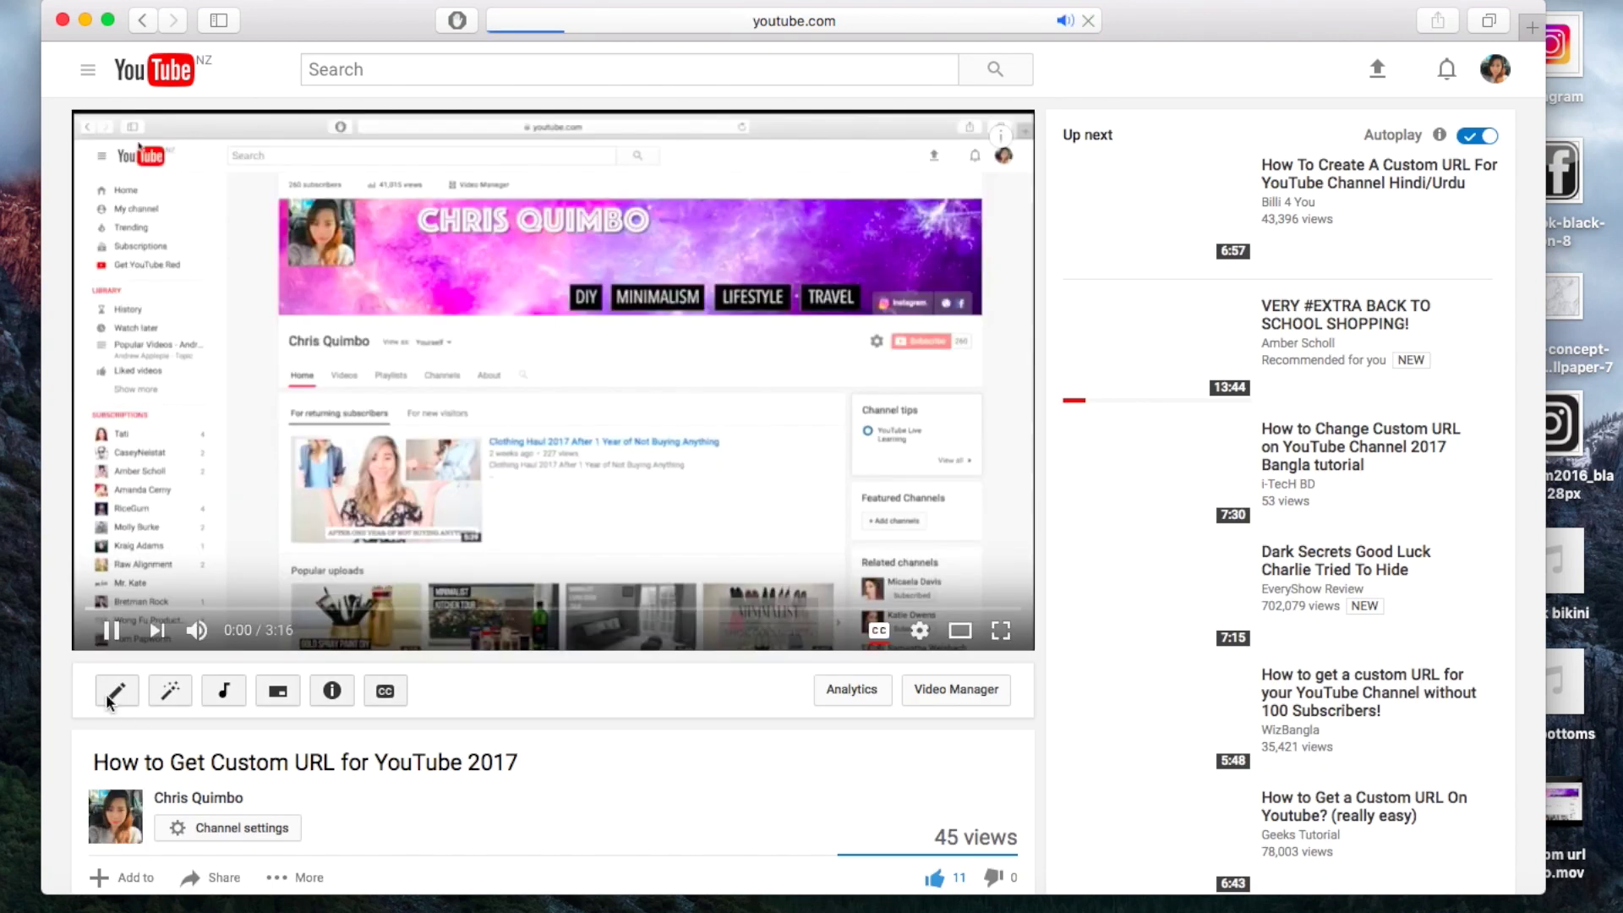
click(114, 691)
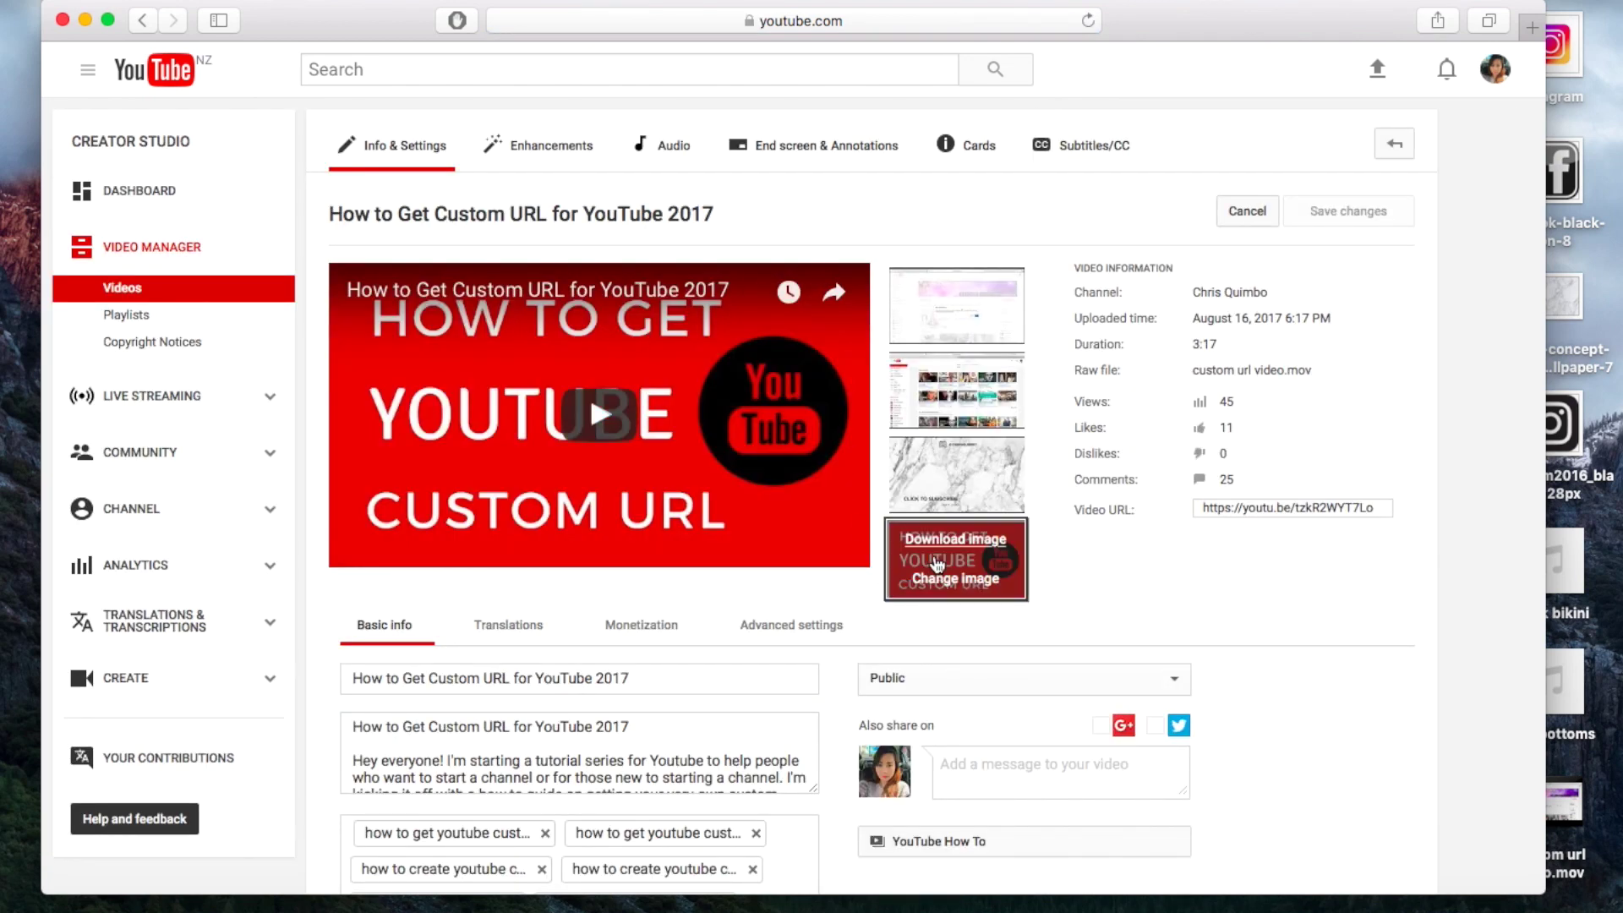
click(794, 148)
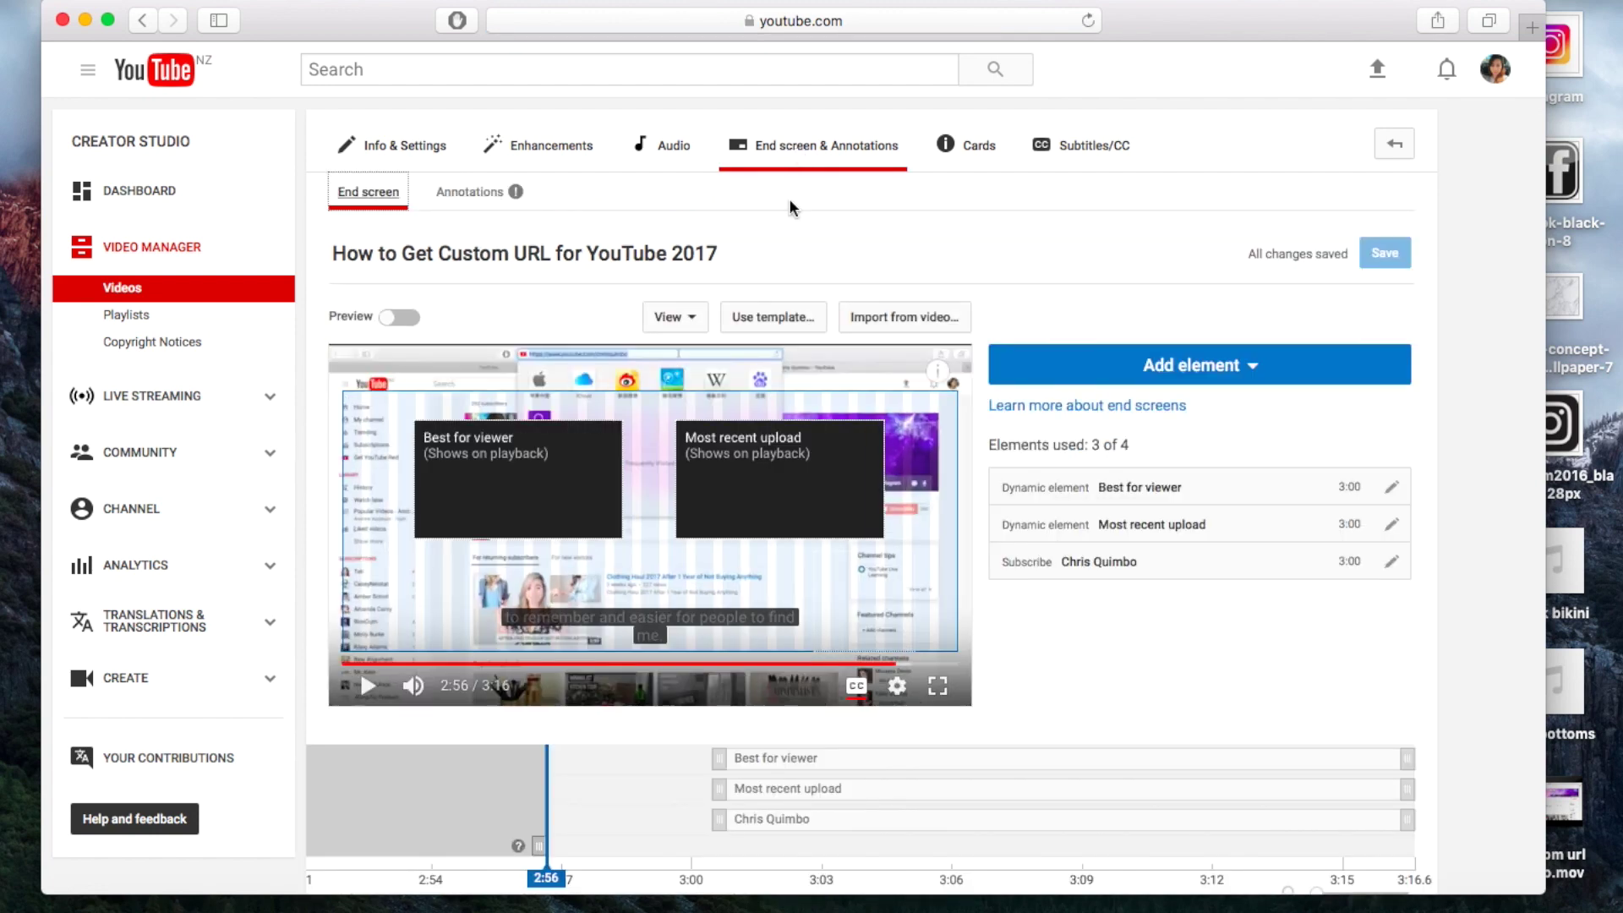
click(369, 687)
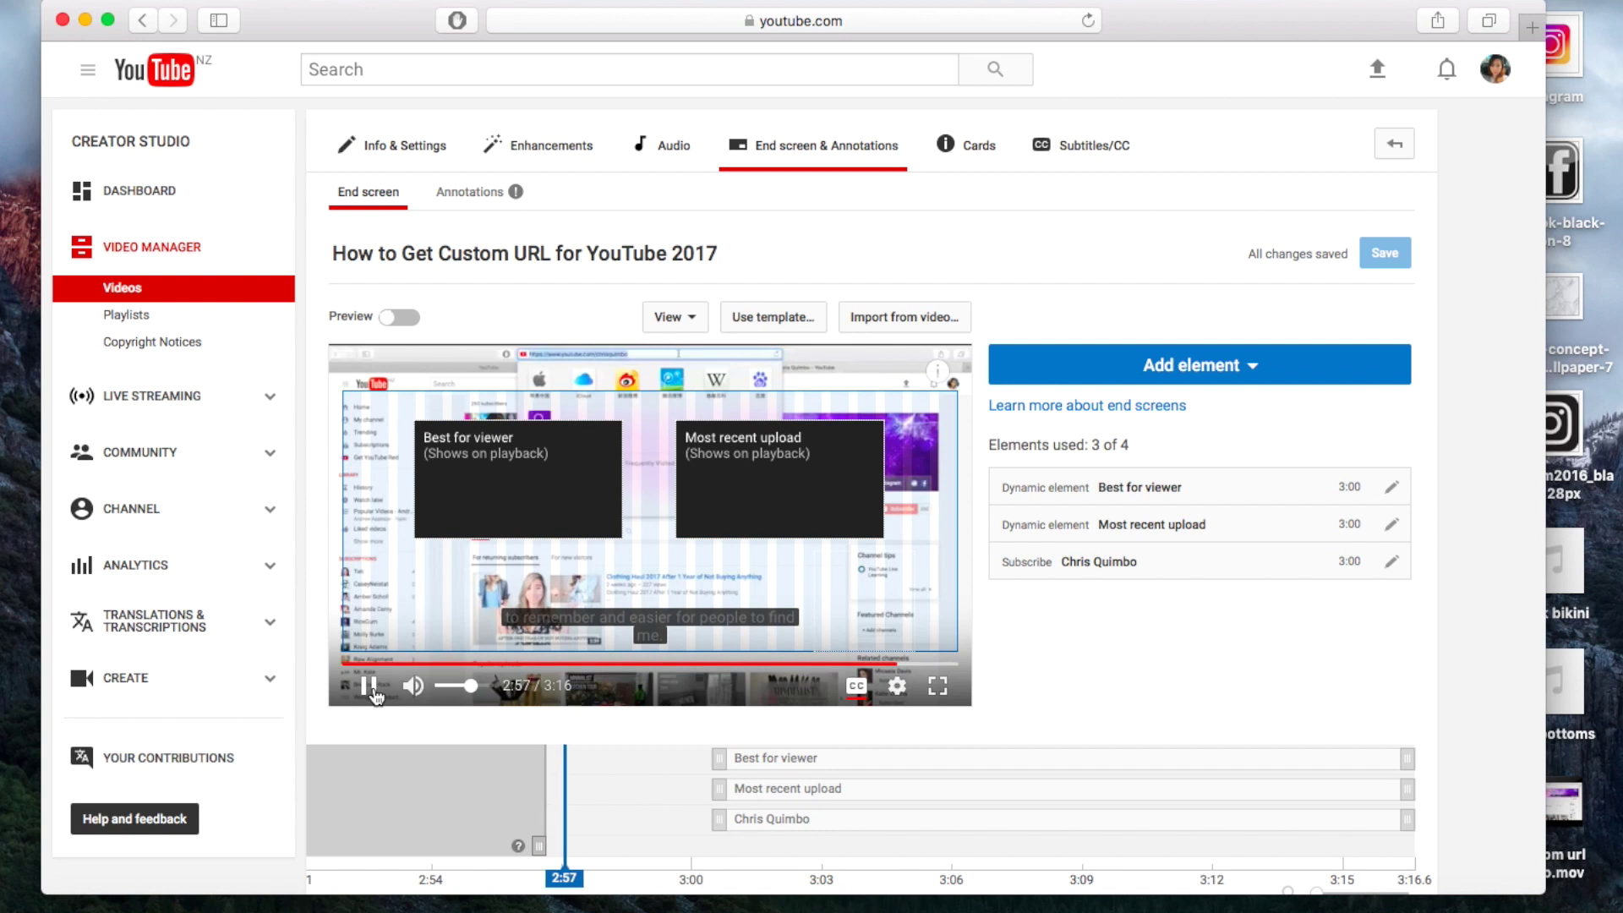
click(369, 687)
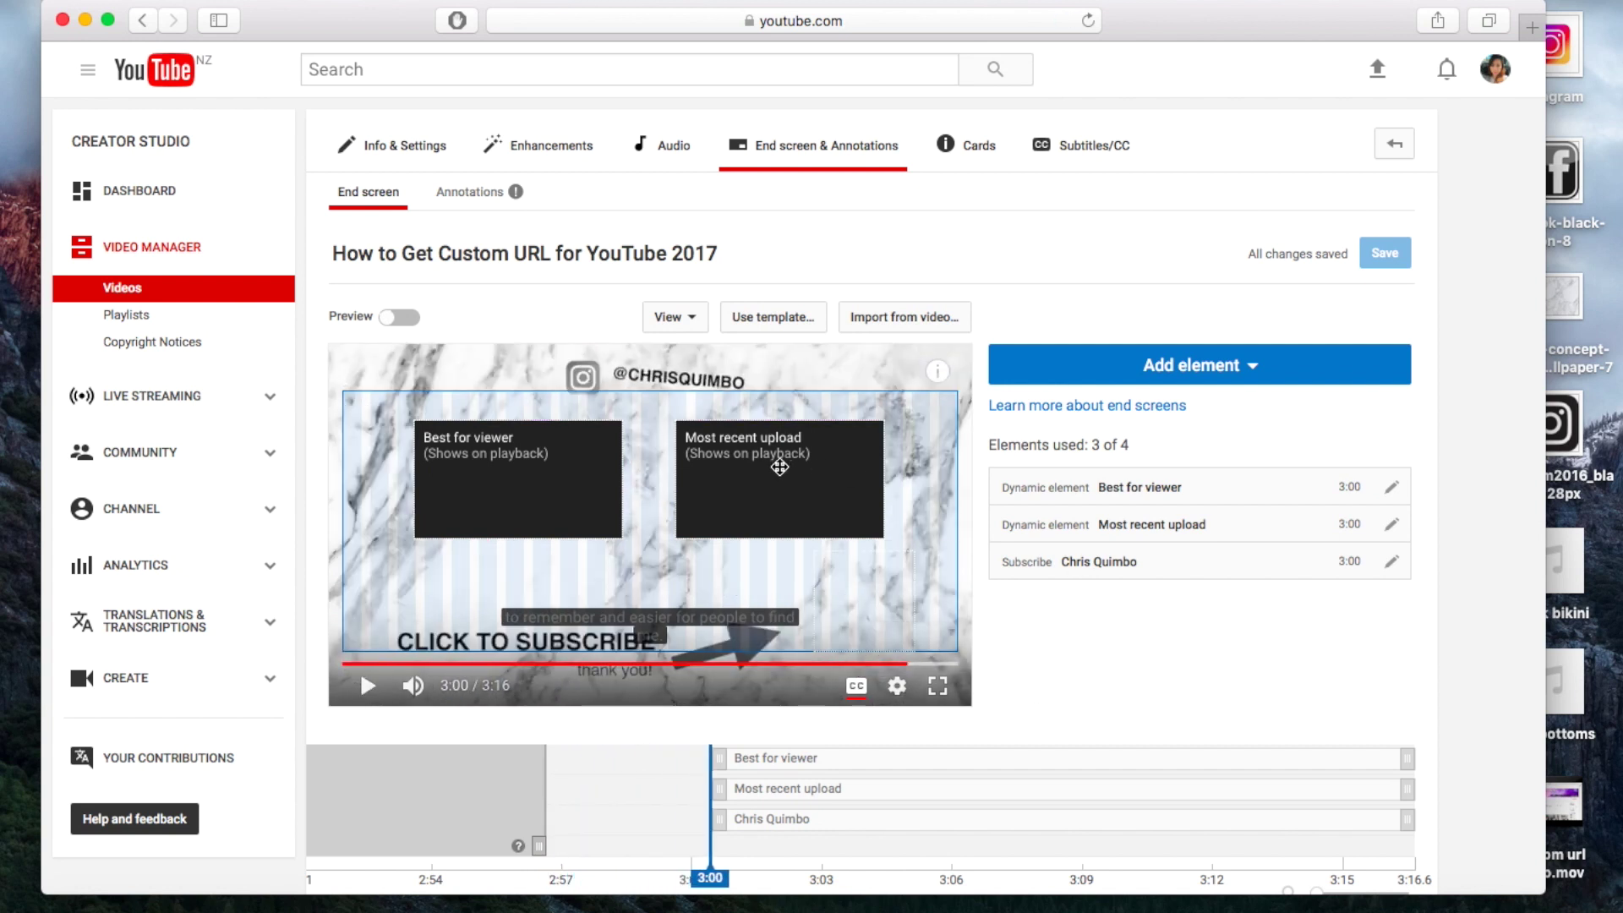
Step: Delete the Most recent upload and Best for viewer end-screen elements
click(780, 466)
key(BackSpace)
click(524, 464)
key(BackSpace)
Step: Replace the old subscribe element with a new Subscribe circle at the bottom-right
click(859, 603)
key(BackSpace)
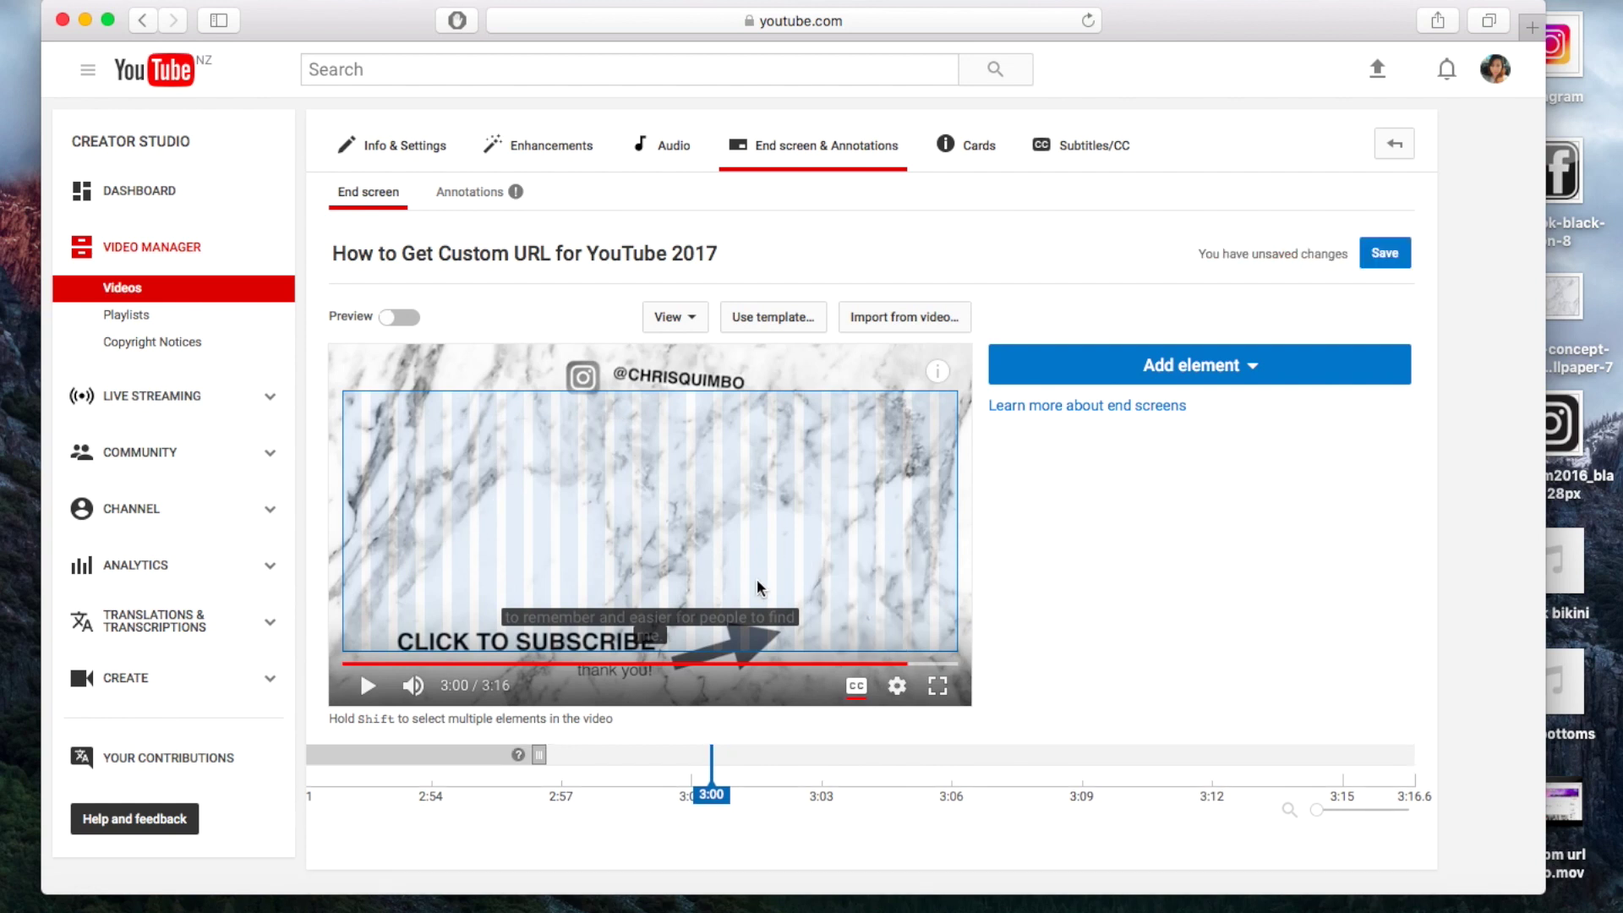
click(1202, 361)
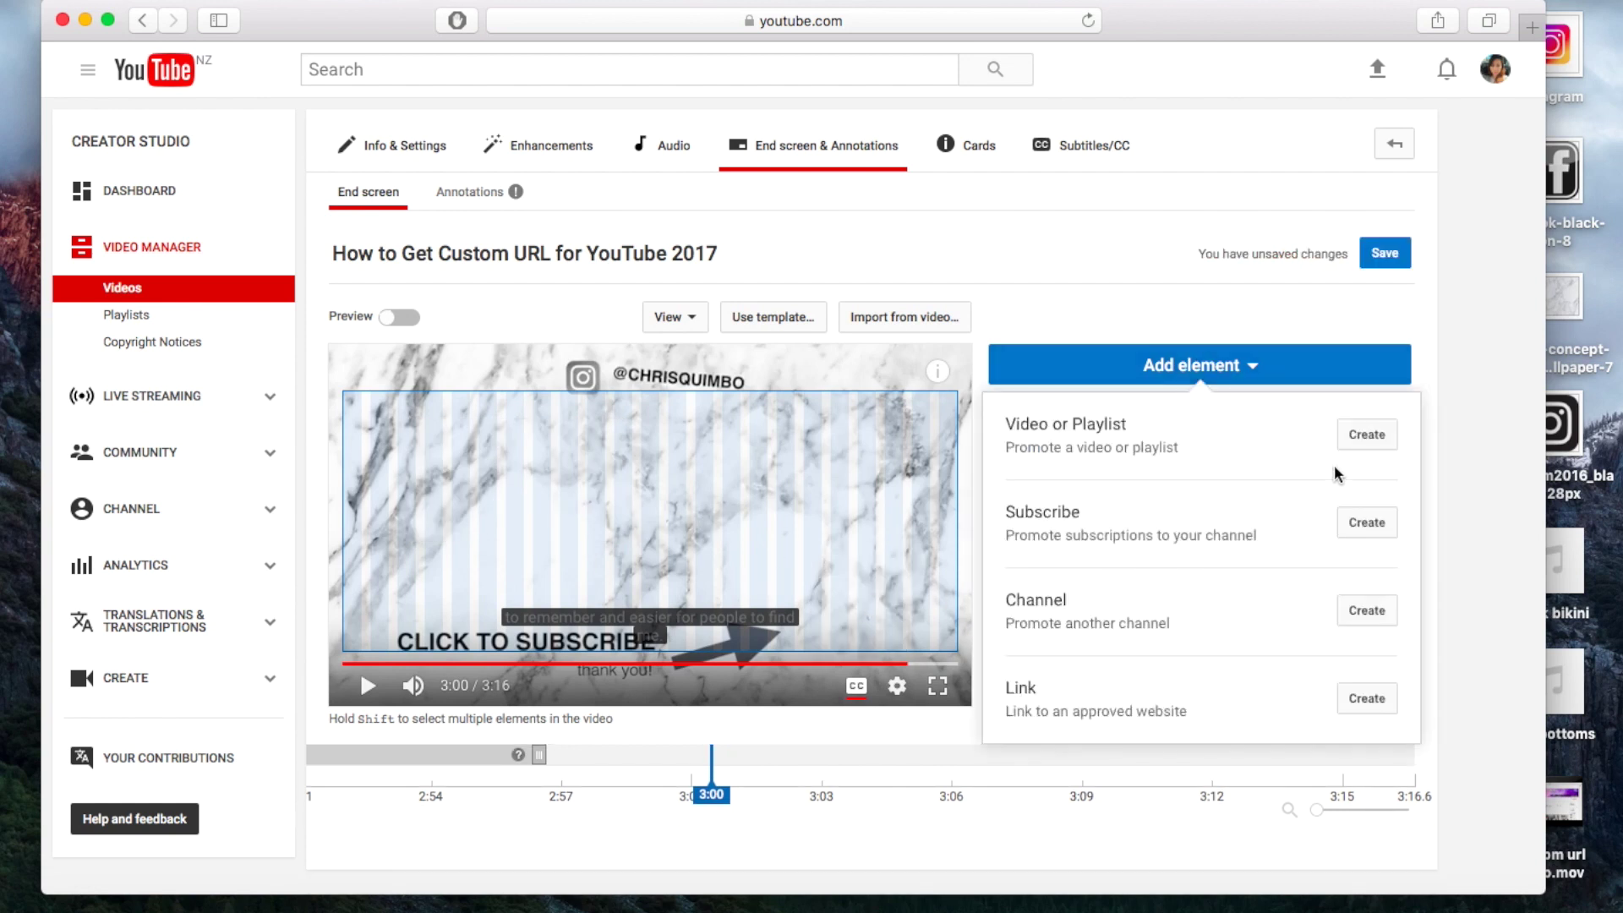
click(1356, 524)
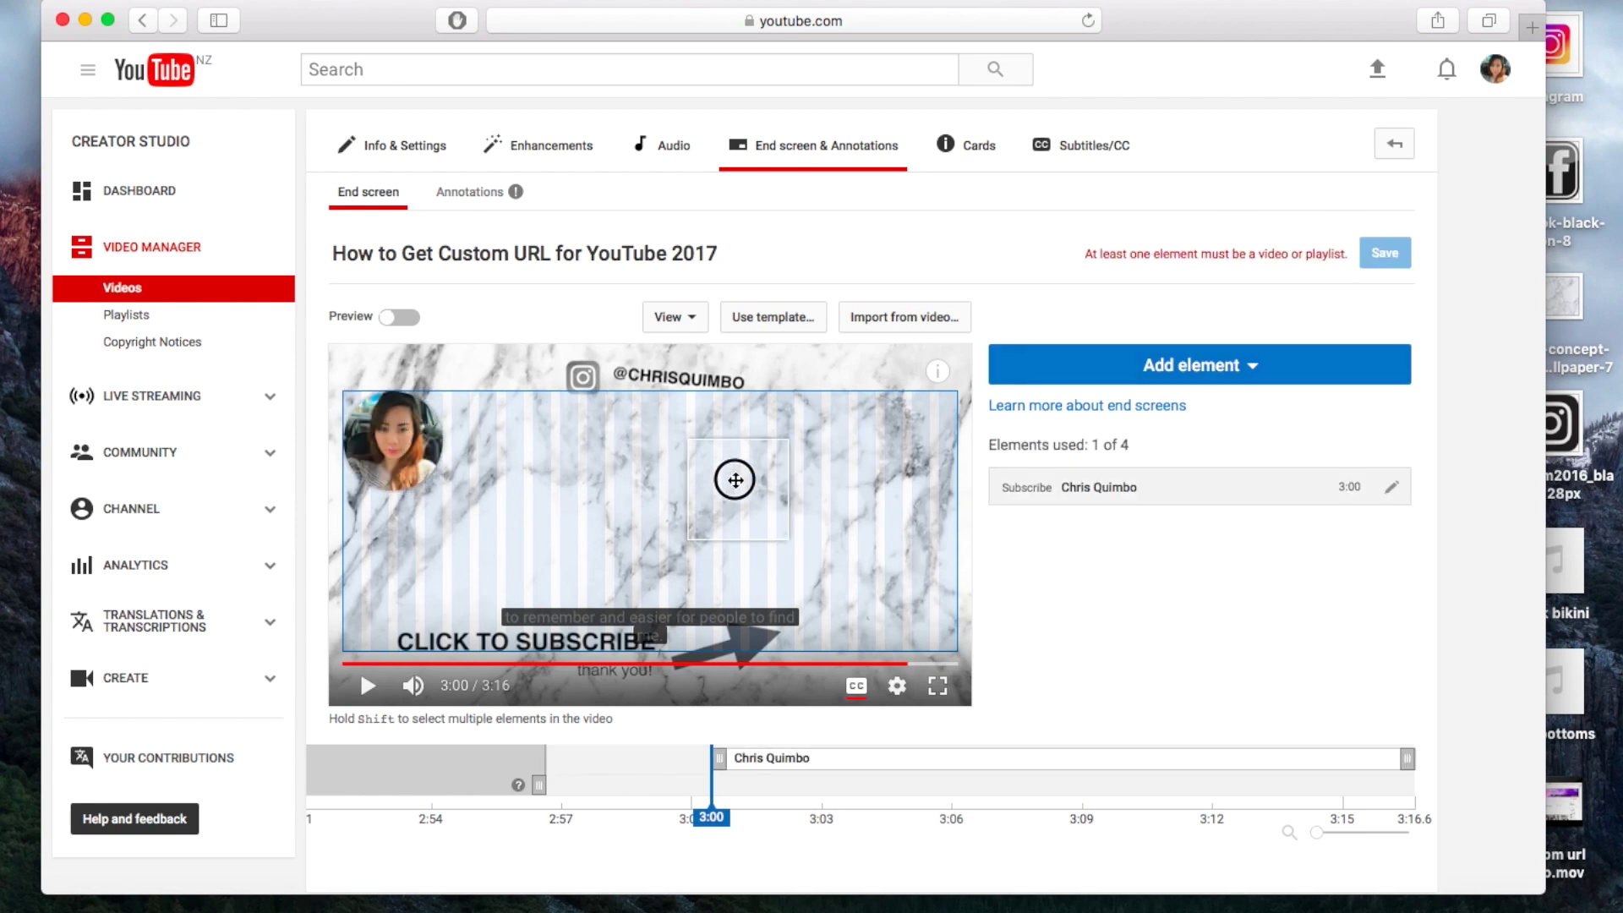
drag(880, 614, 880, 615)
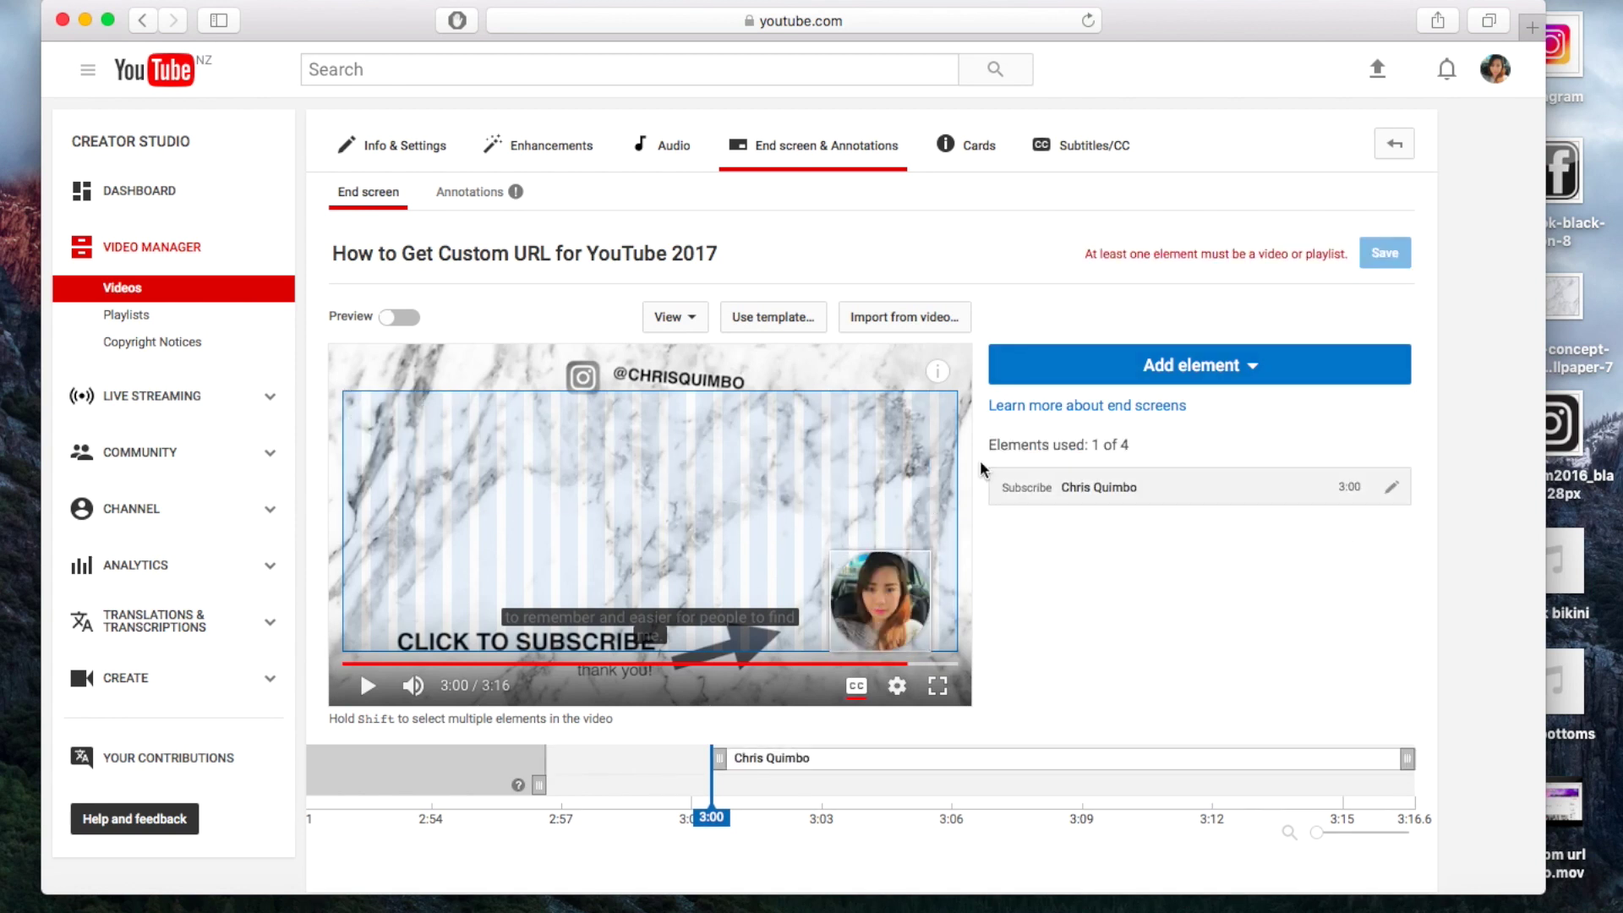
Step: Add a Most recent upload video element in the upper-left area
click(1243, 365)
click(1359, 438)
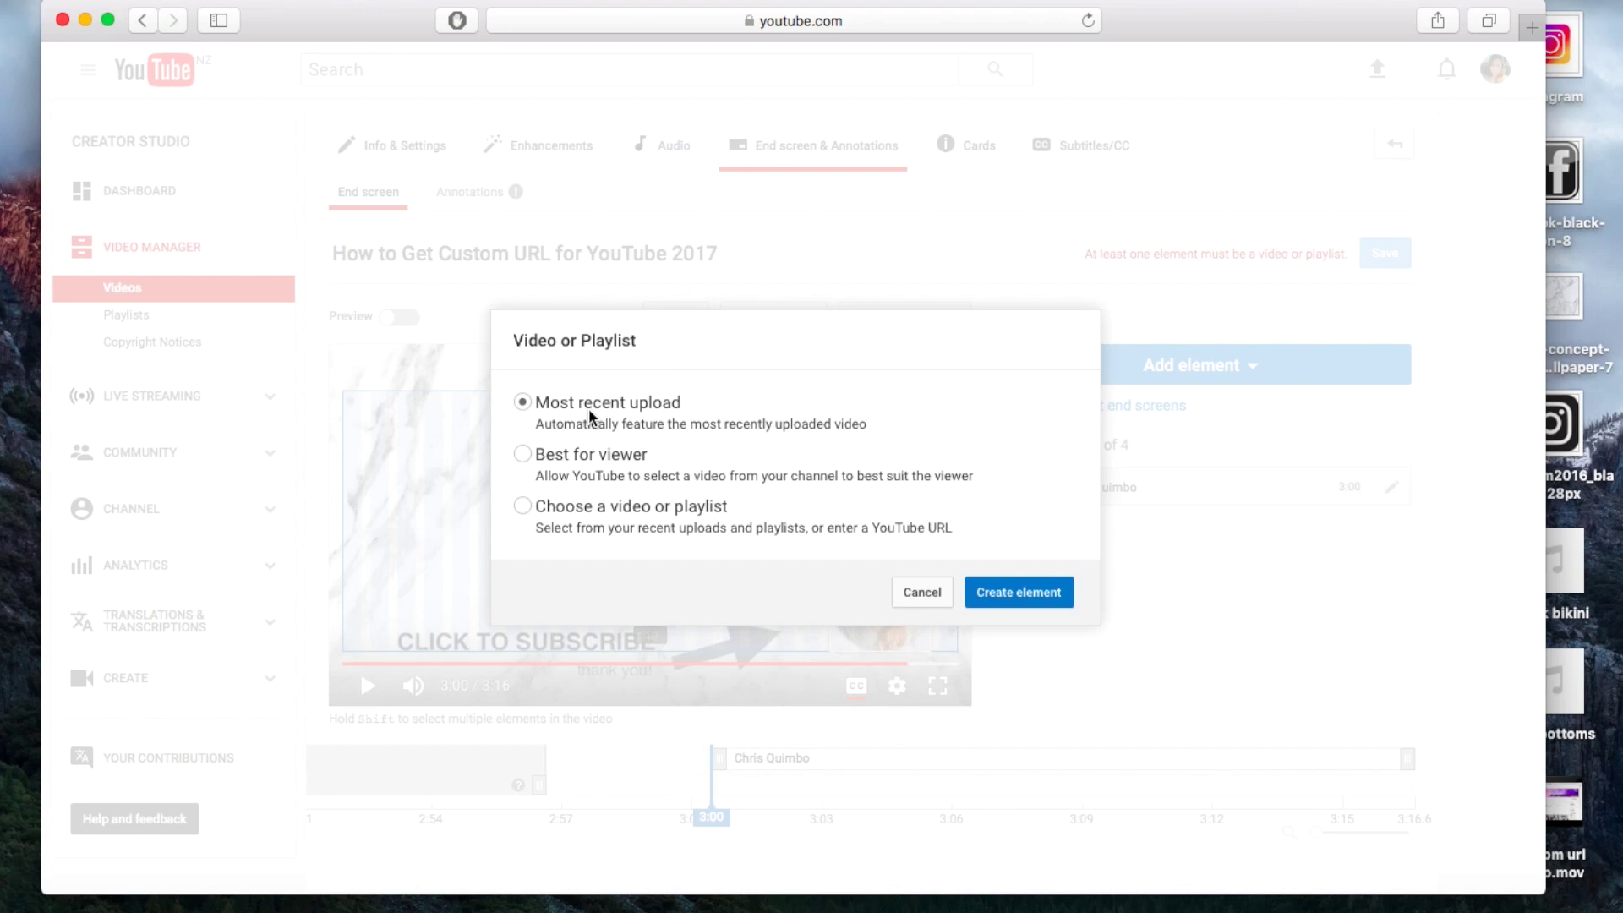
click(1035, 609)
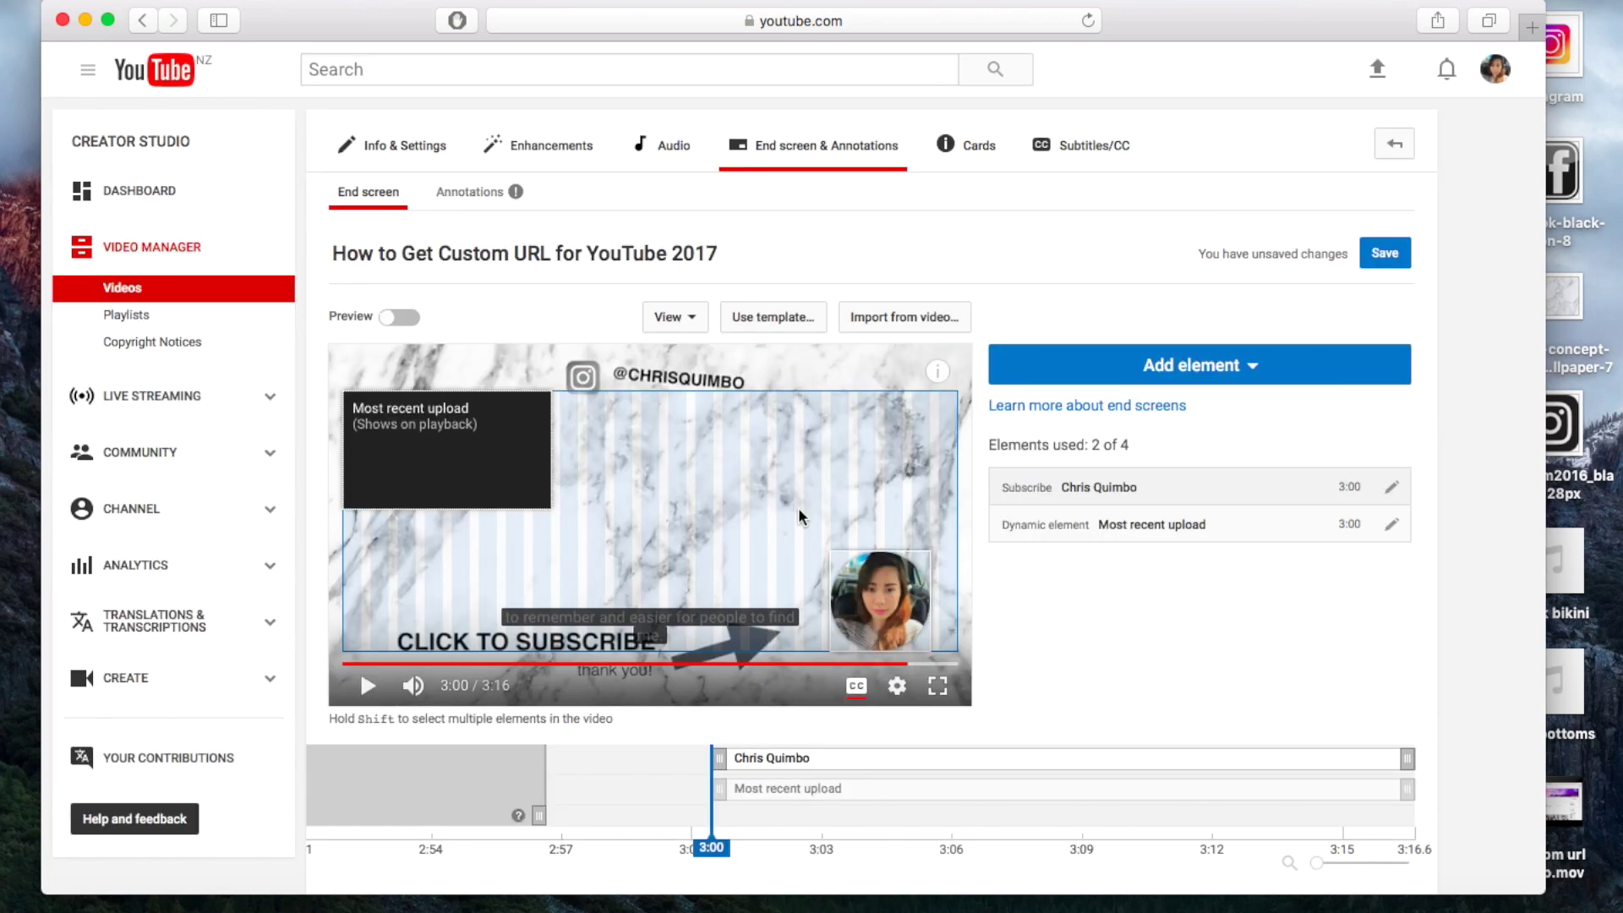
drag(454, 466, 524, 508)
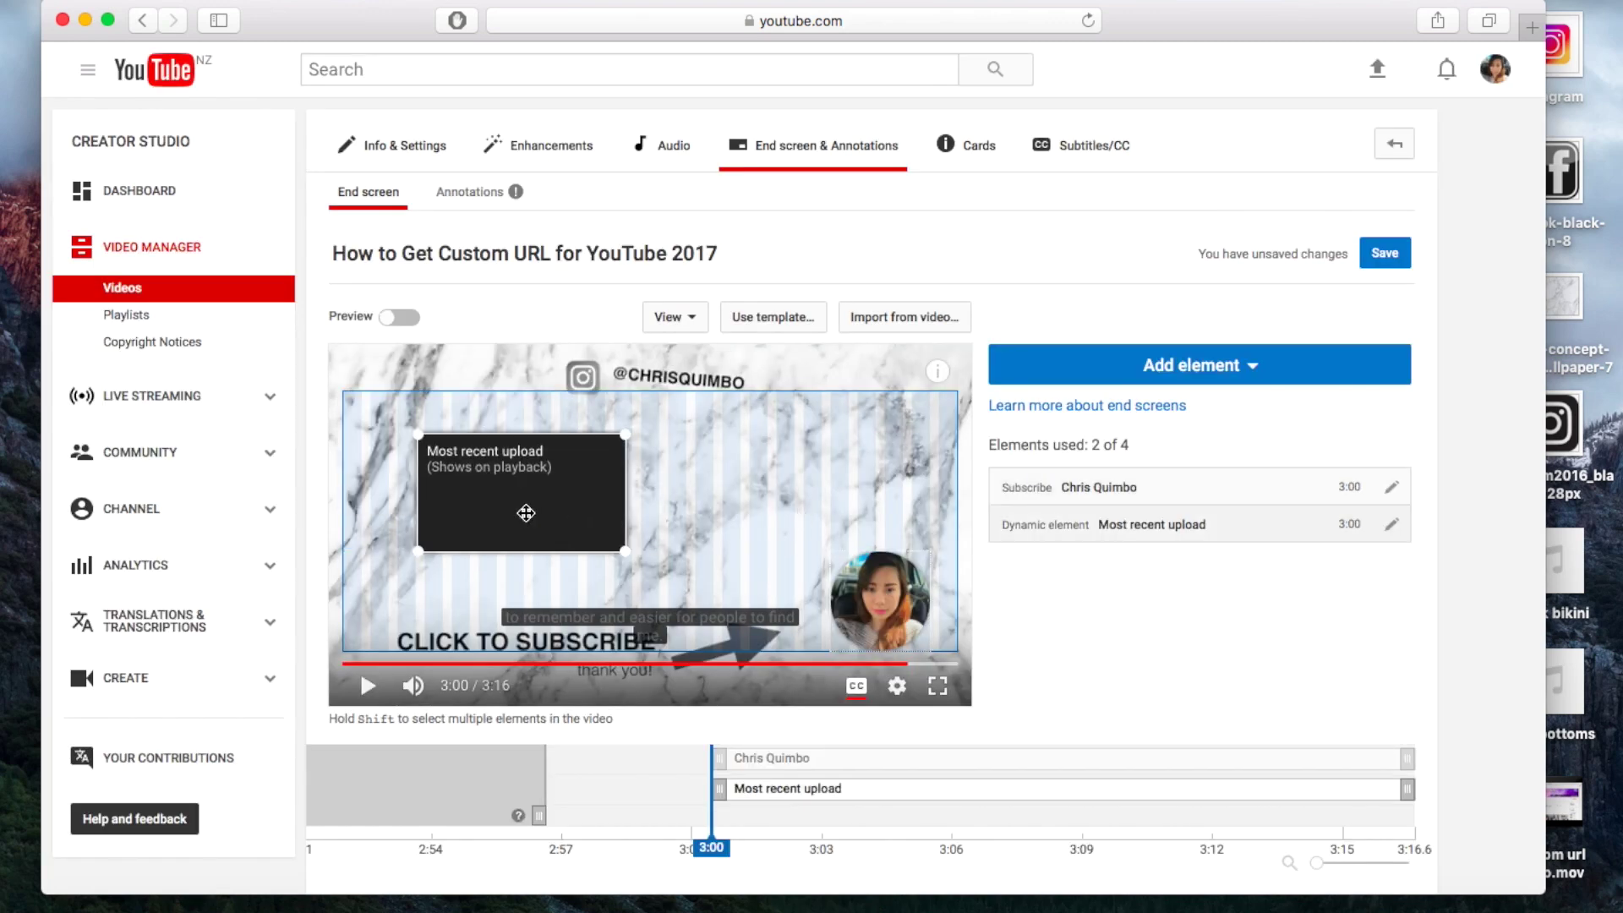
Step: Add a Best for viewer video element in the upper right
click(1183, 365)
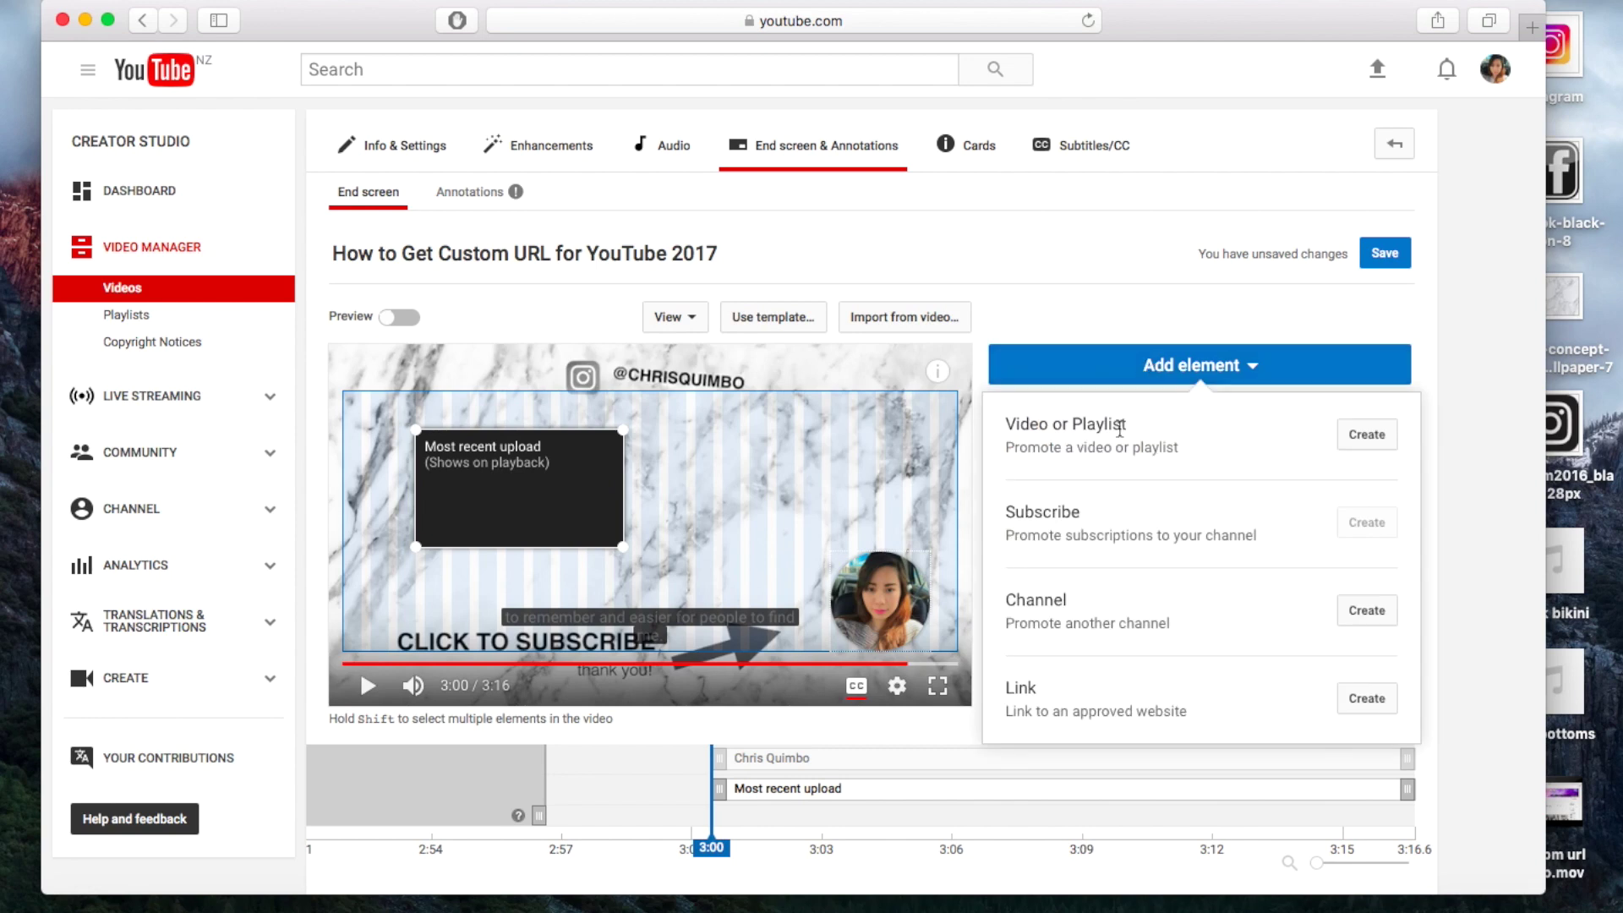
click(1360, 437)
click(542, 465)
click(1020, 594)
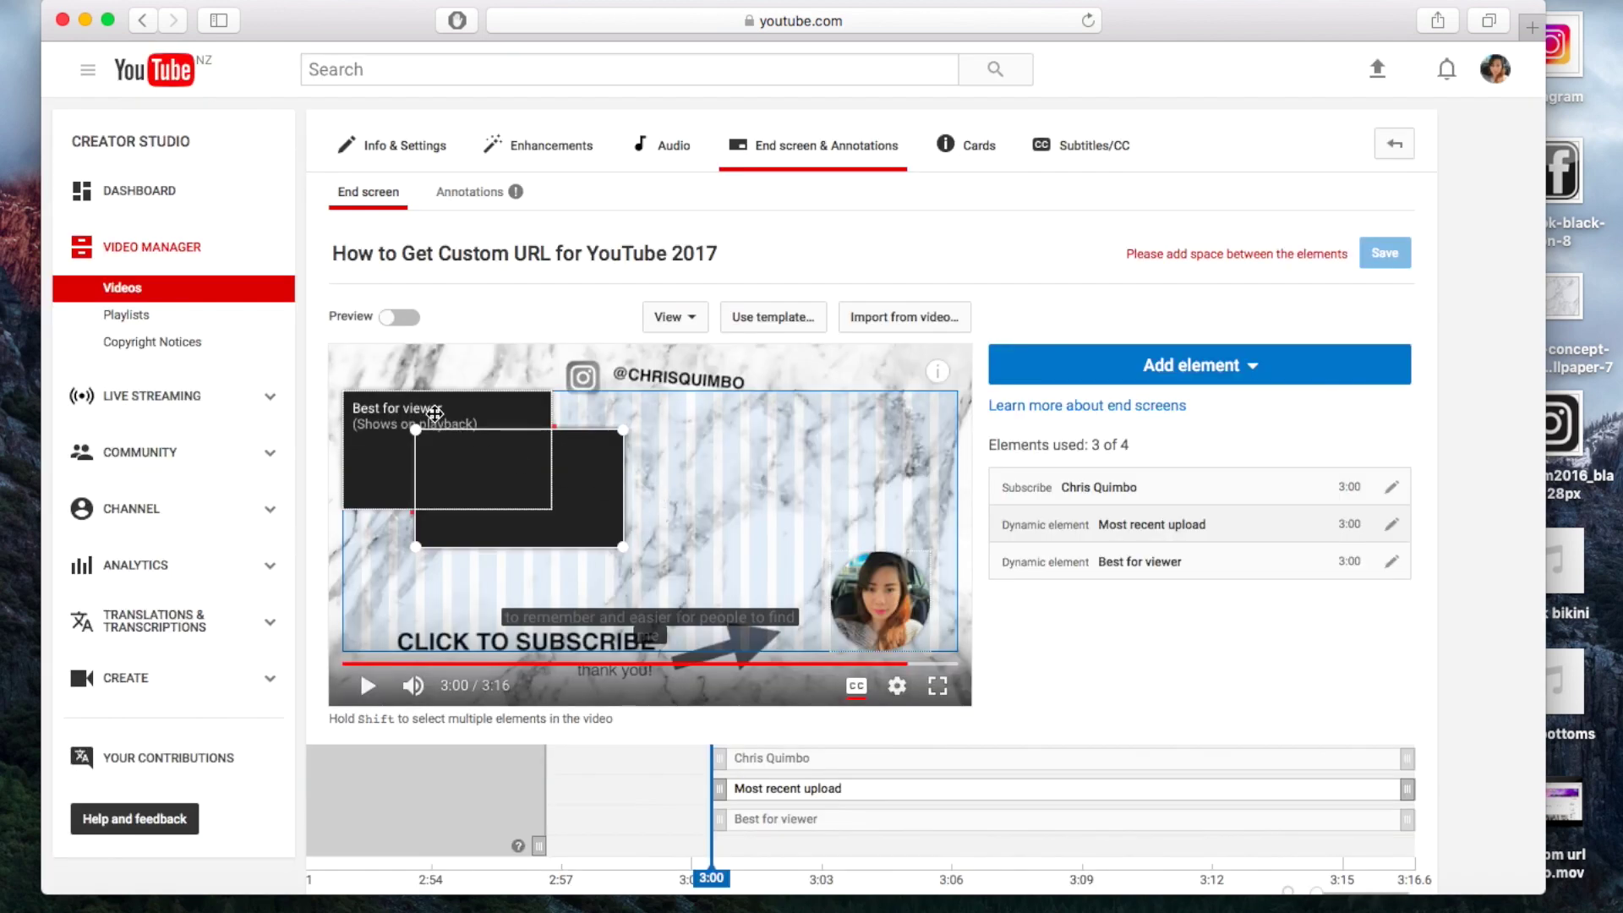
drag(434, 413, 770, 427)
Step: Nudge Most recent upload up so both video boxes align
click(524, 468)
drag(524, 468, 522, 464)
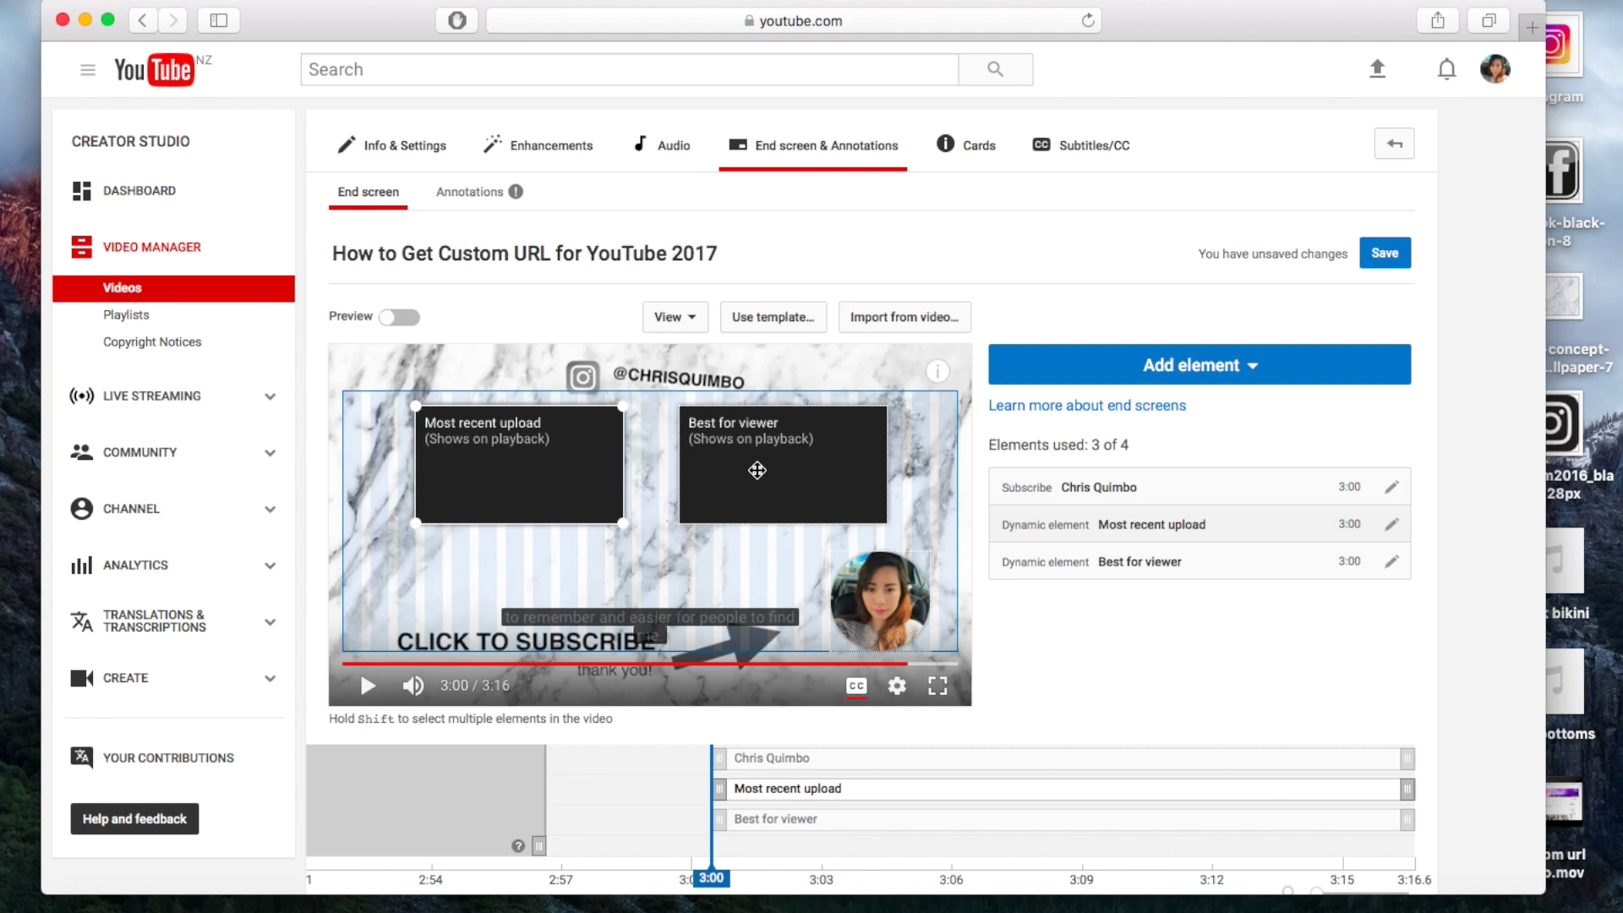
scroll(1076, 652, down, 3)
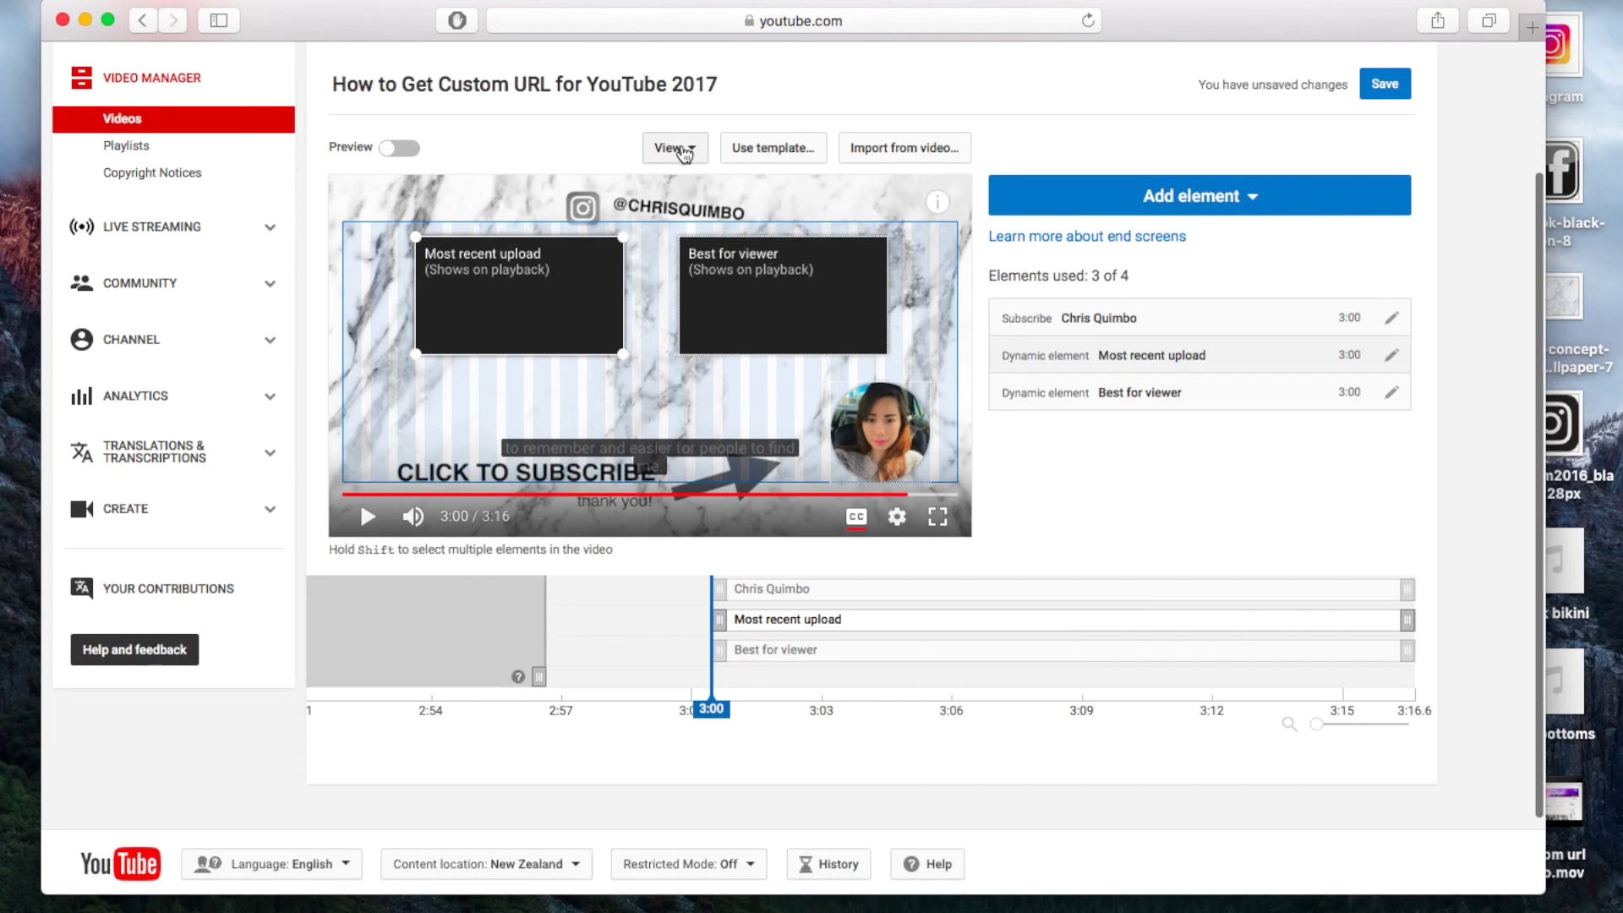
click(683, 150)
click(683, 149)
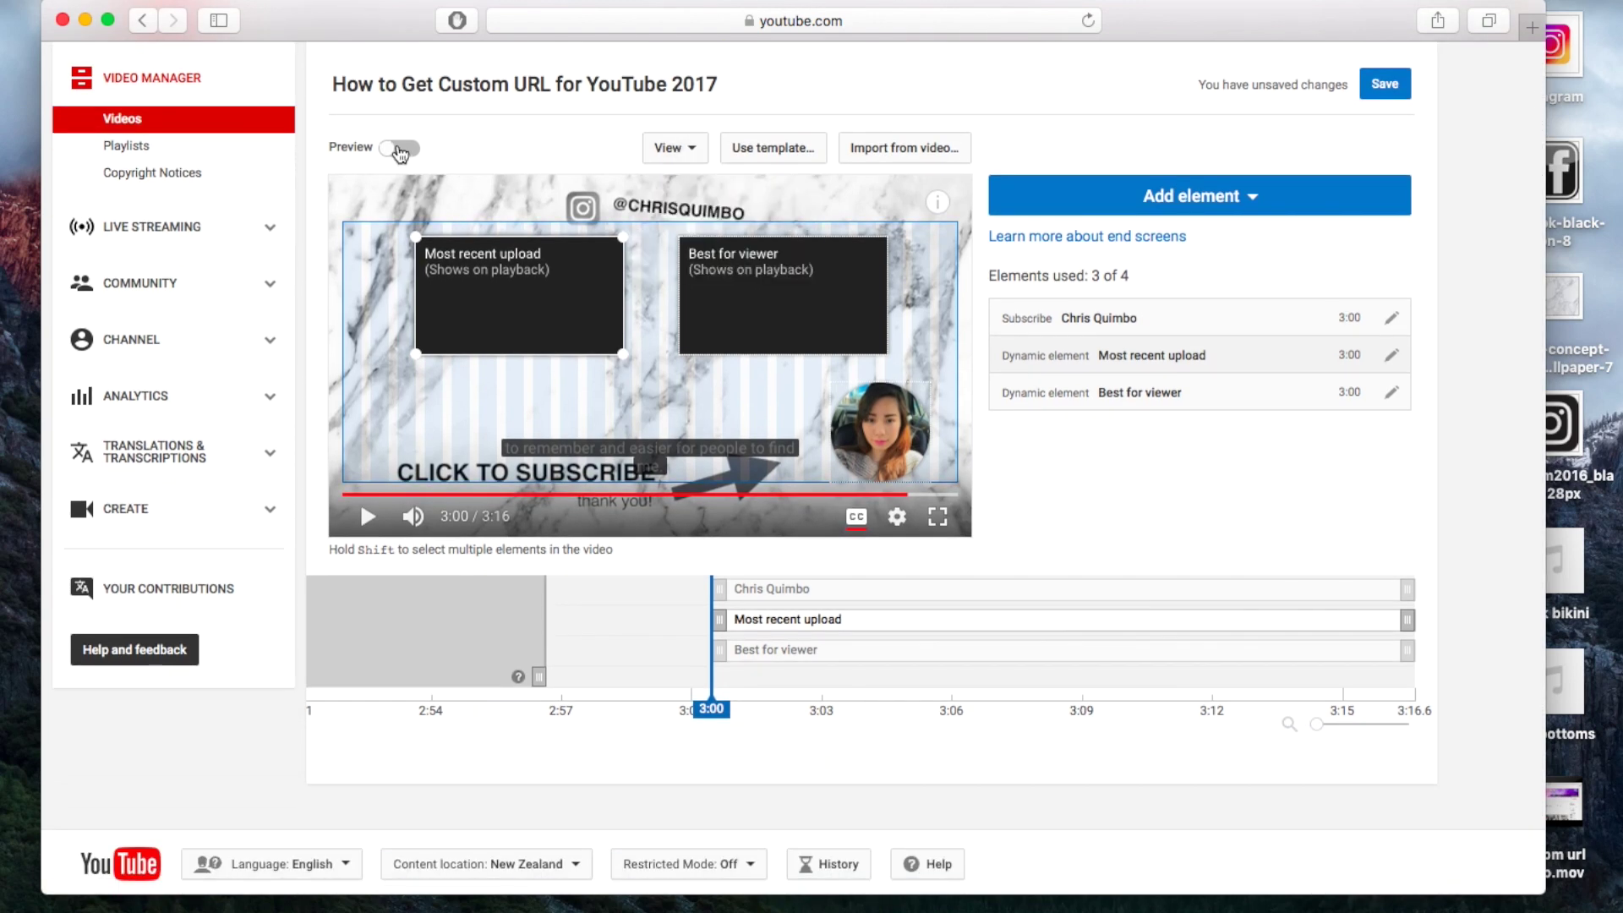
click(399, 149)
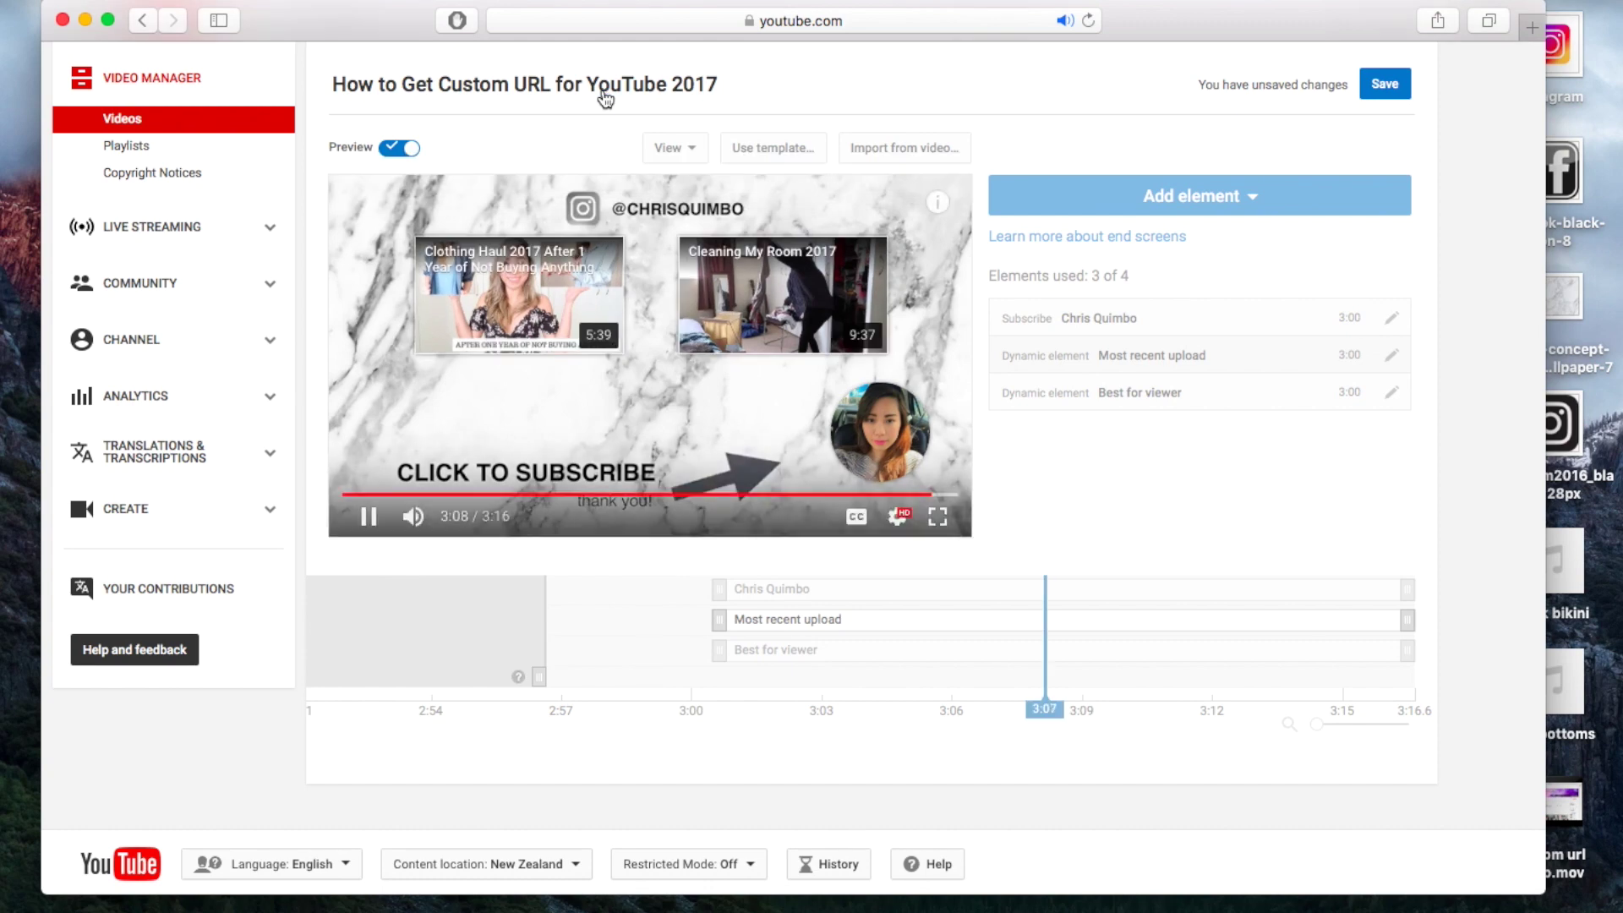
click(399, 148)
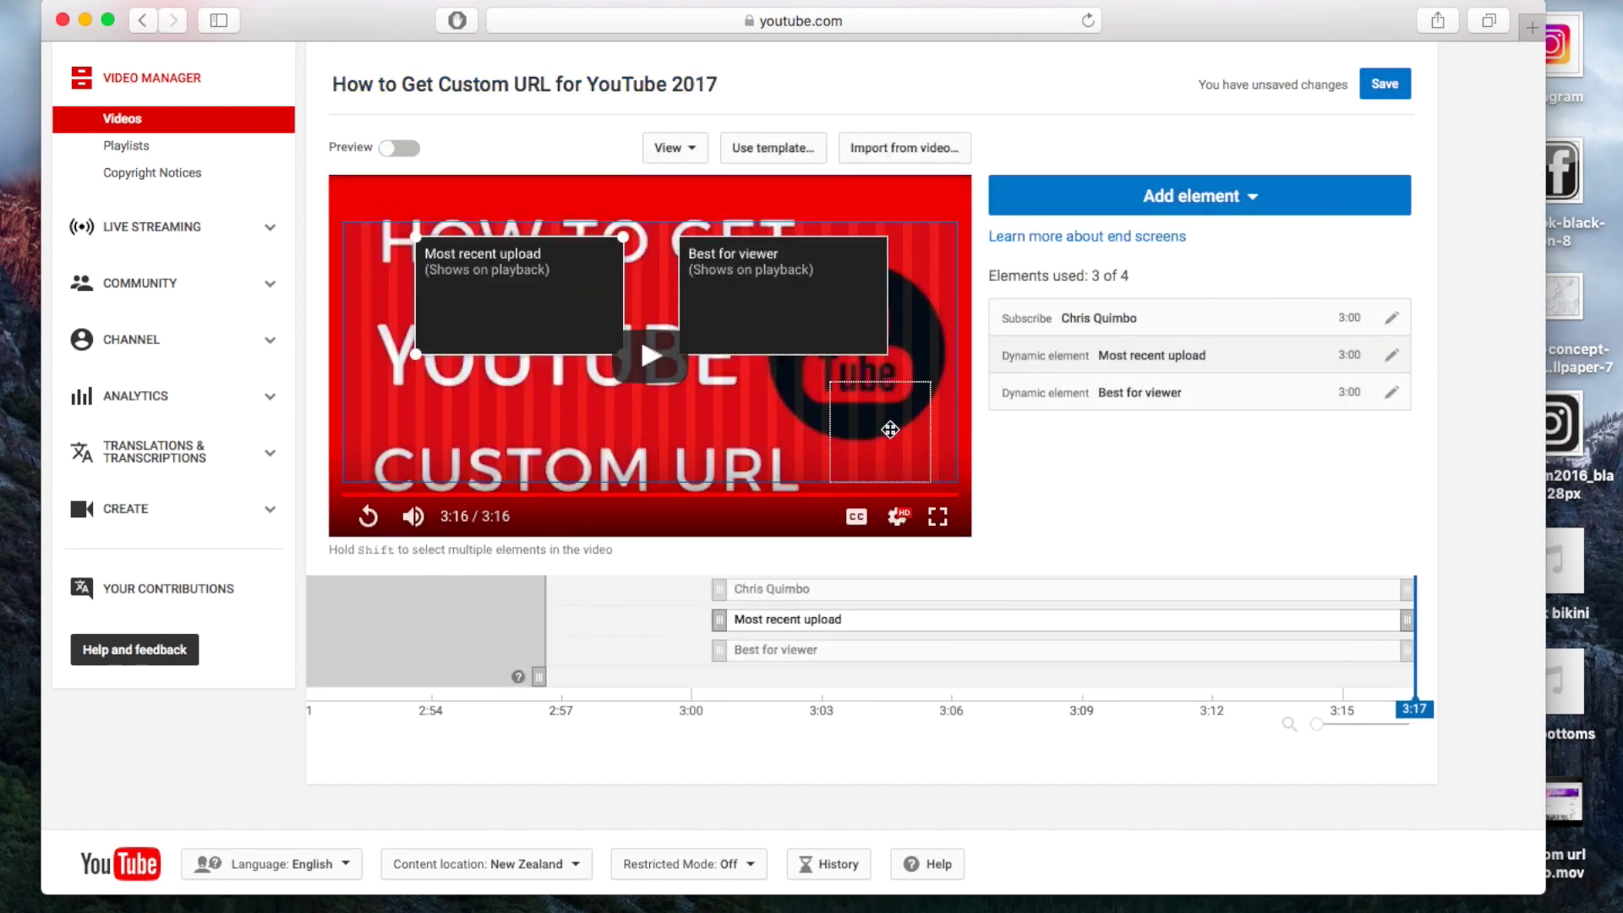
drag(890, 430, 874, 432)
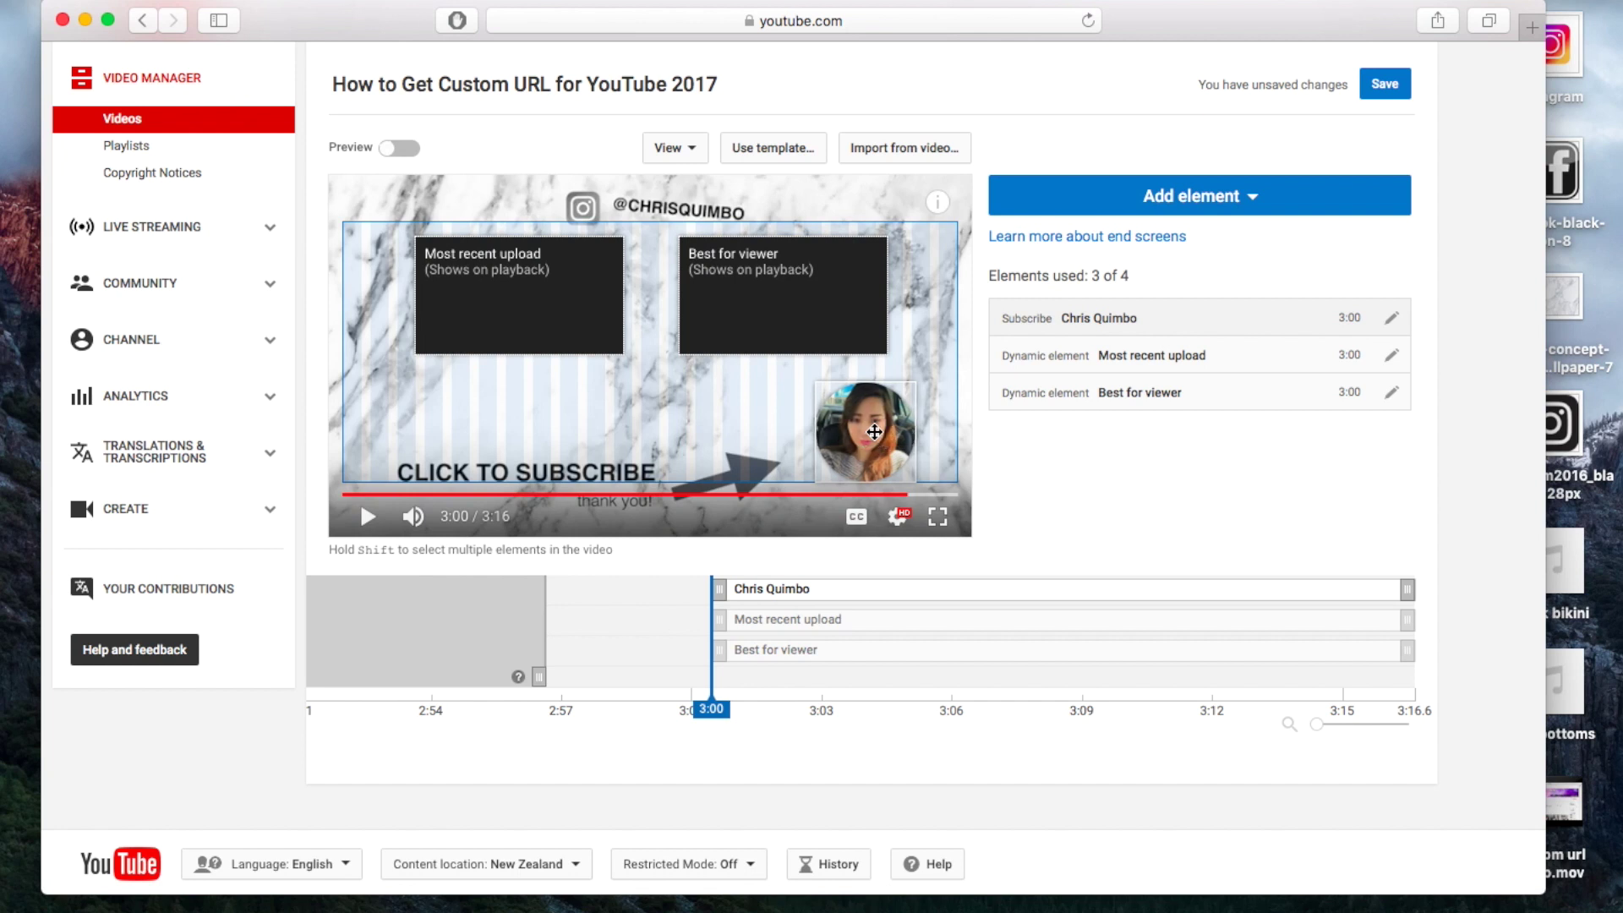
Step: Enlarge the Most recent upload and Best for viewer elements, then save the end screen
click(459, 316)
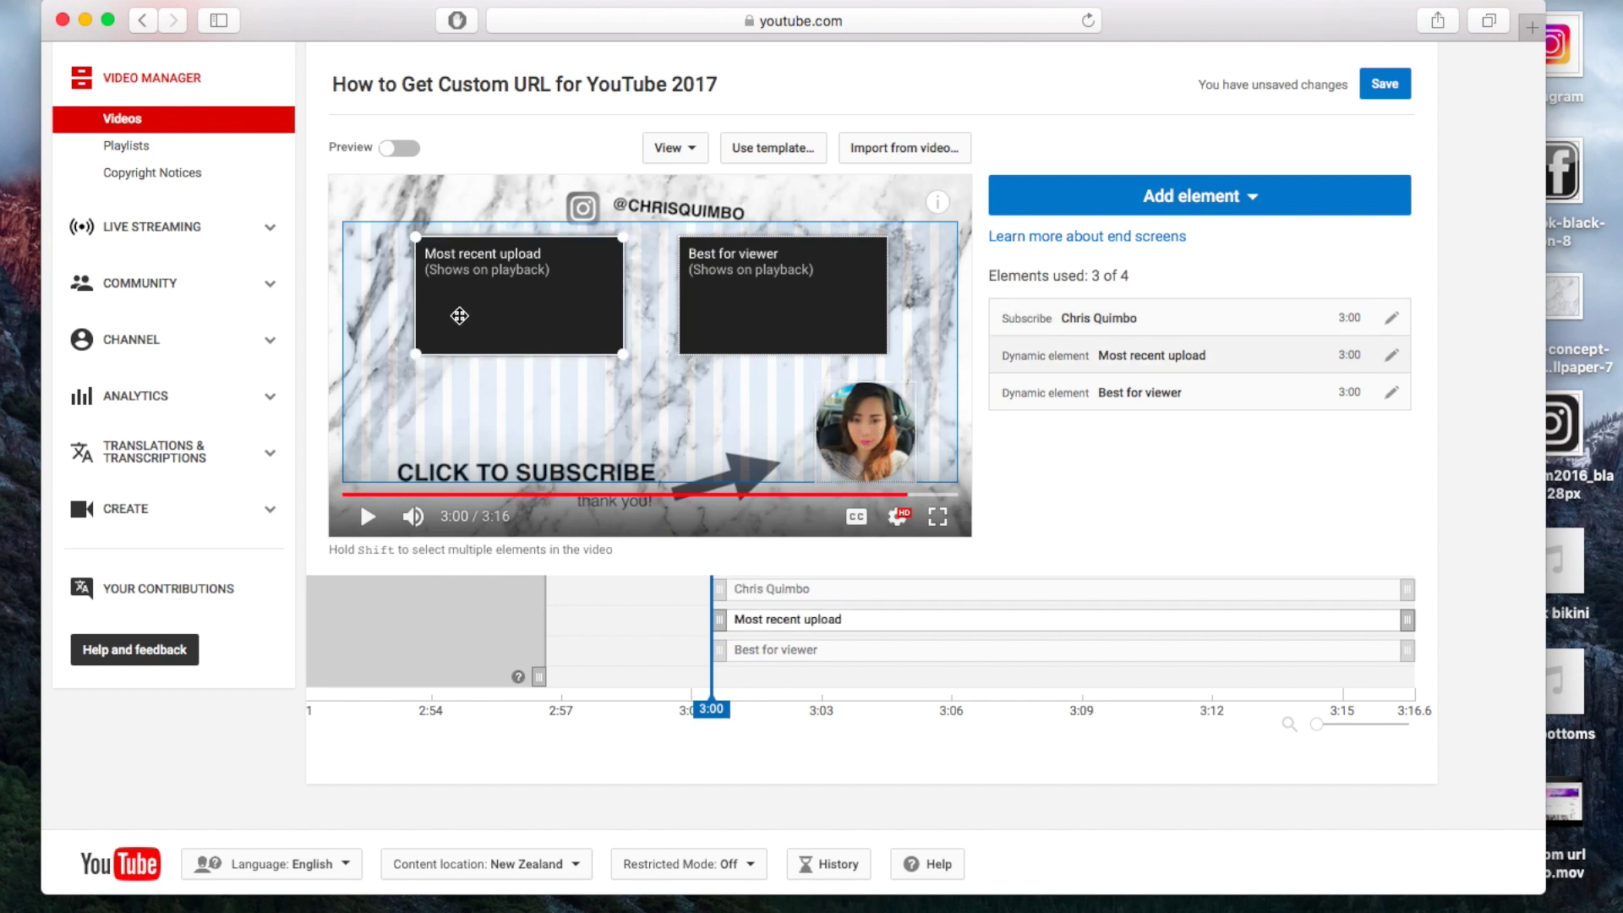
drag(413, 352, 397, 364)
click(685, 352)
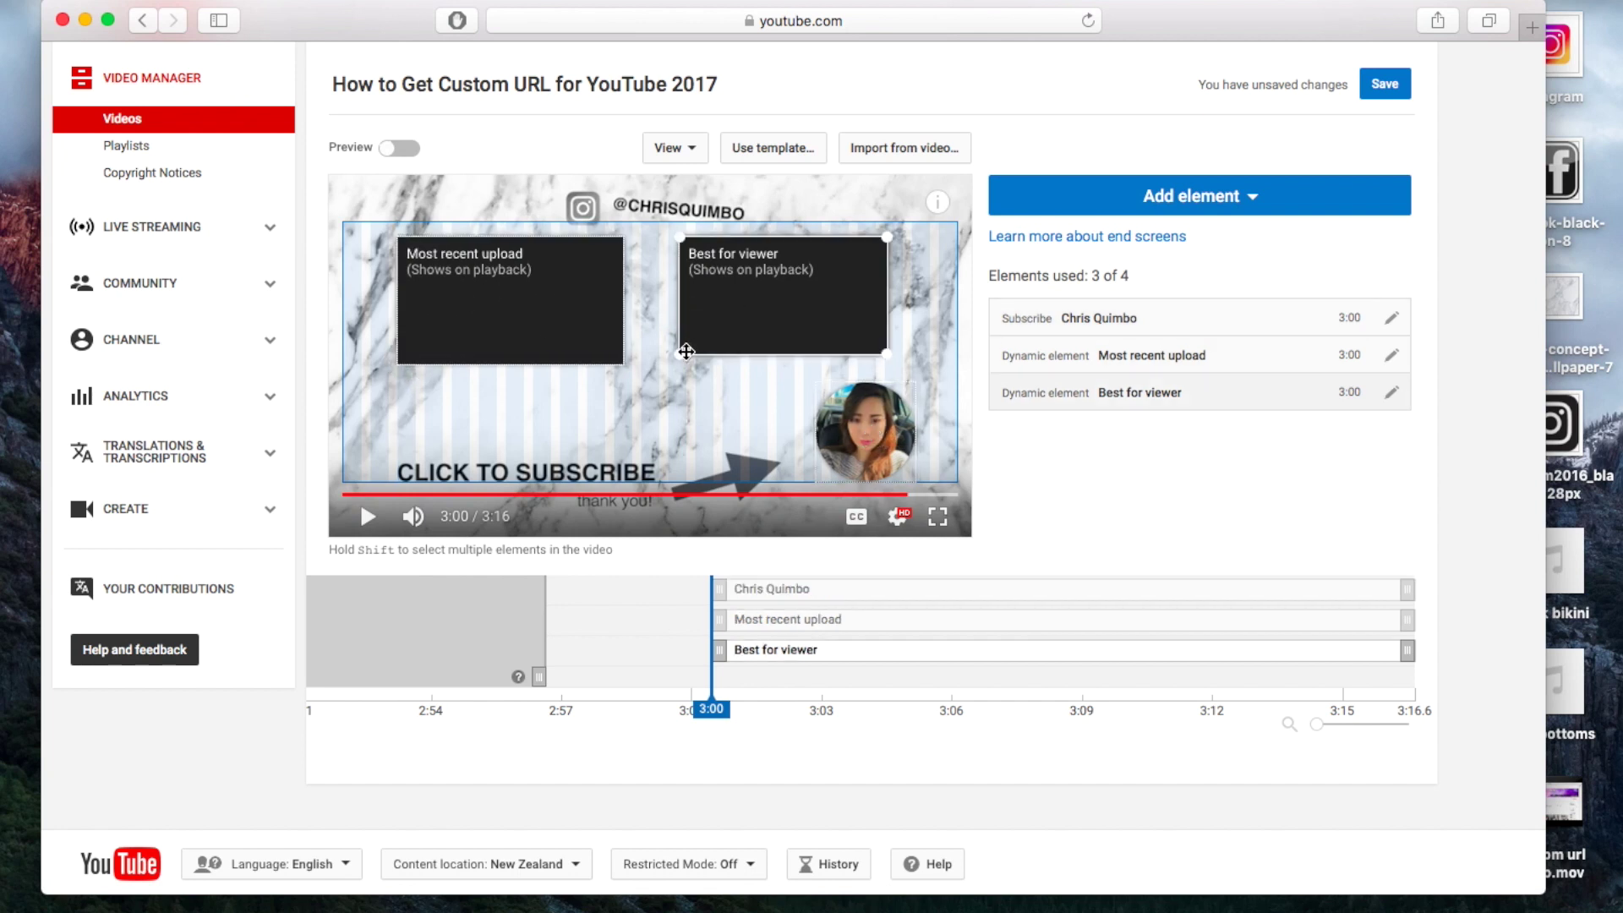
drag(888, 354, 902, 363)
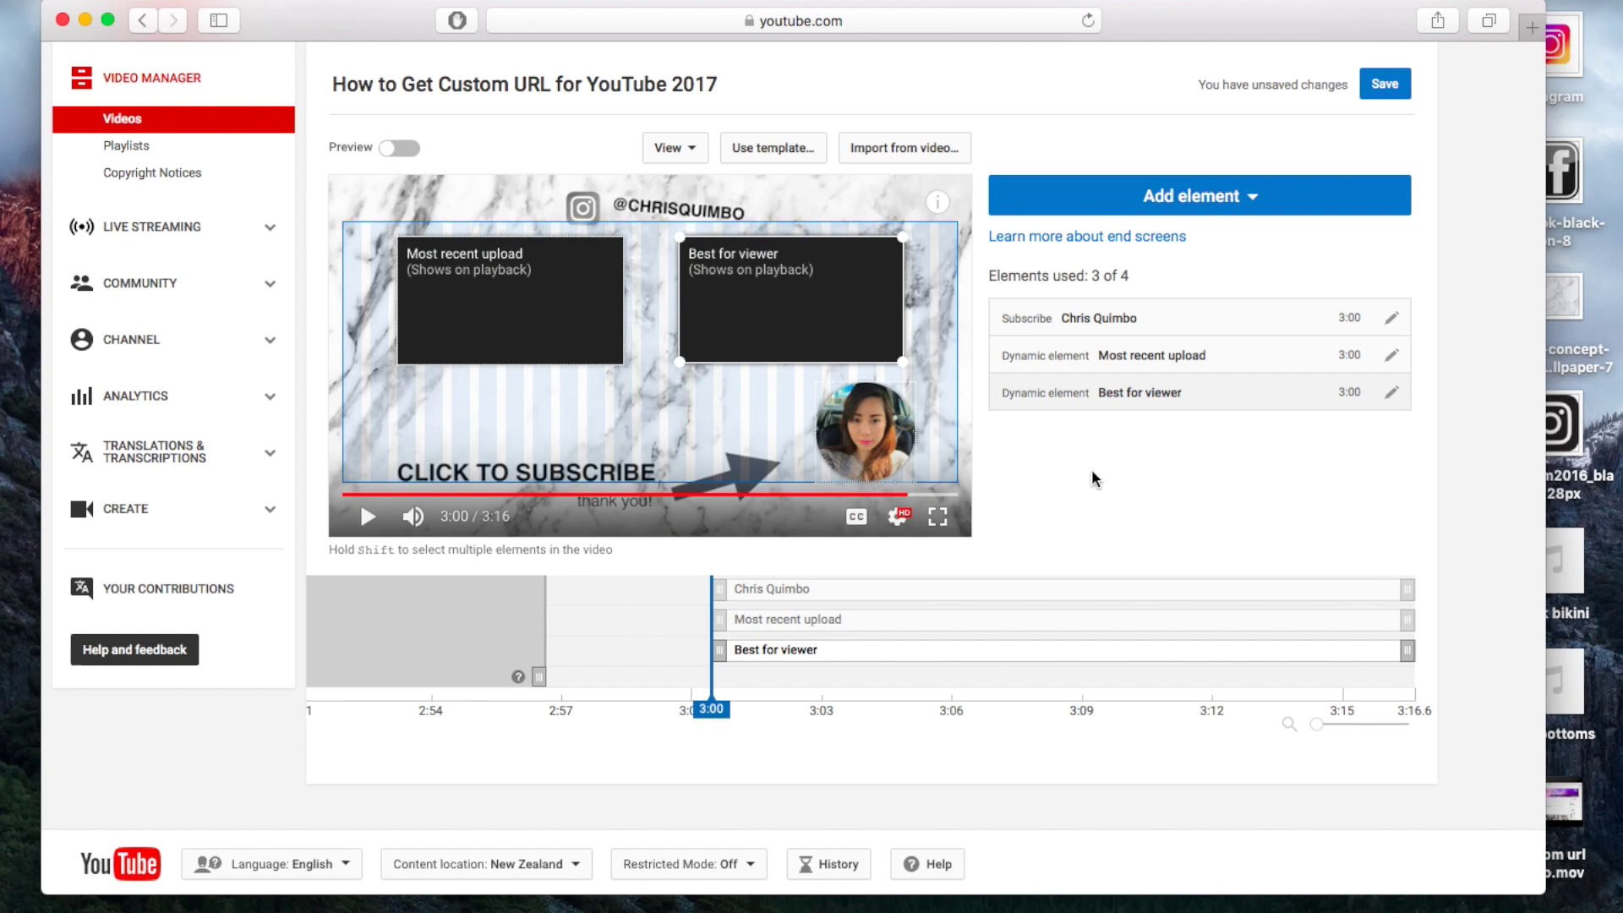
click(1386, 85)
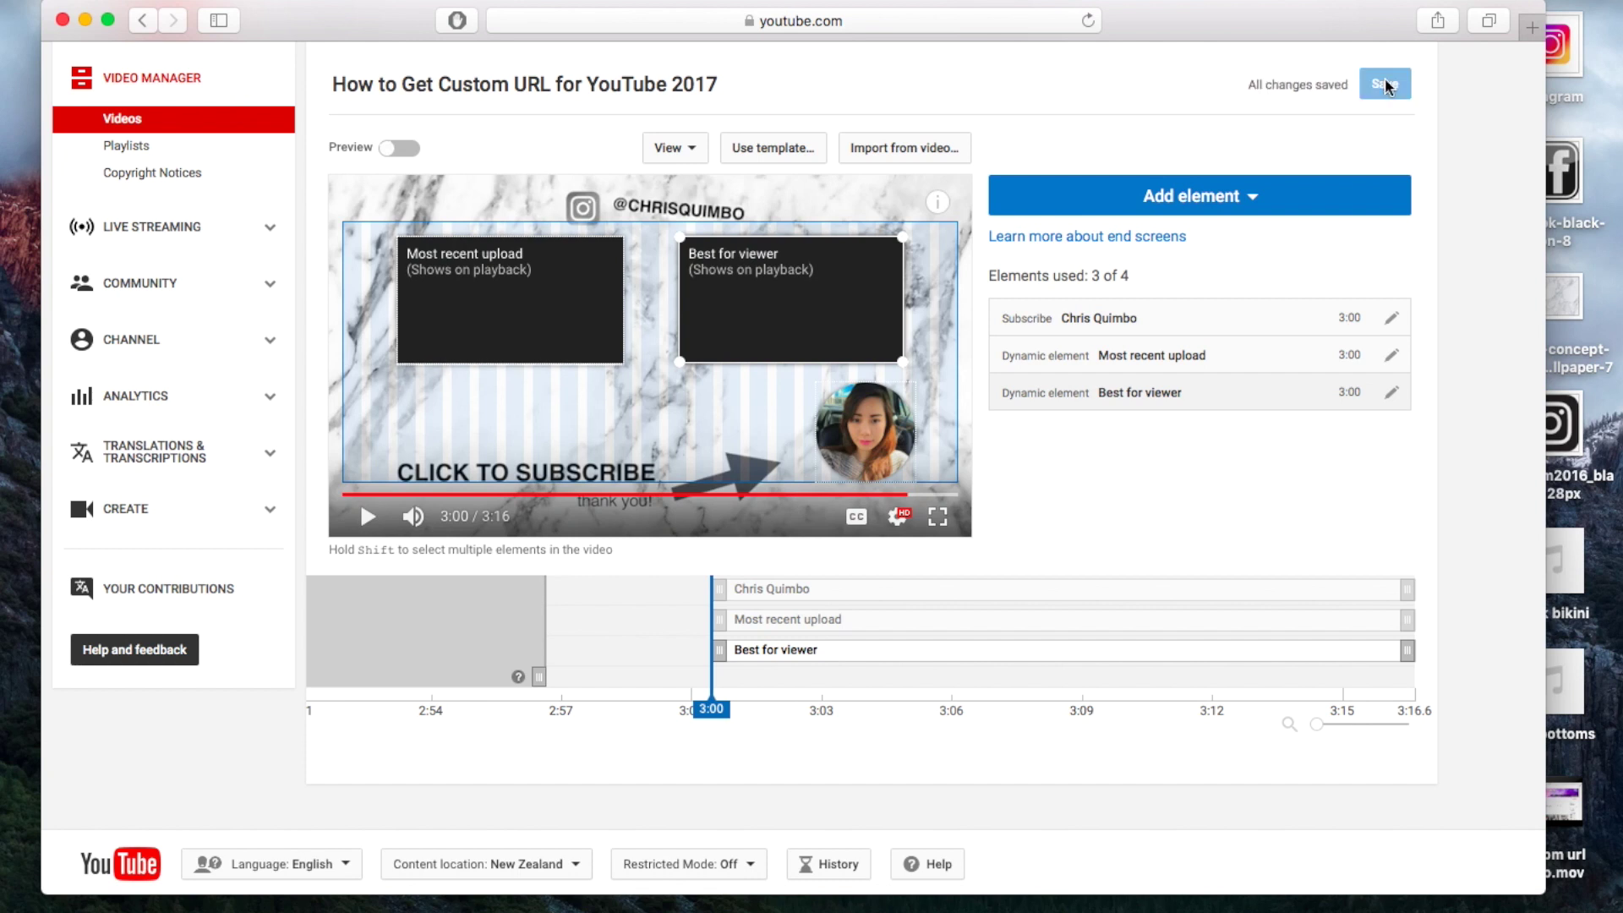